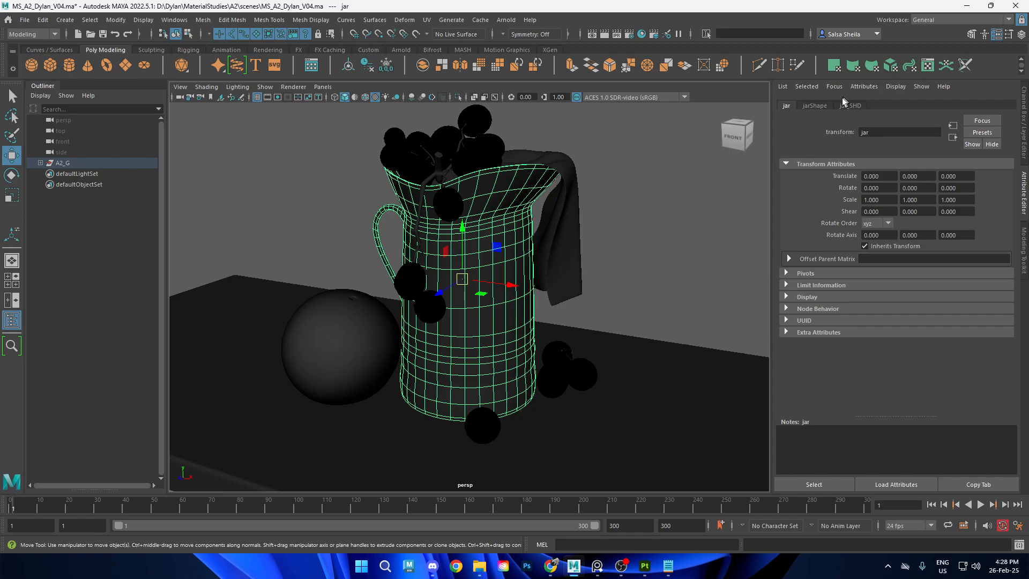
Step: Show the jar's material settings and highlight its name, jar_SHD
left_click(850, 105)
left_click_drag(890, 132, 834, 130)
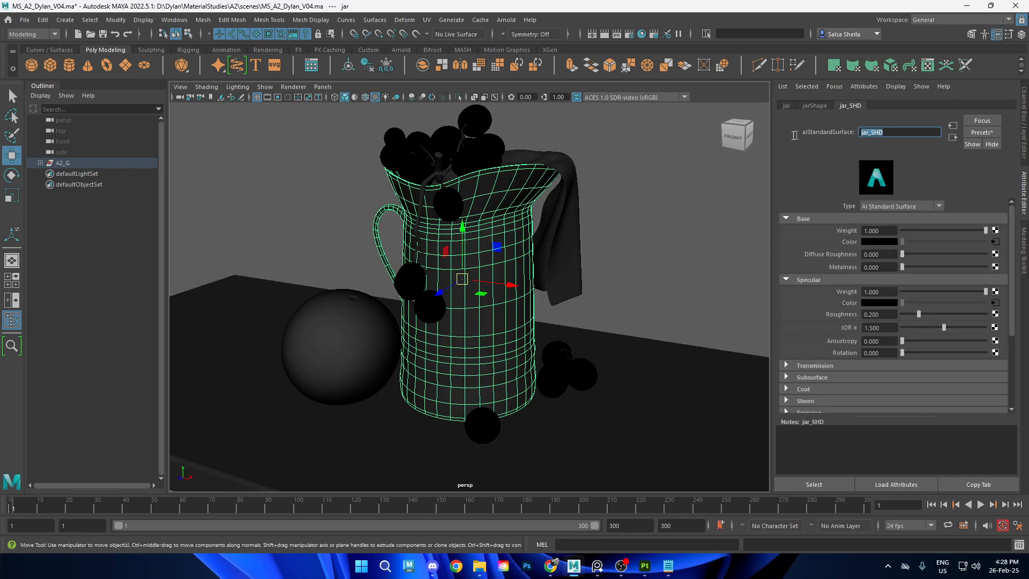
double_click(890, 132)
left_click(890, 132)
Step: Examine the materials assigned to the table and the cloth, and highlight the SHD suffix in the cloth material's name
left_click(496, 173)
right_click_drag(495, 173, 570, 225, "alt")
left_click(654, 347)
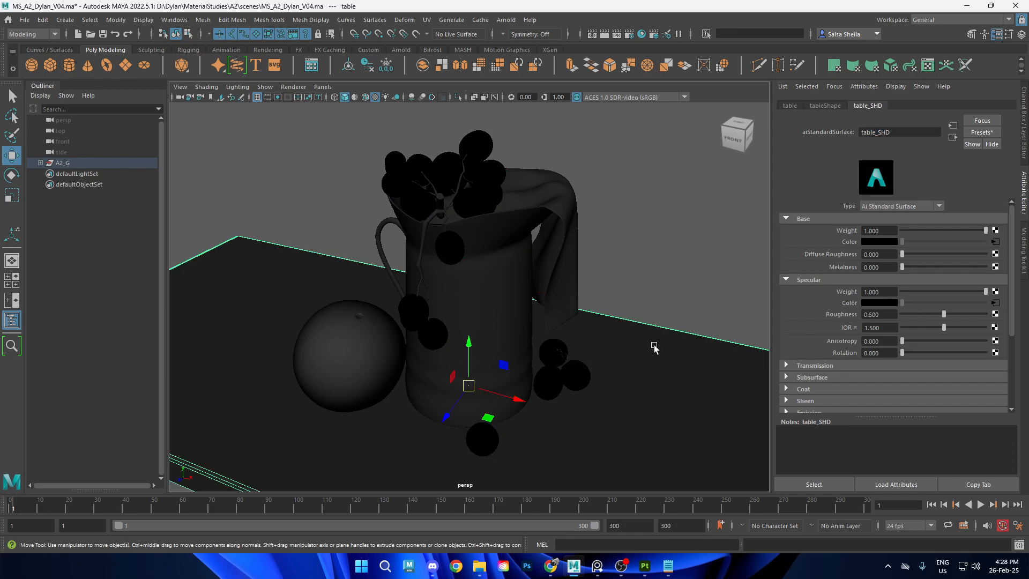
key("q")
right_click_drag(608, 313, 522, 241, "alt")
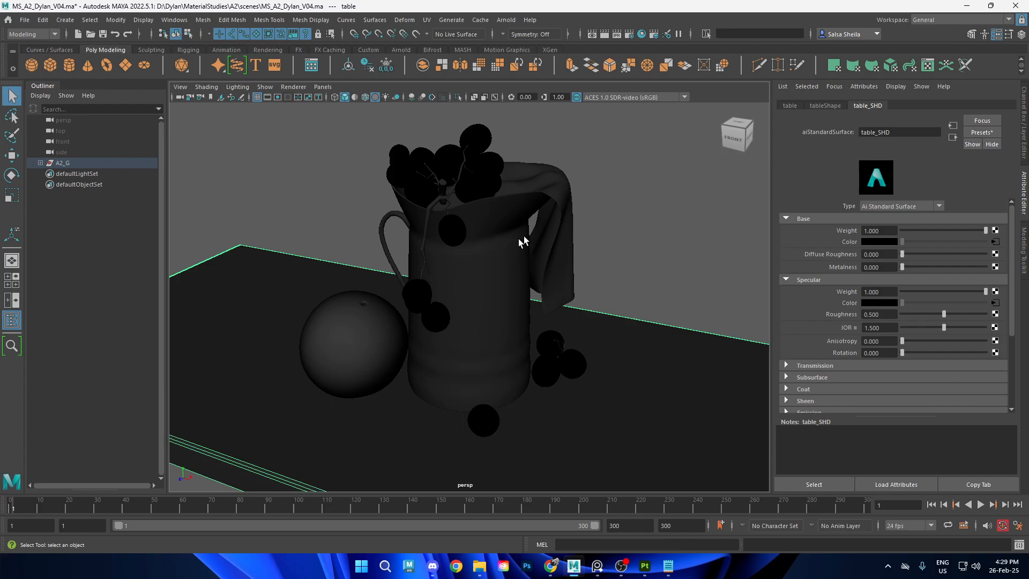
left_click(542, 197)
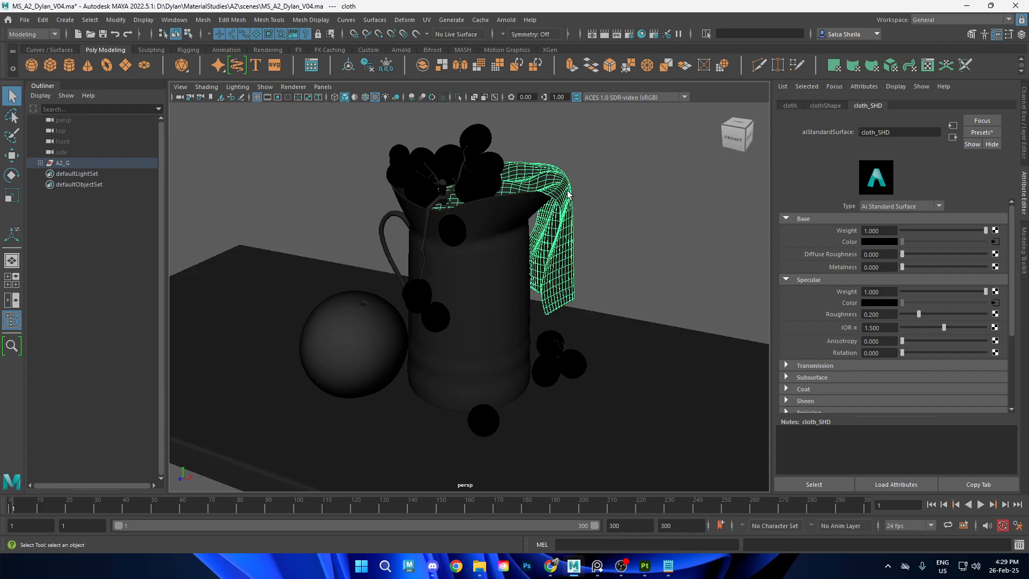
right_click_drag(577, 192, 624, 268, "alt")
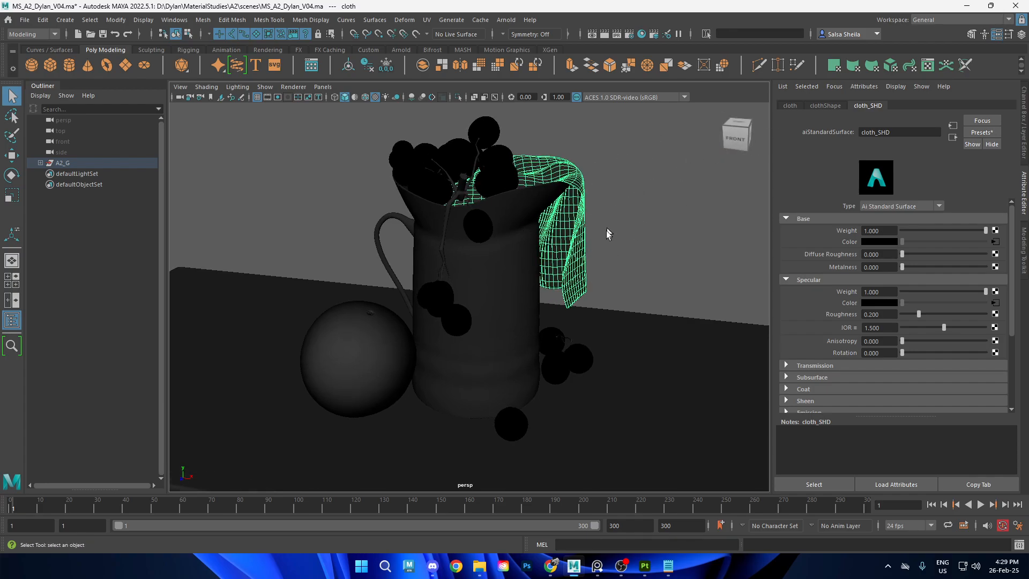
right_click_drag(606, 230, 630, 269, "alt")
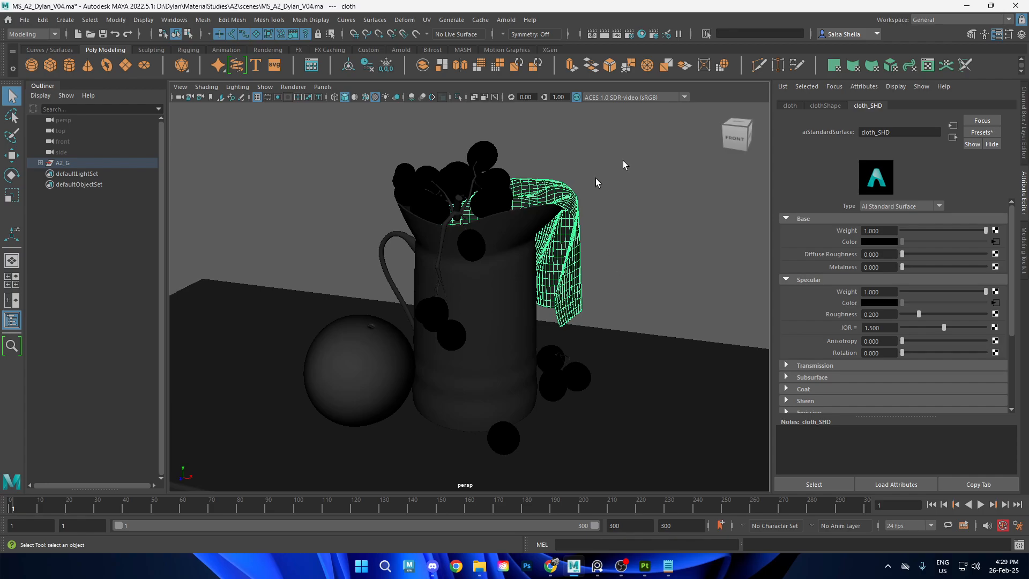
left_click(894, 133)
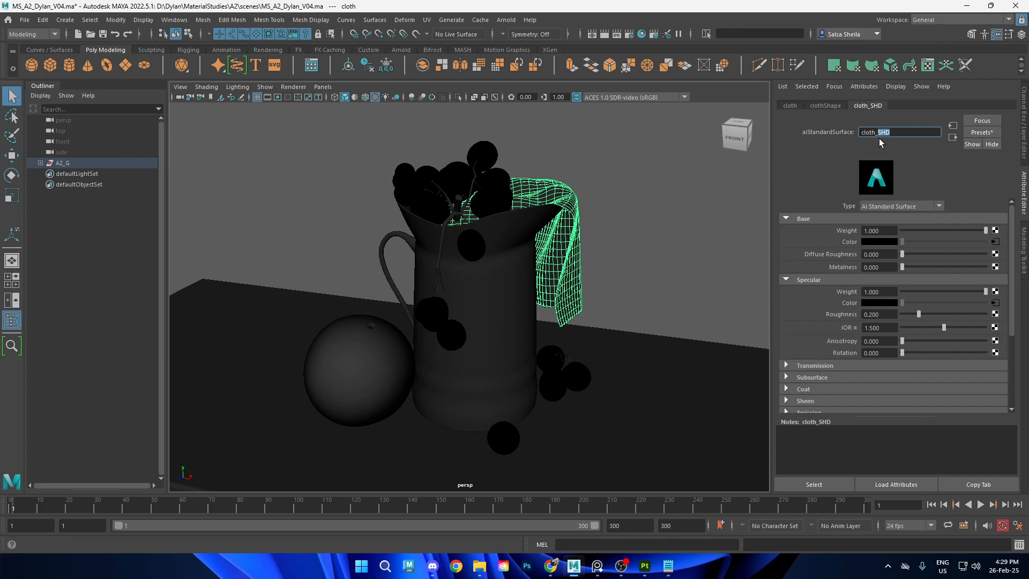
Step: Switch to Notepad with a blank untitled document for naming notes
key("super")
type("notepad")
key("Escape")
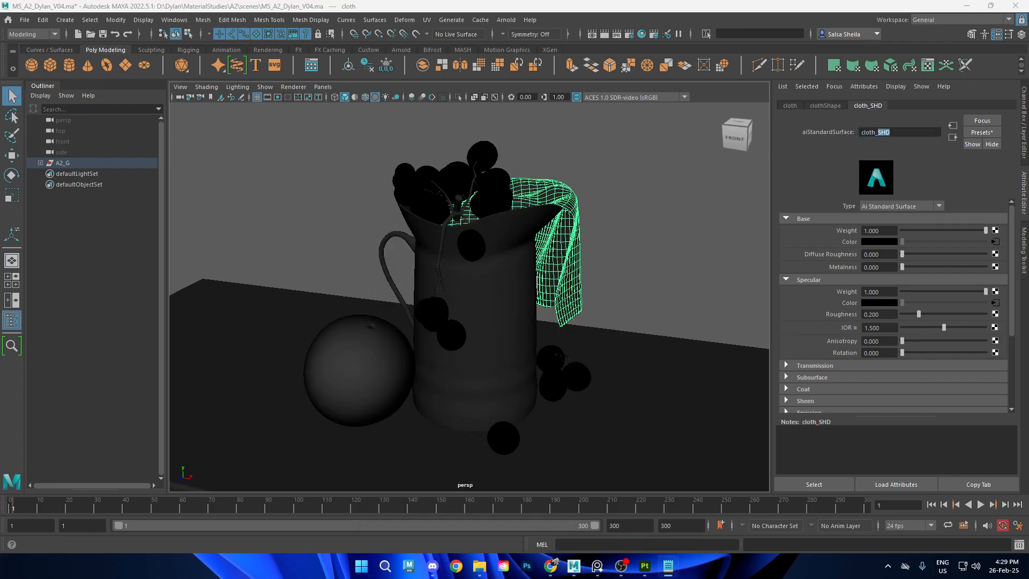
left_click_drag(1028, 144, 557, 1)
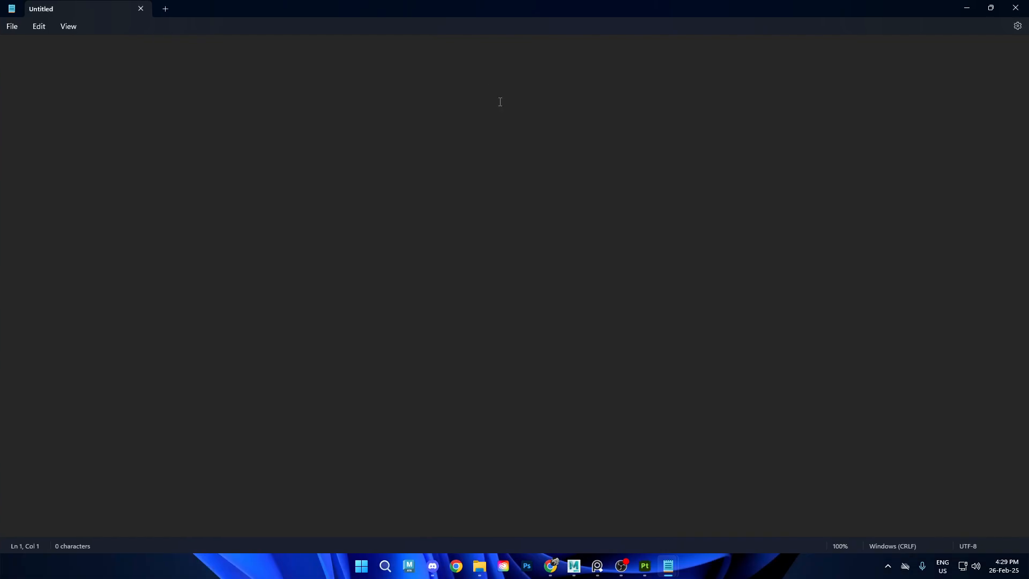
Step: List the suffixes "SHD - Shader", "MAT - Material", "SD" and "MT" on separate lines, and return to Maya
type("SHD")
type(" - Shade")
type("ter")
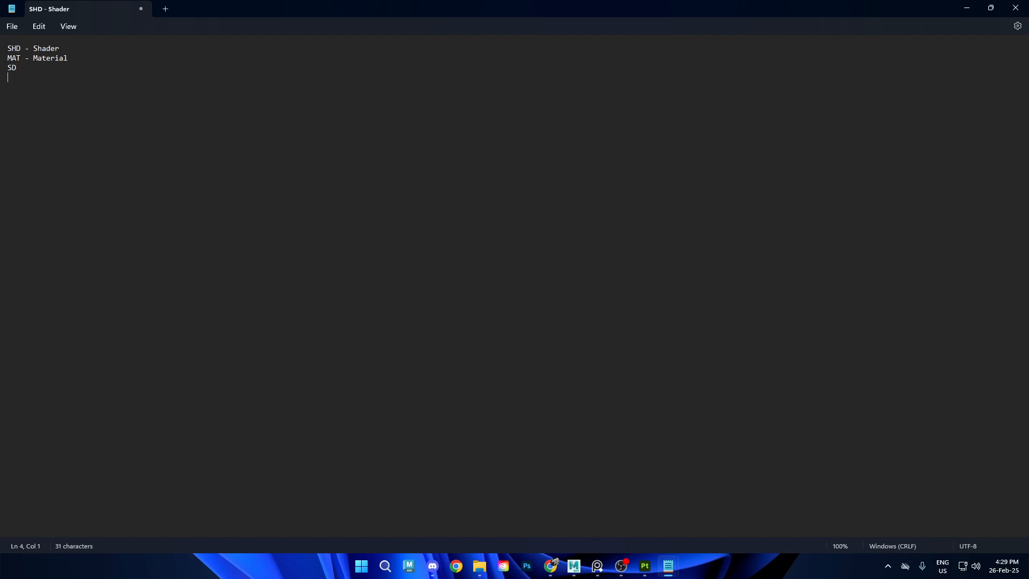
type("MT")
key("ctrl+shift+Right")
key("Left")
left_click_drag(21, 48, 5, 53)
left_click(8, 48)
left_click(967, 8)
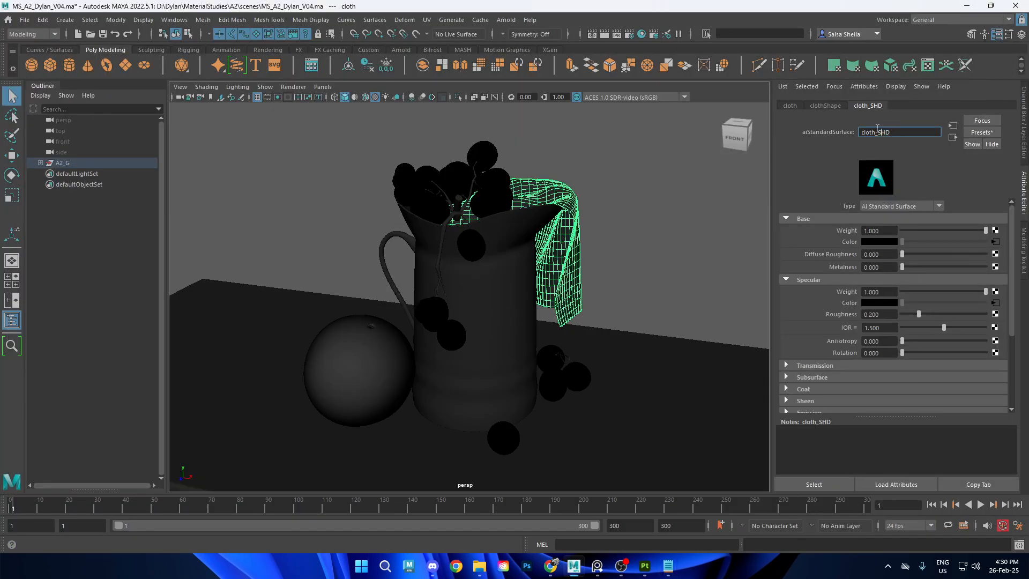
Step: Open the Hypershade and examine the stems_SHD and table_SHD materials in the materials list
left_click(642, 35)
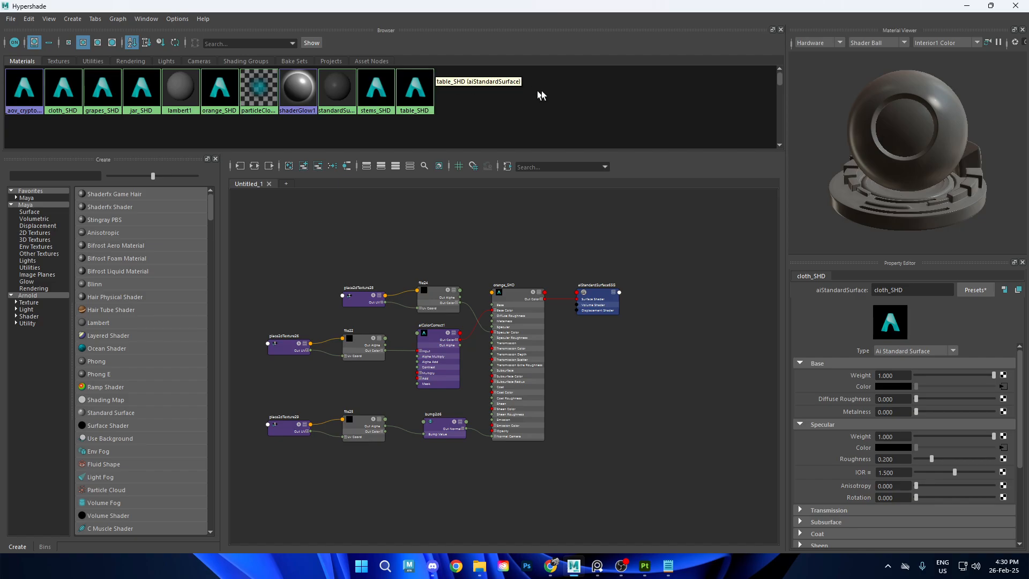
left_click(375, 92)
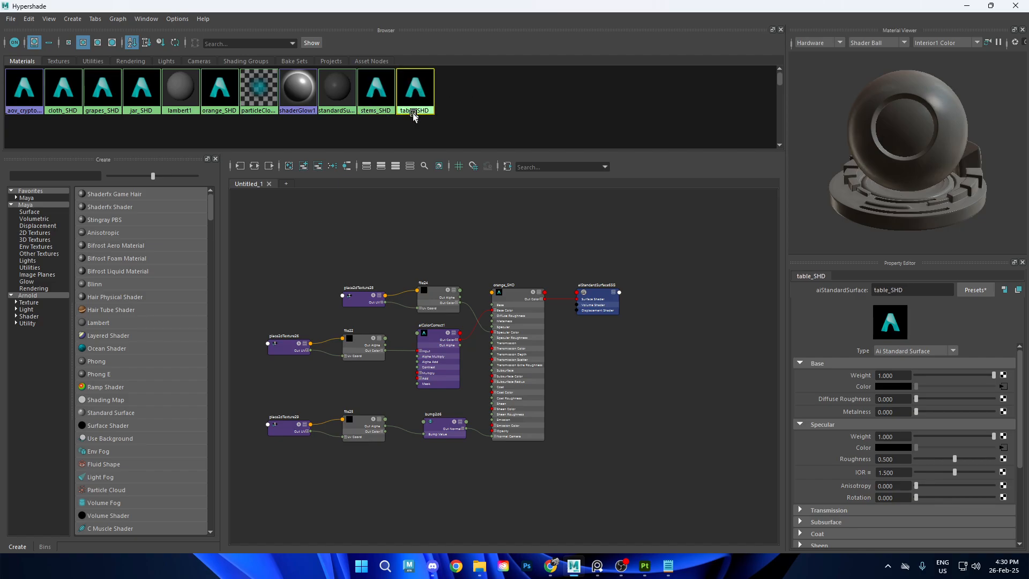
left_click(410, 94)
left_click(379, 101)
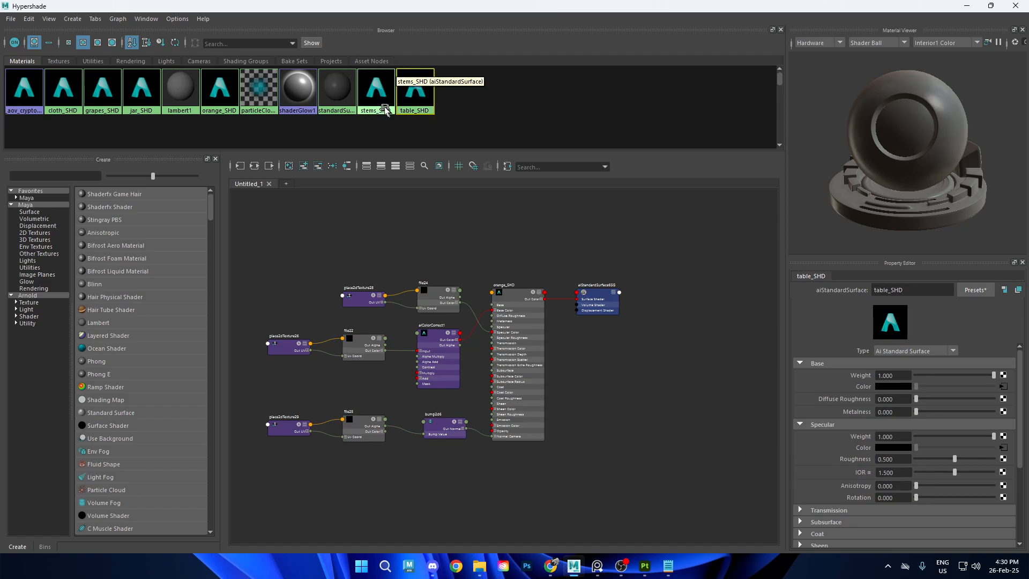
left_click(430, 99)
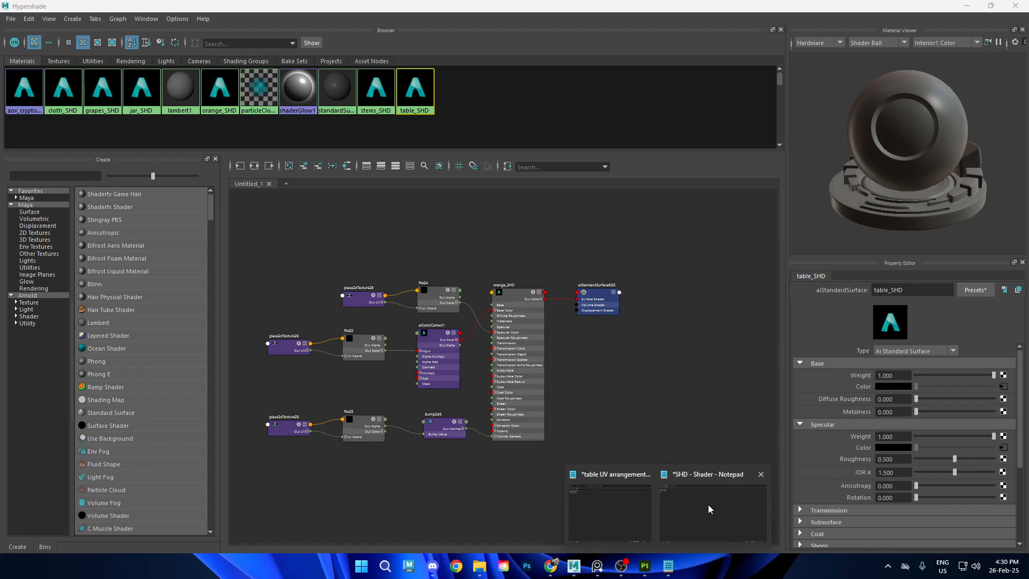
Step: Reread the suffix list in Notepad, return to Maya's viewport with the Hypershade minimized, and focus the table_SHD name
left_click(728, 496)
key("ctrl+a")
key("Right")
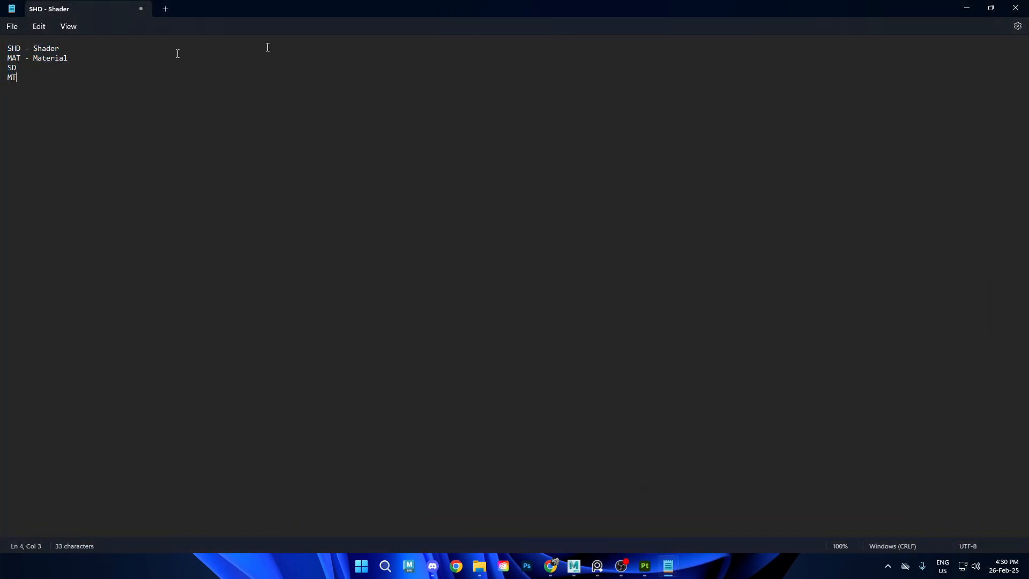
left_click(966, 7)
left_click(968, 8)
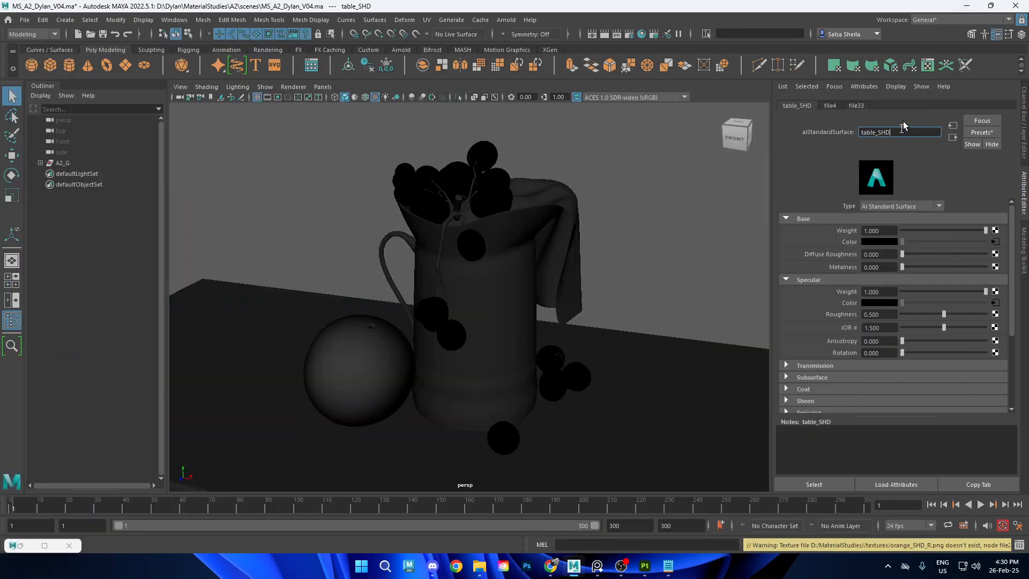
left_click(907, 133)
left_click(501, 260)
key("w")
mouse_move(501, 260)
left_mouse_down("alt")
mouse_move(521, 303)
mouse_move(556, 298)
mouse_move(563, 313)
mouse_move(568, 299)
mouse_move(530, 275)
mouse_move(586, 281)
mouse_move(598, 292)
mouse_move(588, 278)
mouse_move(632, 314)
mouse_move(574, 275)
mouse_move(595, 291)
mouse_move(483, 267)
left_mouse_up("alt")
key("q")
left_click_drag(345, 177, 662, 428)
left_click_drag(616, 349, 558, 282, "alt")
right_click(497, 252)
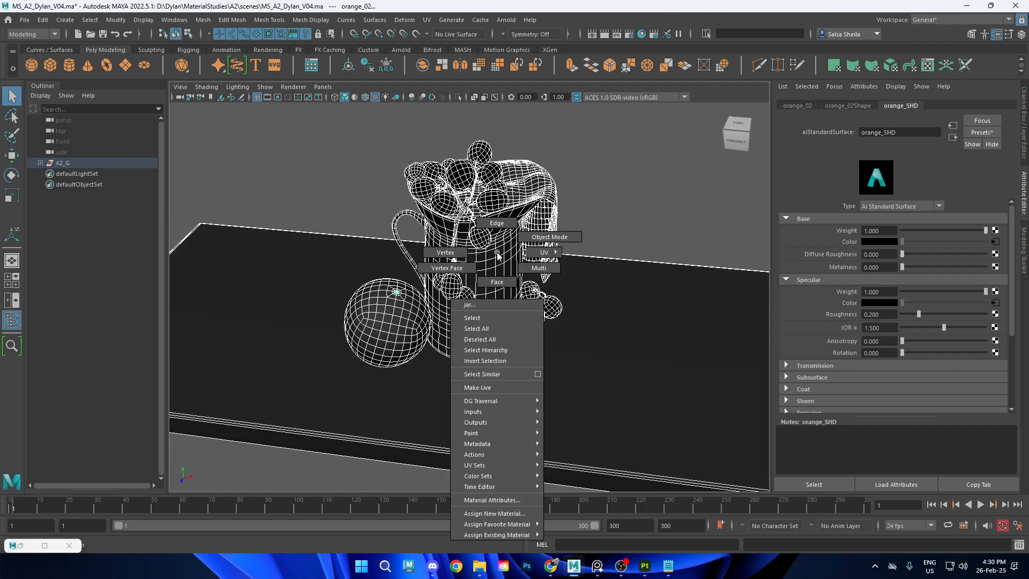
left_click(513, 517)
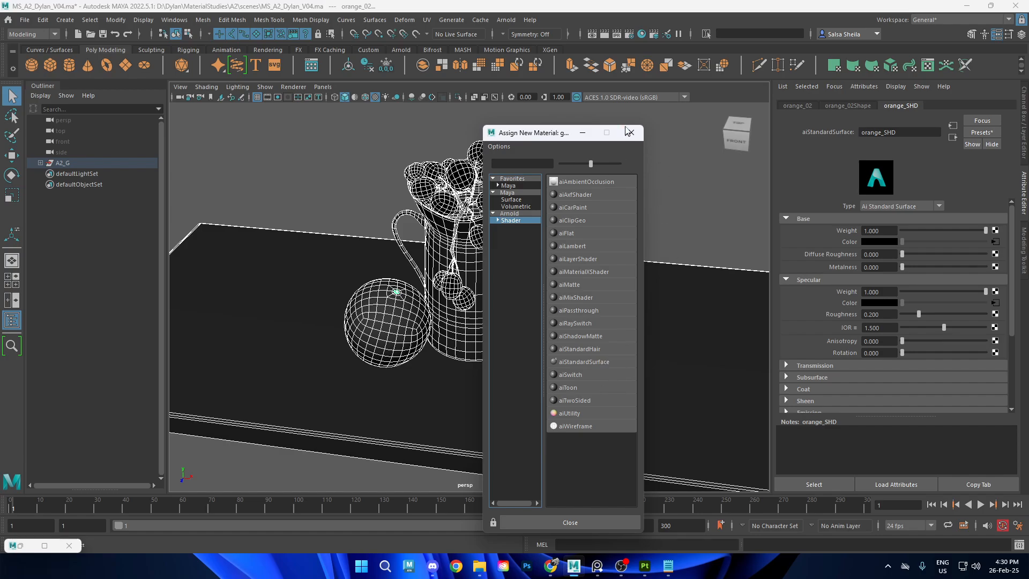
left_click(629, 131)
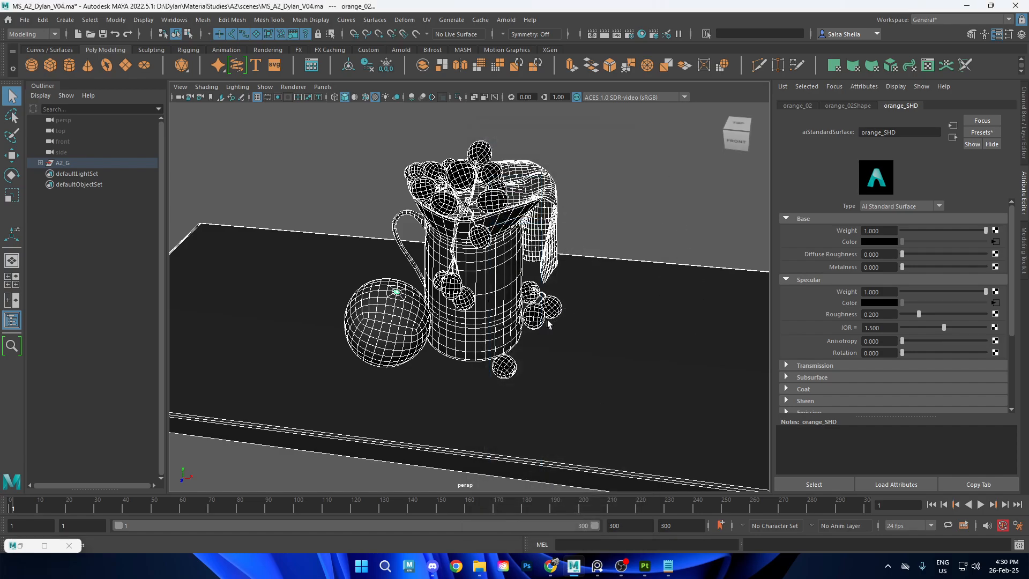
Step: Select only the cloth draped over the jar in shaded display to show its material
scroll(548, 323, "up", 4)
left_click(564, 200)
key("5")
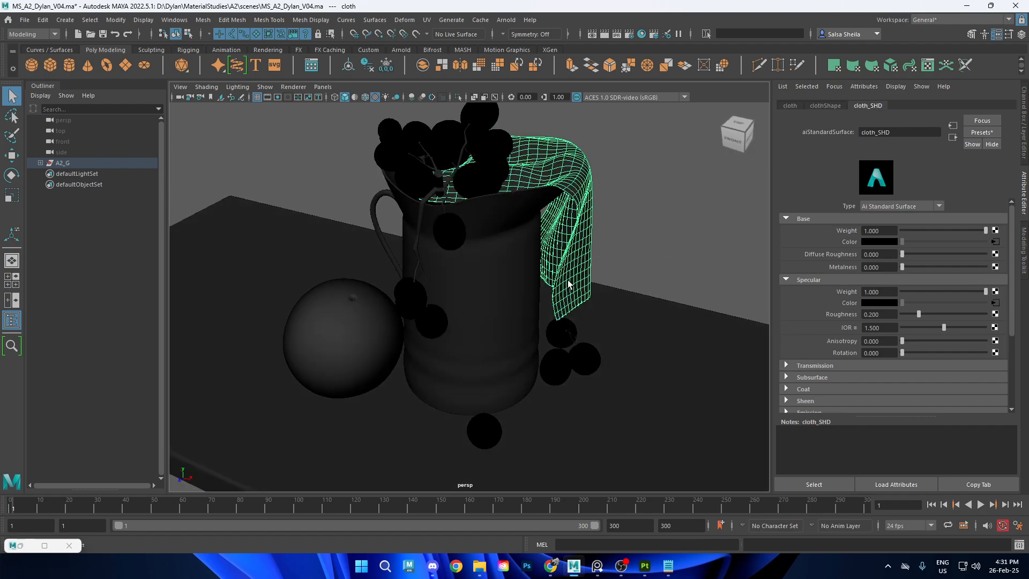
Step: Switch to Substance 3D Painter, enlarge the texture set list and go through the sets from grapes_SHD to table_SHD
left_click(645, 565)
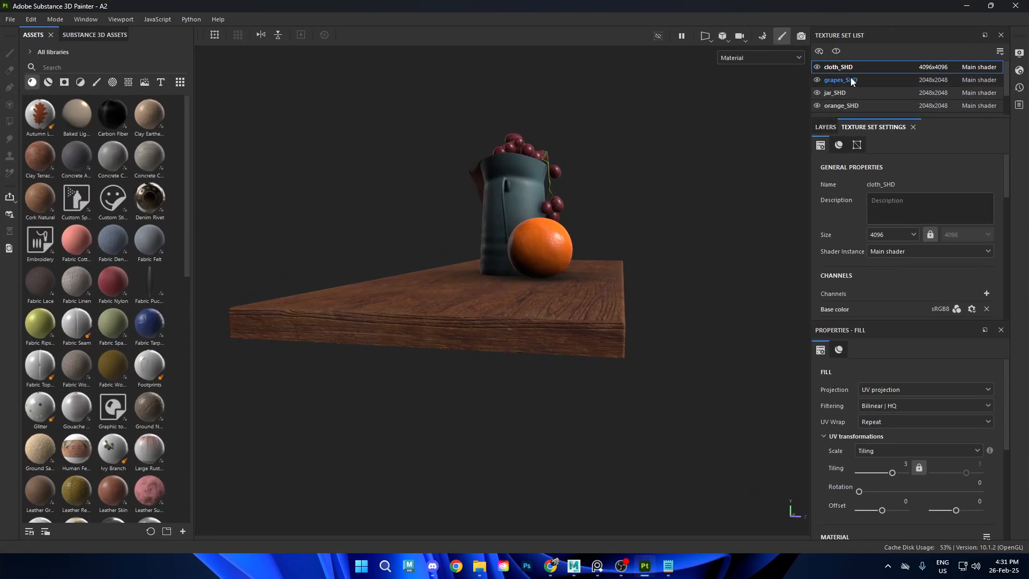
left_click_drag(887, 117, 887, 201)
left_click(875, 82)
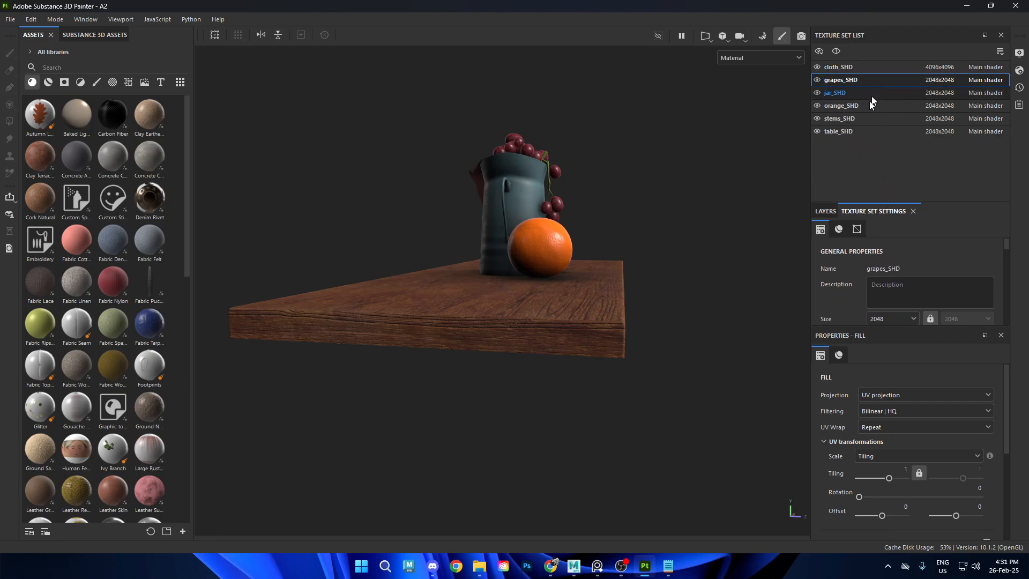
left_click(869, 95)
left_click(868, 109)
left_click(868, 120)
left_click(869, 132)
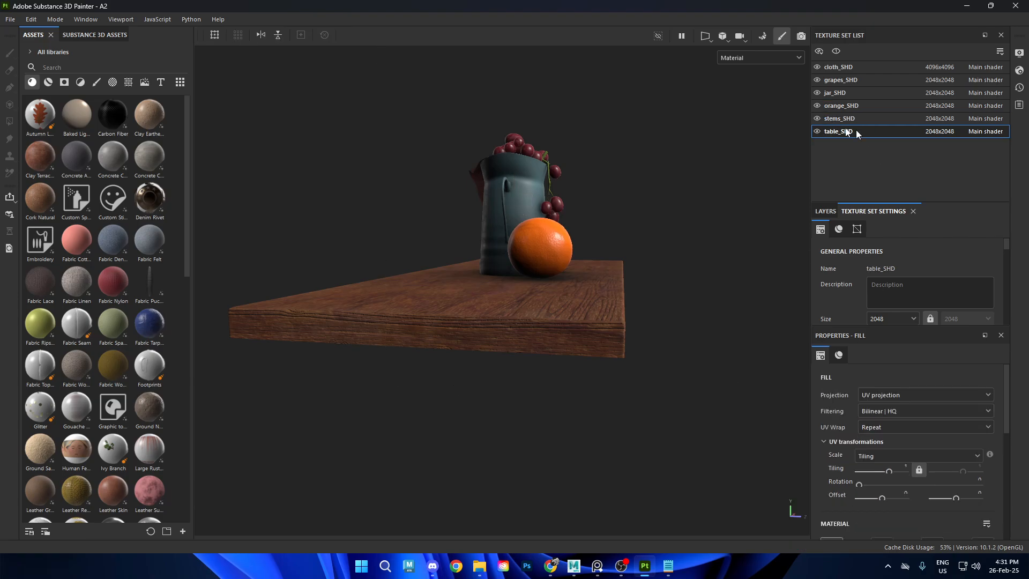
Step: Toggle the cloth_SHD texture set off and on, and frame the still life closely from the front
left_click(816, 67)
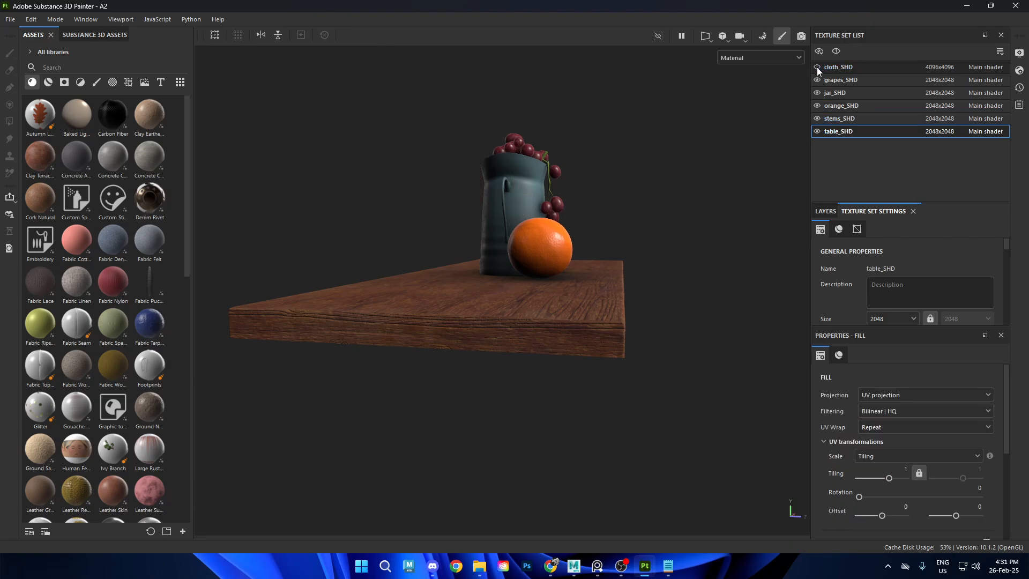
left_click(817, 68)
left_click_drag(544, 137, 541, 284, "alt")
right_click_drag(541, 284, 715, 266, "alt")
middle_click_drag(725, 269, 629, 327, "alt")
right_click_drag(722, 293, 643, 276, "alt")
middle_click_drag(643, 276, 676, 240, "alt")
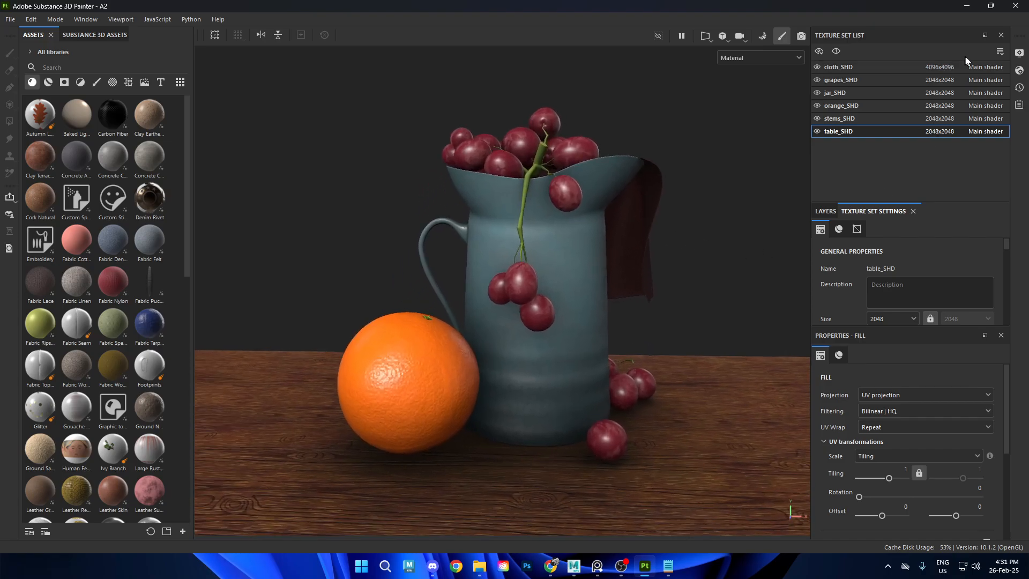
Step: Go through the texture sets to stems_SHD, show its layers and enlarge the layer stack
left_click(883, 80)
left_click(880, 94)
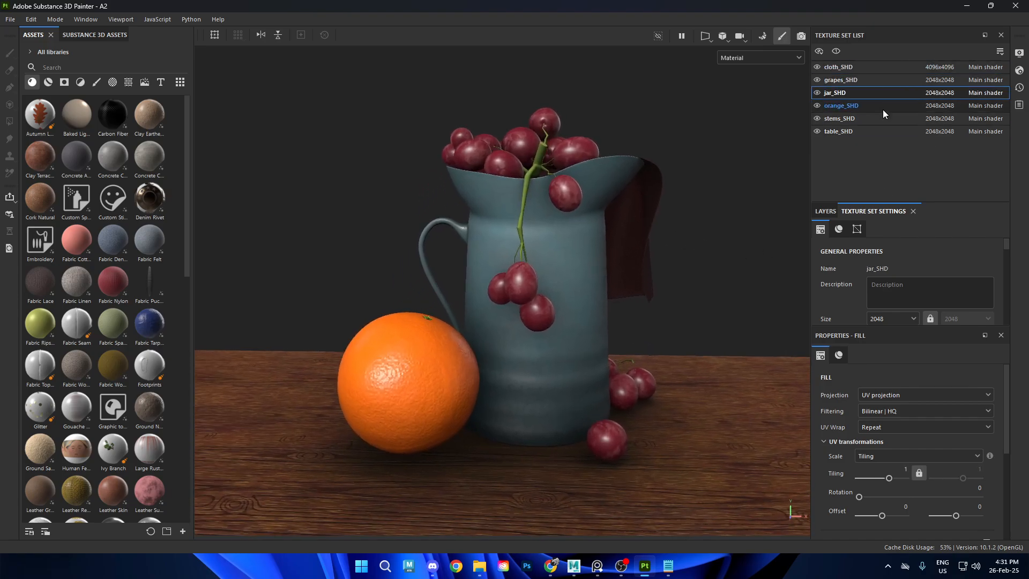
left_click(882, 107)
left_click(877, 119)
left_click(830, 211)
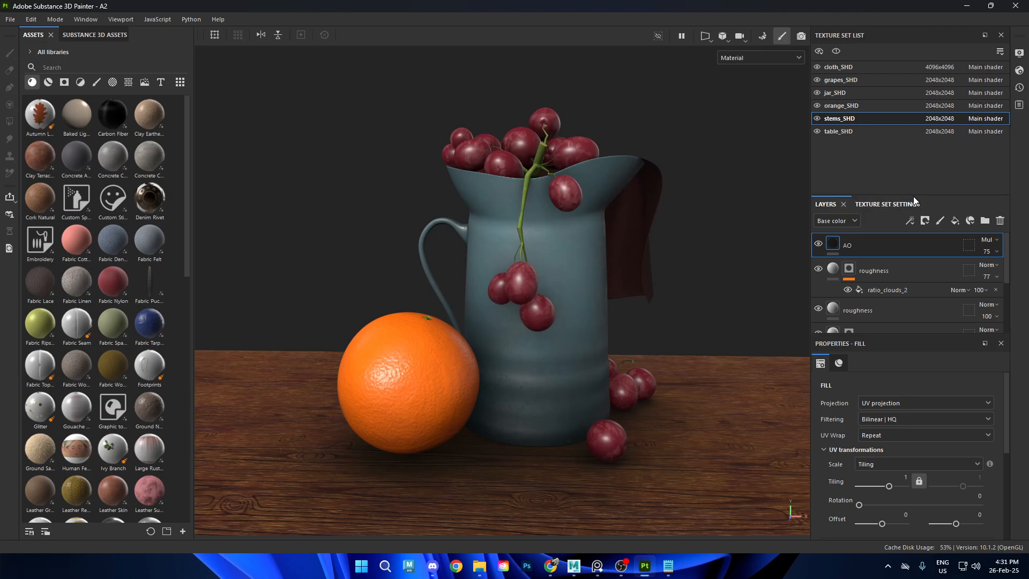
left_click_drag(918, 198, 921, 143)
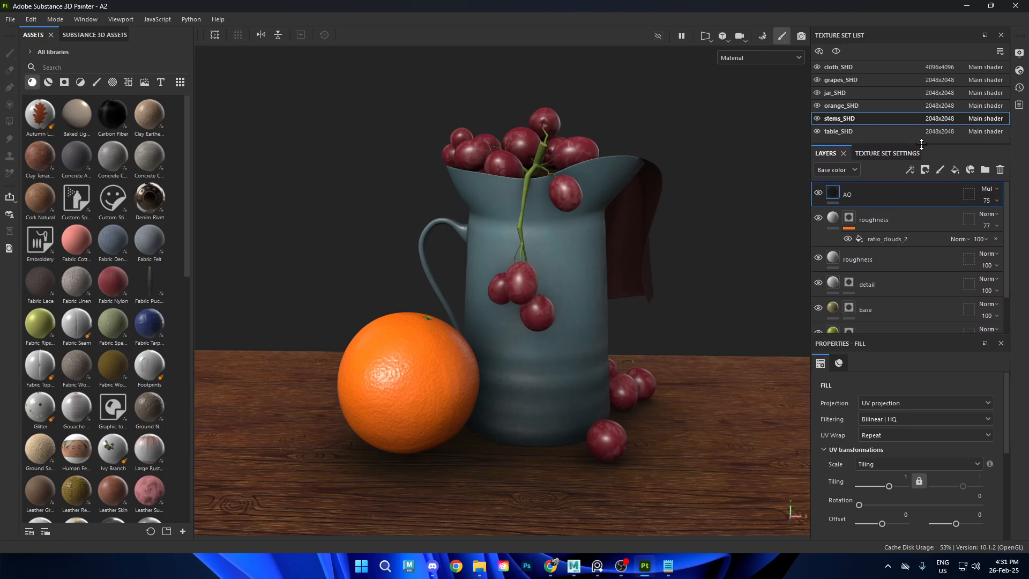
Step: Toggle the stems_SHD texture set off and on while viewing the grape stems up close
left_click(817, 119)
left_click(817, 119)
middle_click_drag(635, 195, 620, 259, "alt")
right_click_drag(620, 259, 739, 231, "alt")
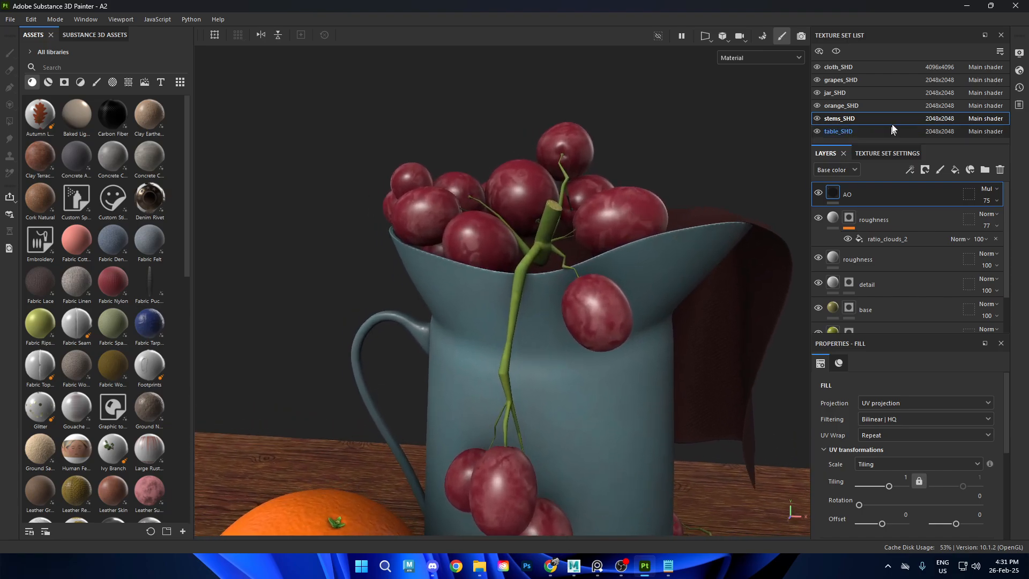
left_click(817, 119)
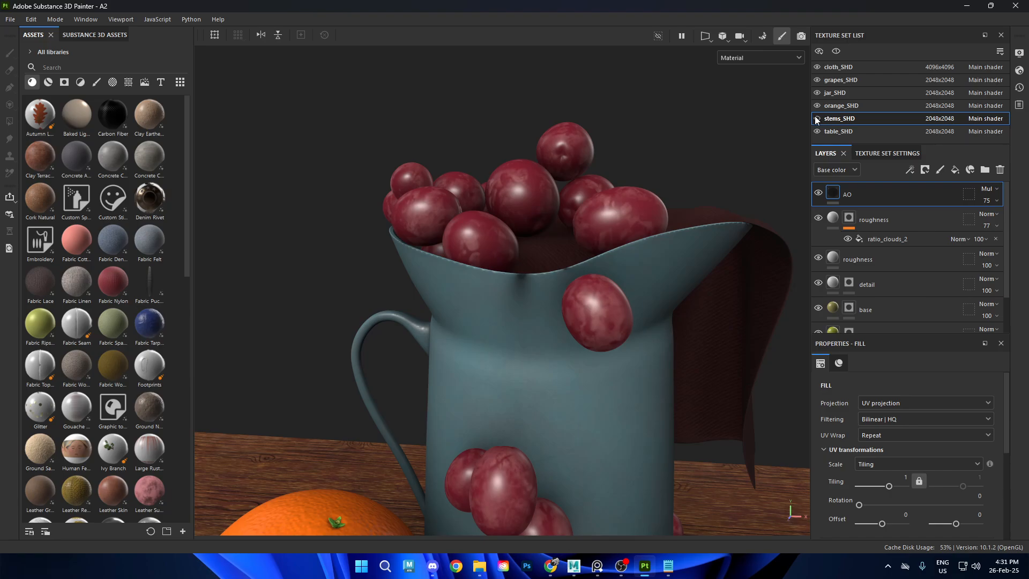
left_click(817, 119)
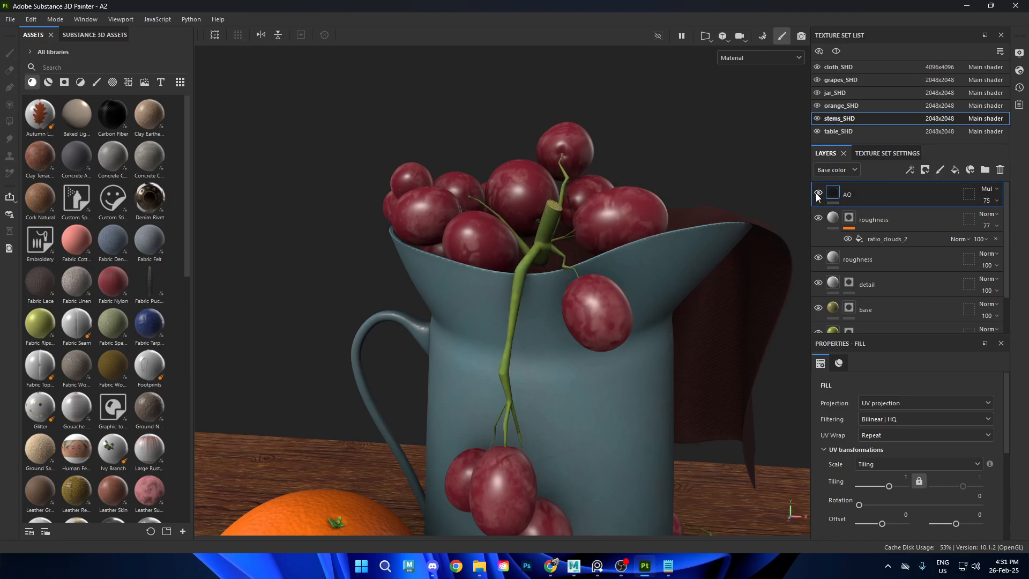
Step: Group all stems_SHD layers into one folder, collapse it and hide the folder
scroll(886, 274, "down", 2)
left_click(881, 316, "shift")
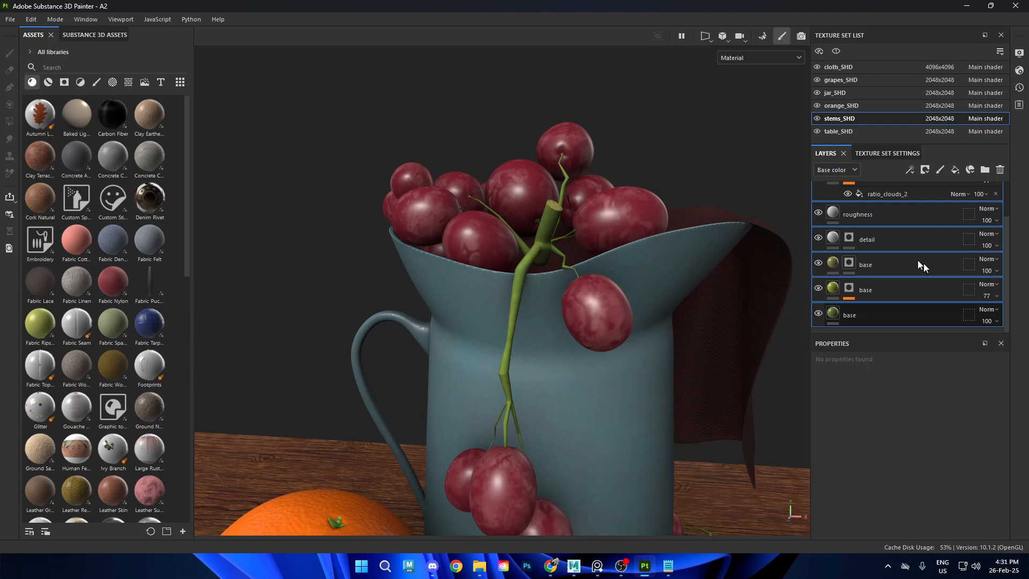
key("ctrl+g")
scroll(886, 261, "up", 2)
left_click(829, 193)
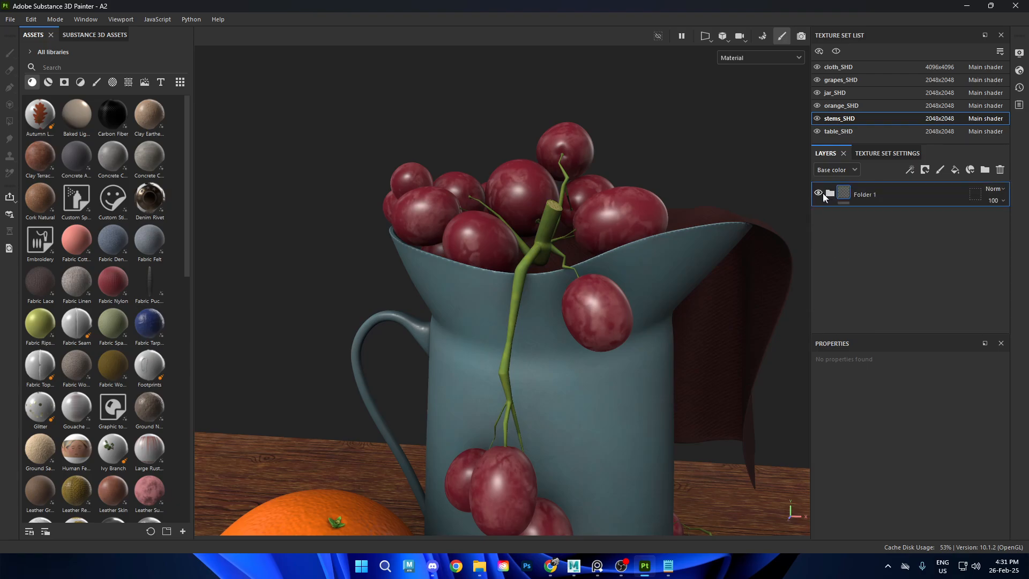
left_click(820, 192)
left_click_drag(591, 198, 651, 225, "alt")
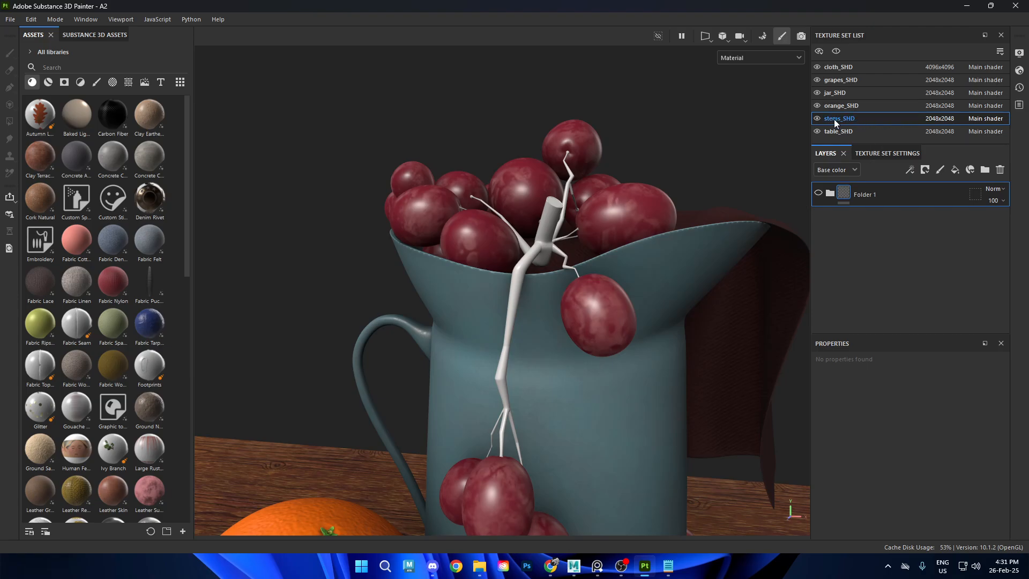
Step: Add a fill layer above the hidden folder in stems_SHD and set its base color to red AC3C3C
left_click_drag(496, 252, 511, 273, "alt")
middle_click_drag(580, 250, 579, 235, "alt")
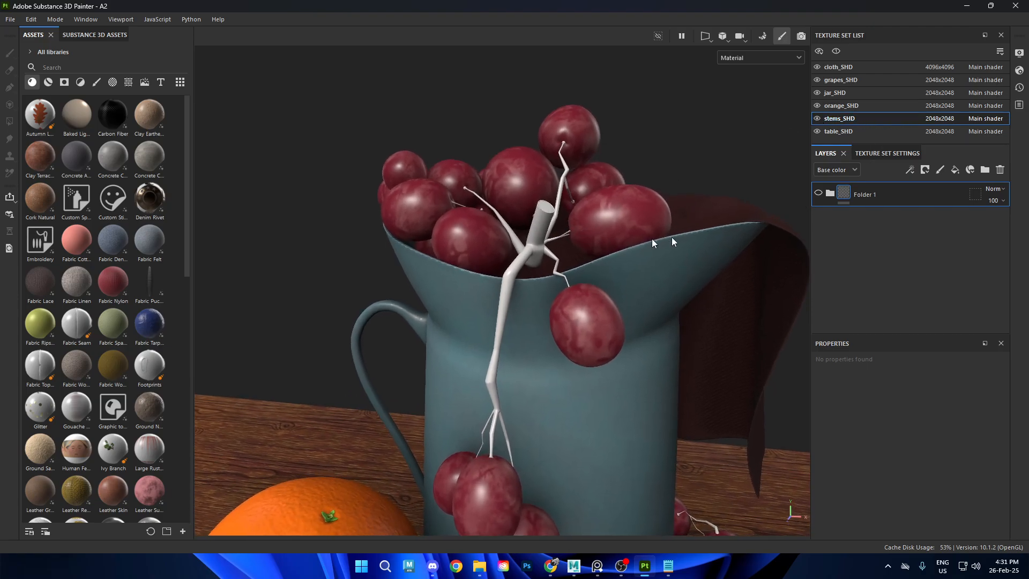
left_click(961, 171)
scroll(895, 424, "down", 5)
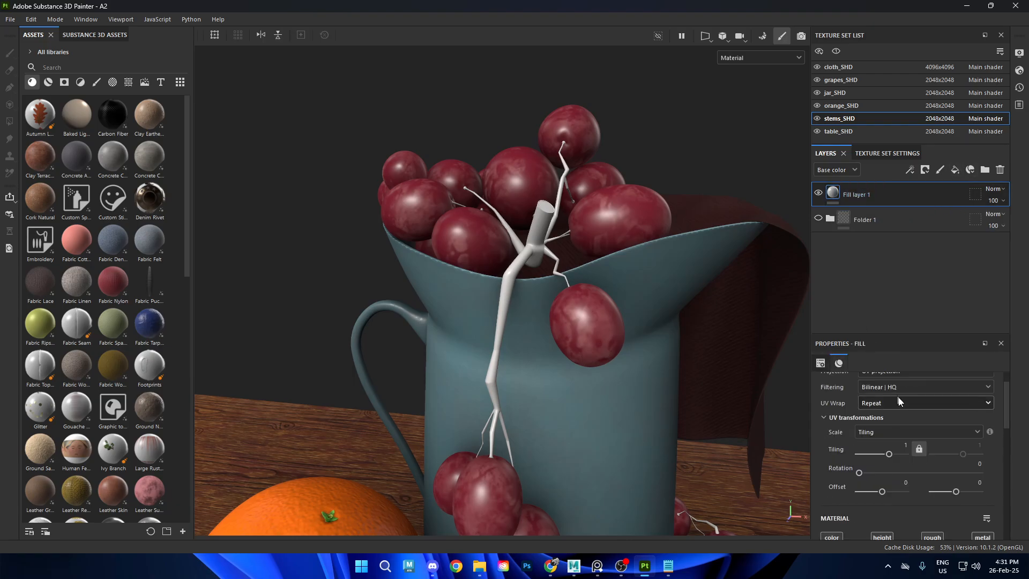
scroll(899, 455, "down", 2)
left_click(902, 474)
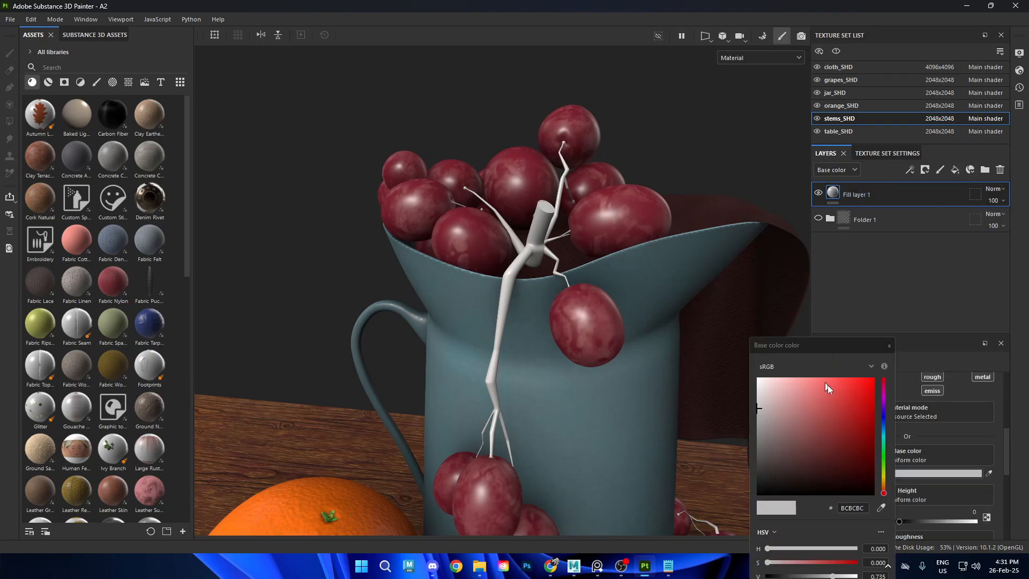
left_click(824, 387)
left_click_drag(815, 382, 838, 408)
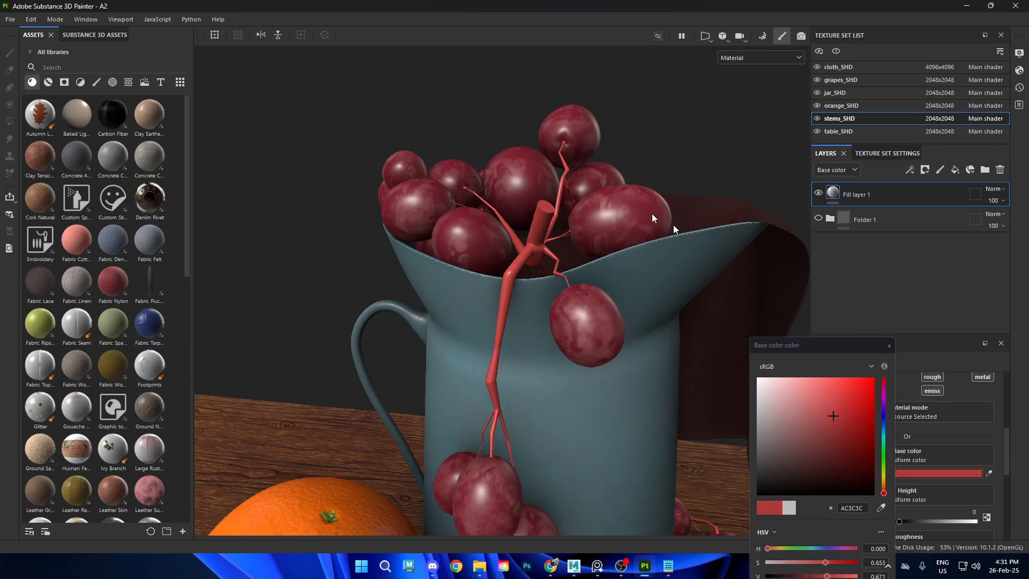
left_click(889, 345)
Step: Add a black mask to the red fill layer of stems_SHD
left_click_drag(724, 310, 420, 136, "alt")
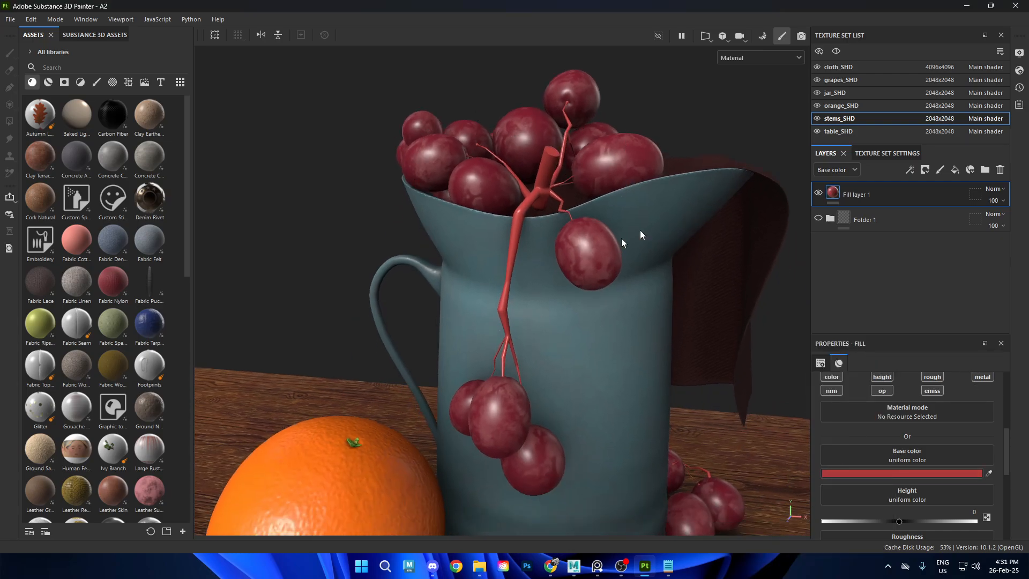
scroll(640, 235, "down", 3)
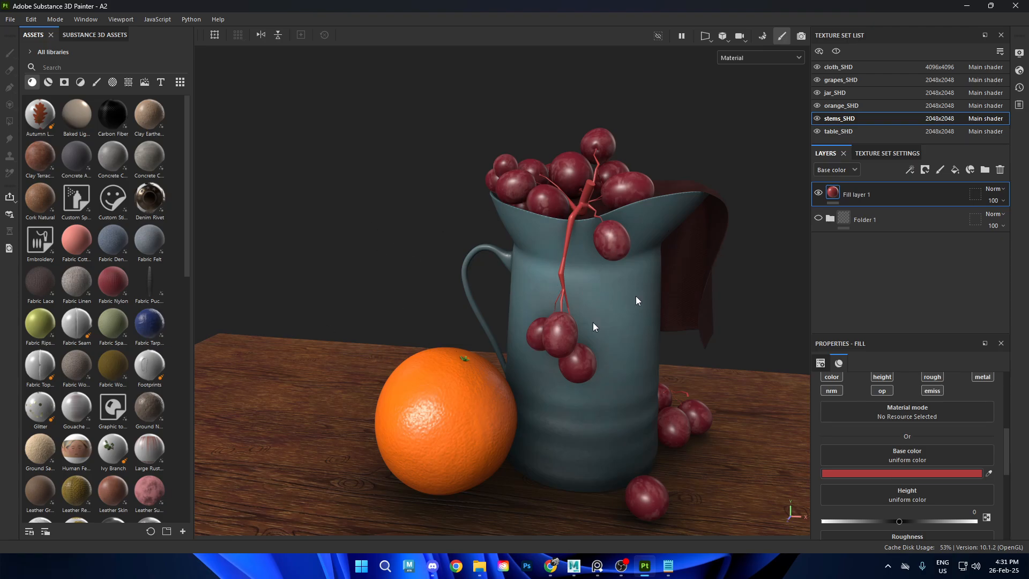
mouse_move(602, 241)
right_mouse_down("alt")
mouse_move(622, 220)
mouse_move(586, 230)
right_mouse_up("alt")
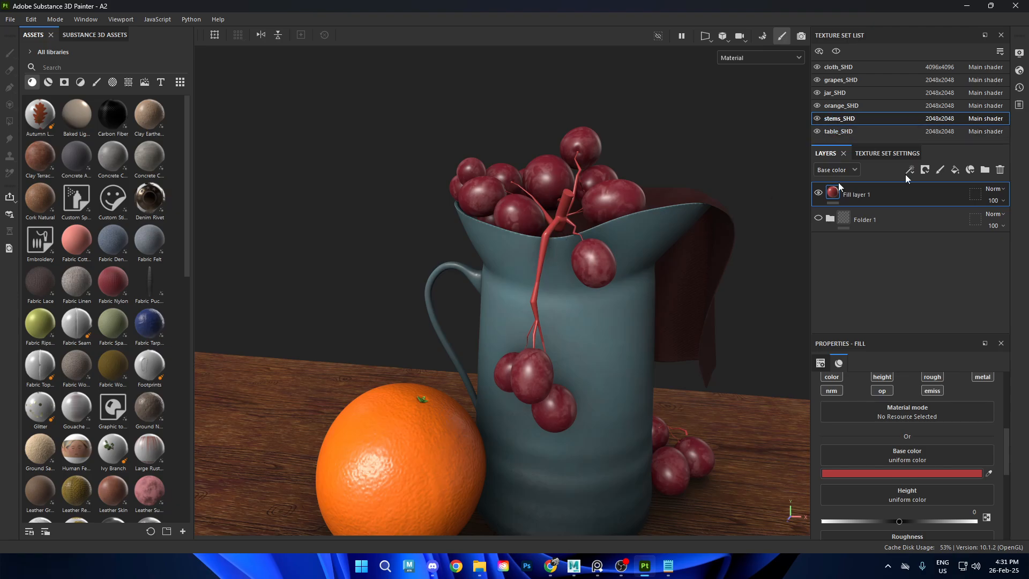
right_click(846, 196)
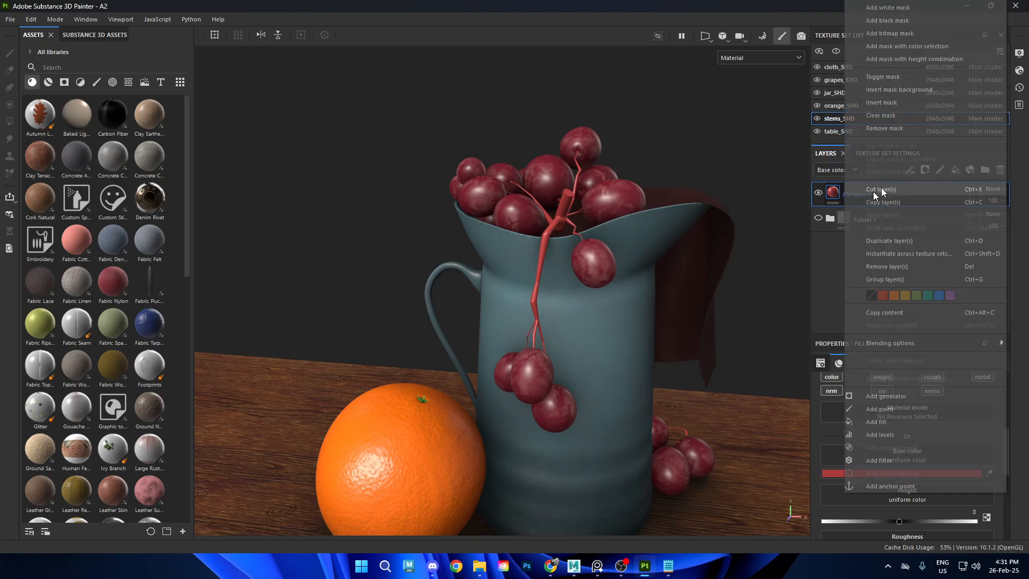
left_click(896, 33)
Step: Fill the main stem and its upper branches into the mask with Polygon Fill in UV chunk mode to reveal the red
key("4")
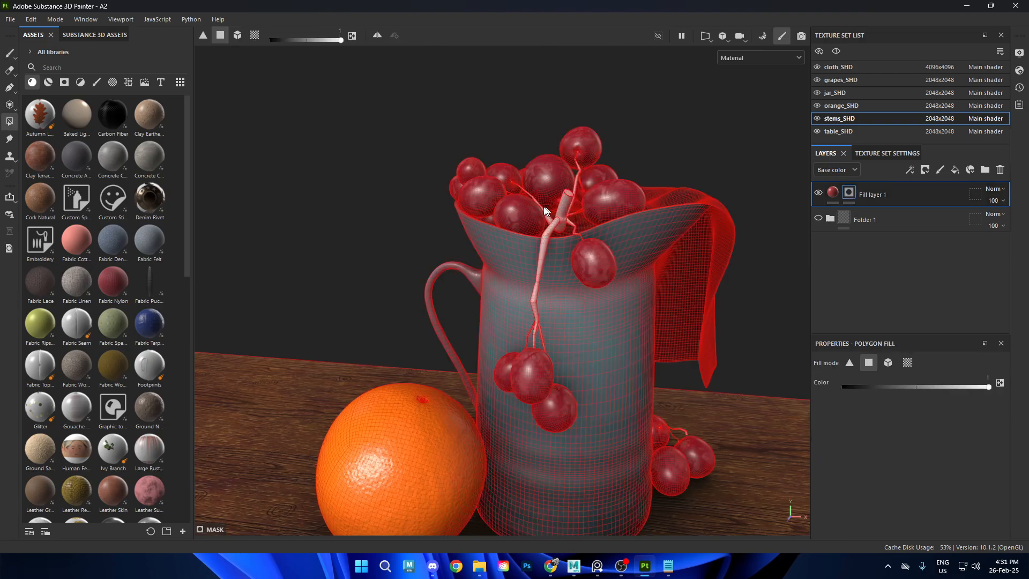
right_click_drag(547, 210, 741, 307, "alt")
right_click_drag(660, 271, 719, 301, "alt")
scroll(543, 249, "up", 3)
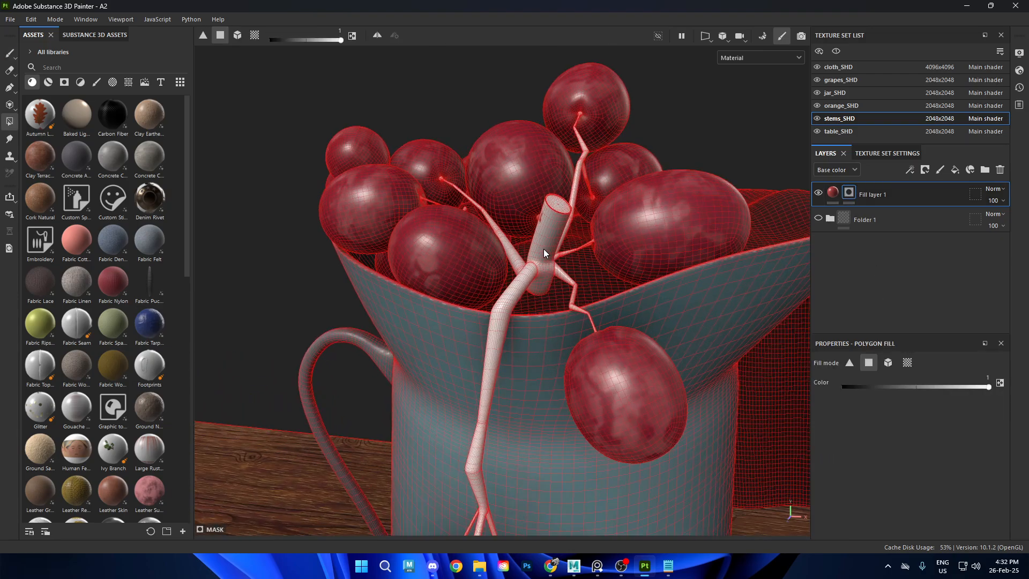
right_click_drag(550, 236, 721, 288, "alt")
left_click(905, 362)
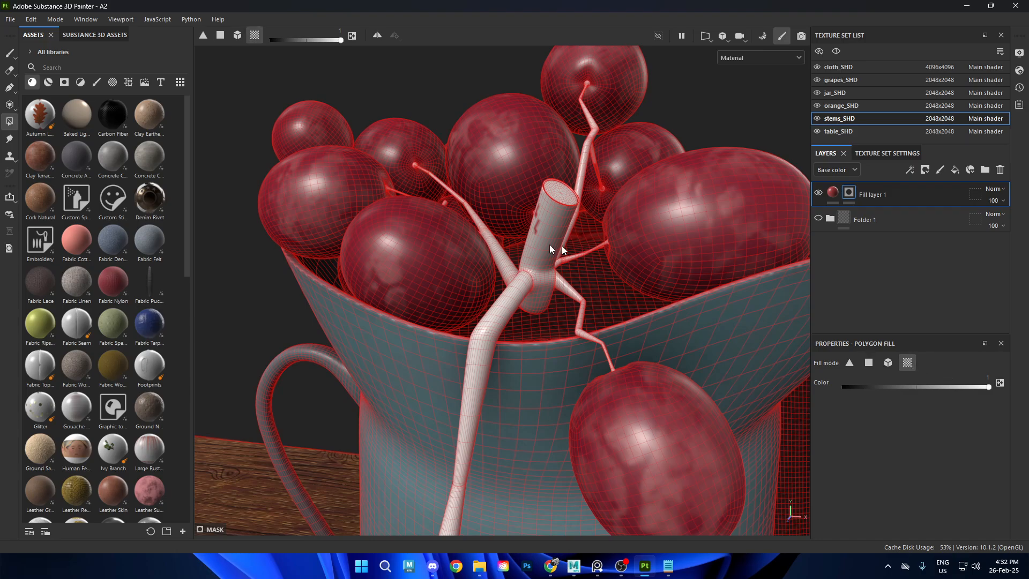
left_click(548, 215)
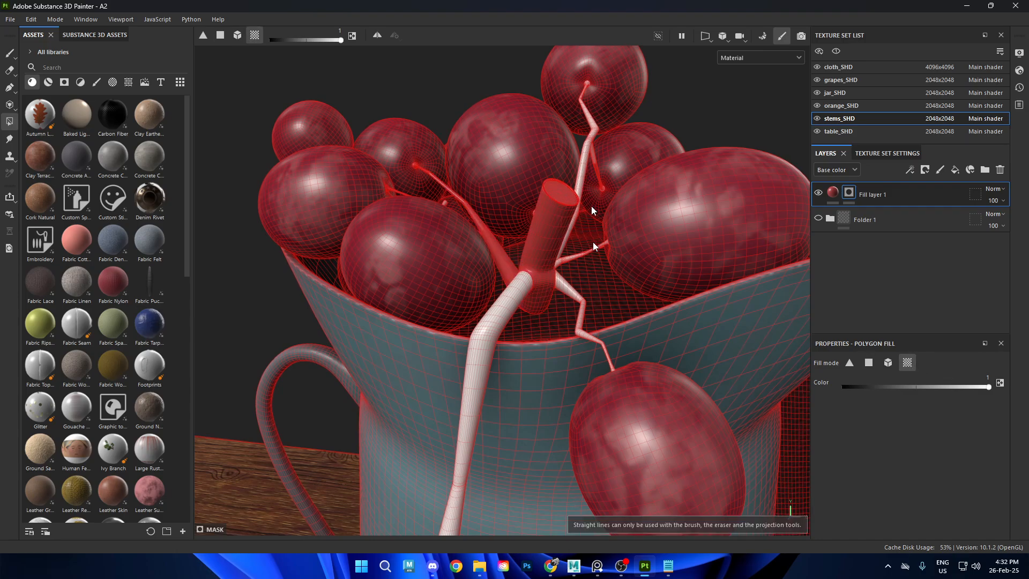
left_click_drag(573, 220, 574, 200, "alt")
left_click(580, 186)
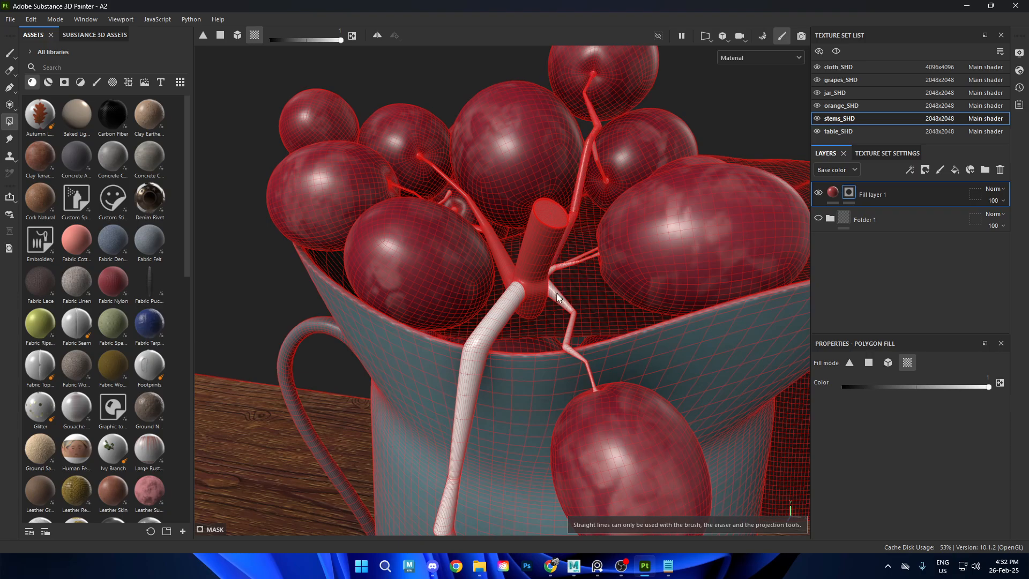
left_click(555, 271)
left_click(500, 324)
key("1")
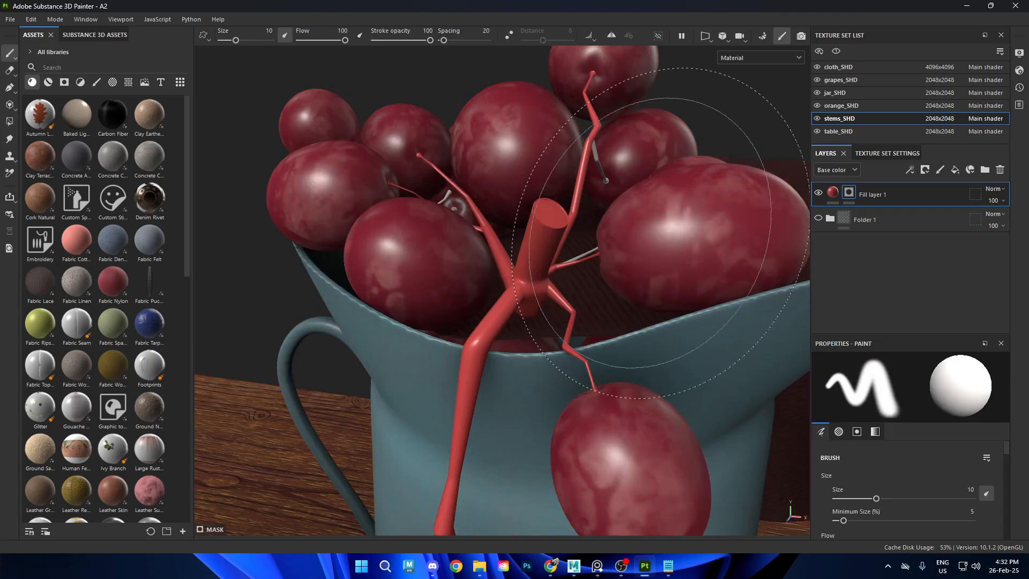
scroll(612, 268, "down", 5)
middle_click_drag(603, 287, 581, 229, "alt")
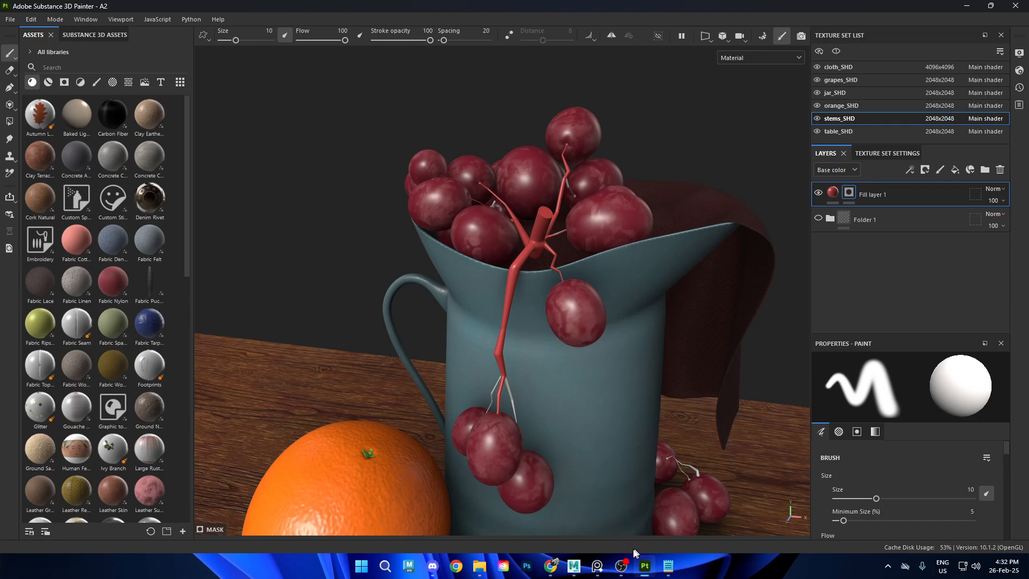
Step: Switch to Maya and examine the still life with the selected cloth from several angles
left_click(647, 567)
middle_click_drag(538, 197, 542, 225, "alt")
scroll(542, 225, "up", 2)
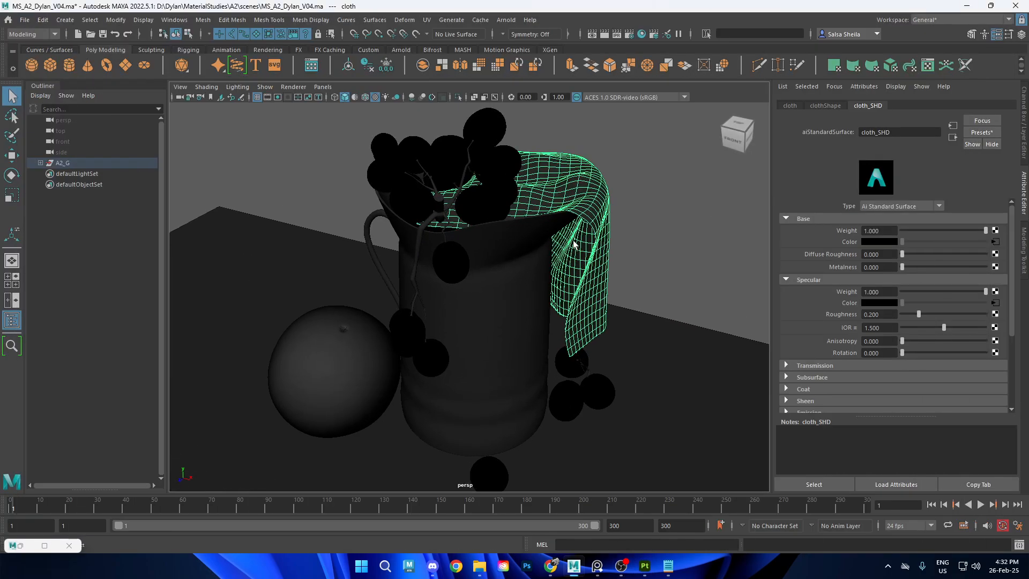
left_click_drag(563, 181, 569, 201, "alt")
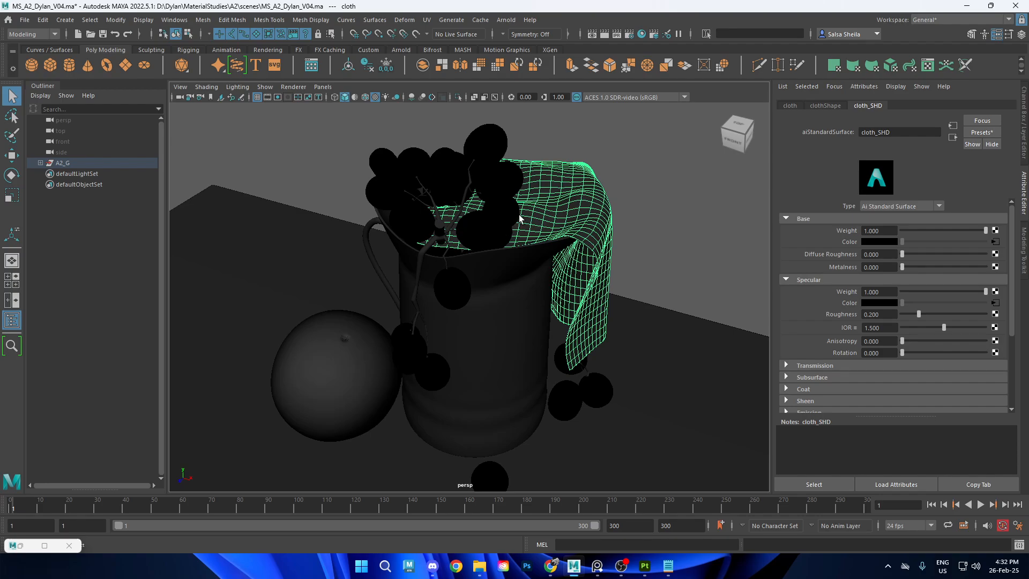
right_click_drag(541, 229, 527, 284, "alt")
left_click_drag(528, 284, 554, 260, "alt")
right_click_drag(554, 260, 489, 253, "alt")
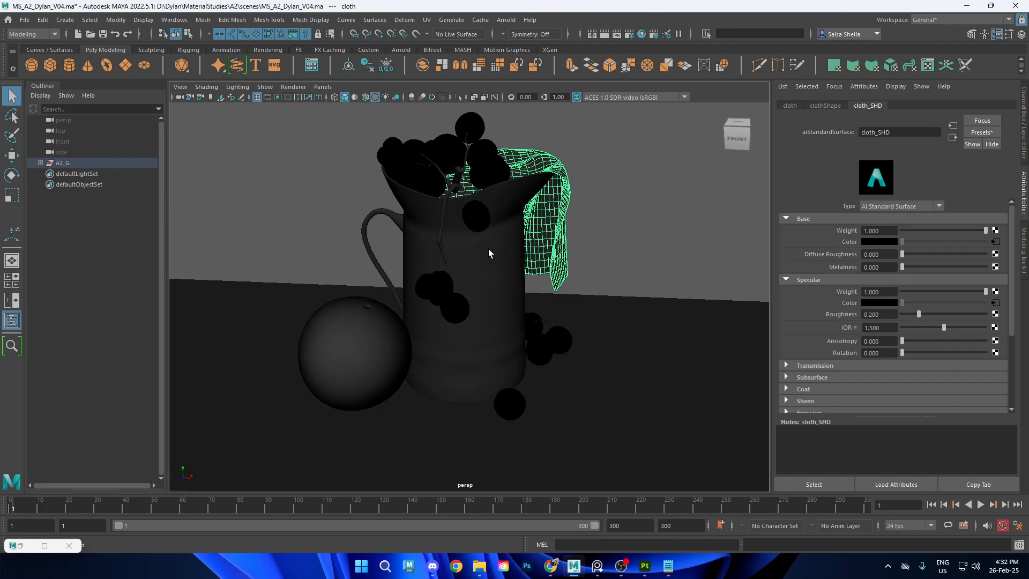
middle_click_drag(512, 256, 528, 274, "alt")
right_click_drag(528, 274, 573, 276, "alt")
mouse_move(573, 276)
left_mouse_down("alt")
mouse_move(565, 287)
mouse_move(594, 281)
left_mouse_up("alt")
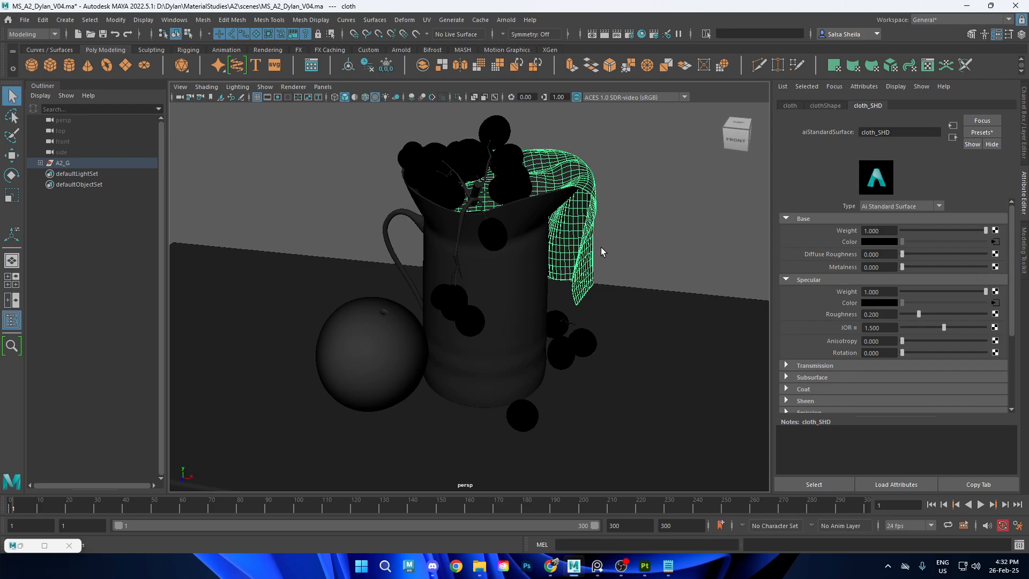
right_click_drag(601, 252, 620, 262, "alt")
left_click_drag(620, 262, 625, 271, "alt")
middle_click_drag(625, 271, 617, 274, "alt")
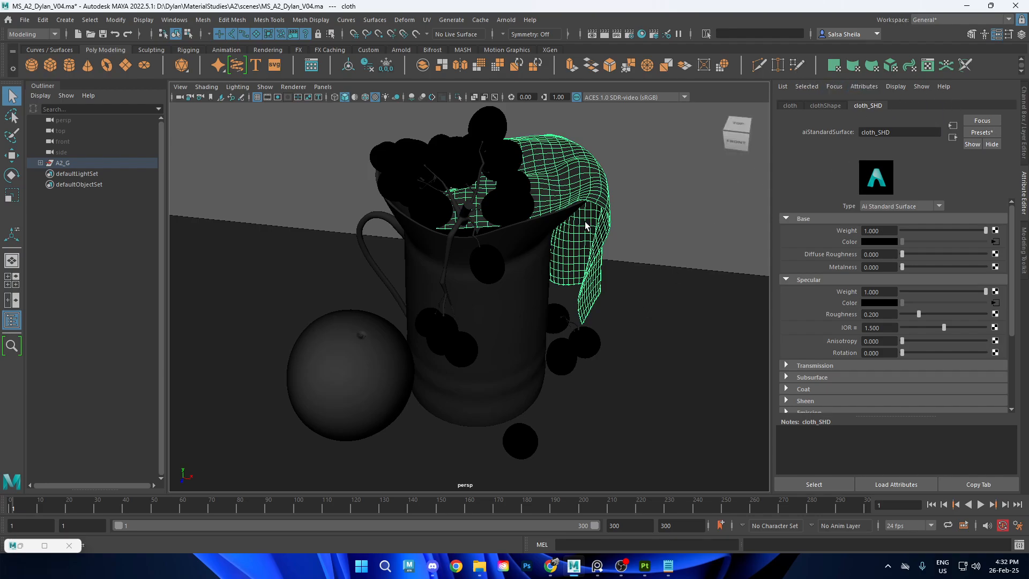
mouse_move(584, 221)
left_mouse_down("alt")
mouse_move(627, 239)
mouse_move(588, 231)
left_mouse_up("alt")
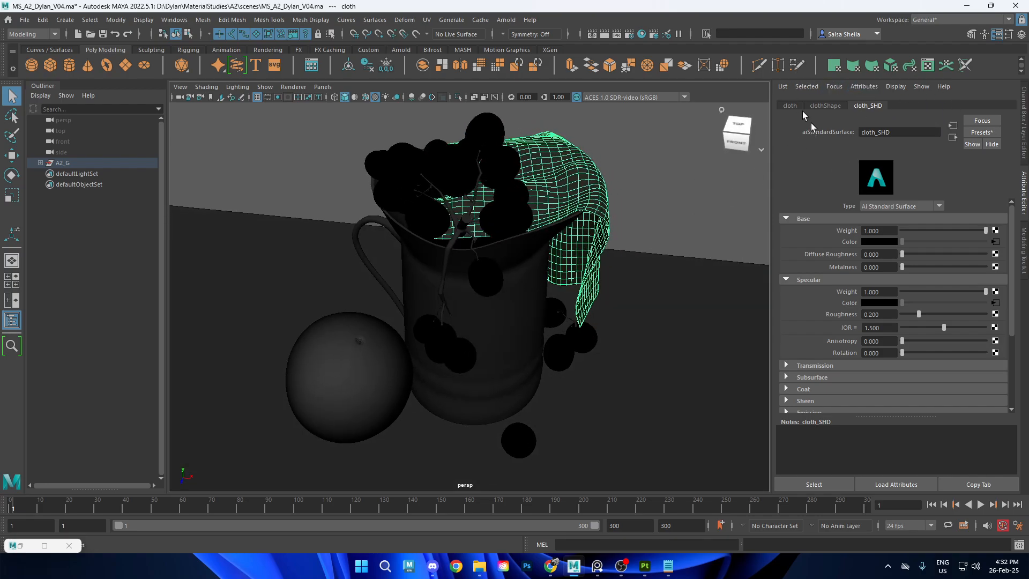
Step: Open the file texture connected to the base color of cloth_SHD and try to view its image cloth_SHD_D.png
left_click(995, 242)
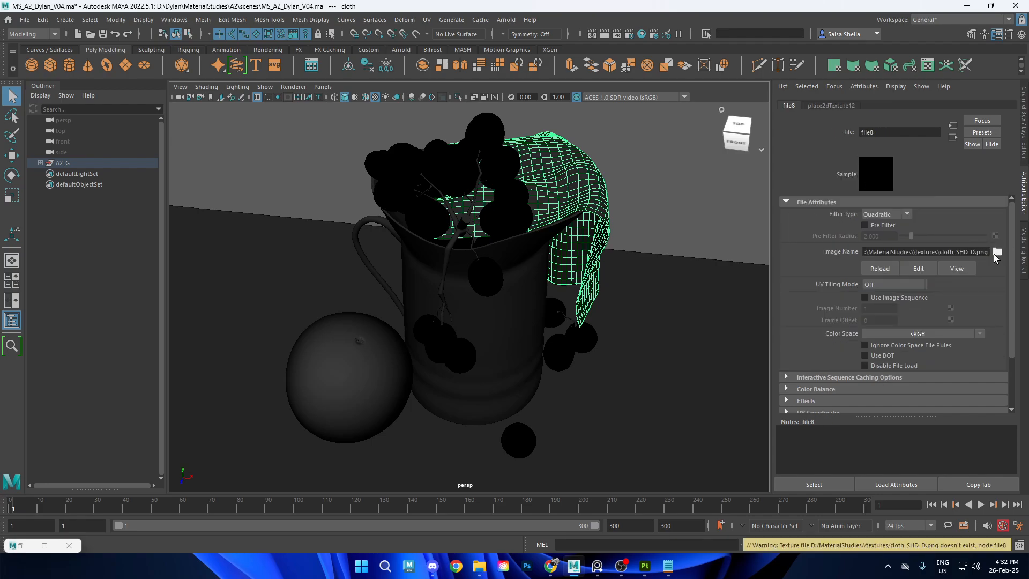
left_click(968, 268)
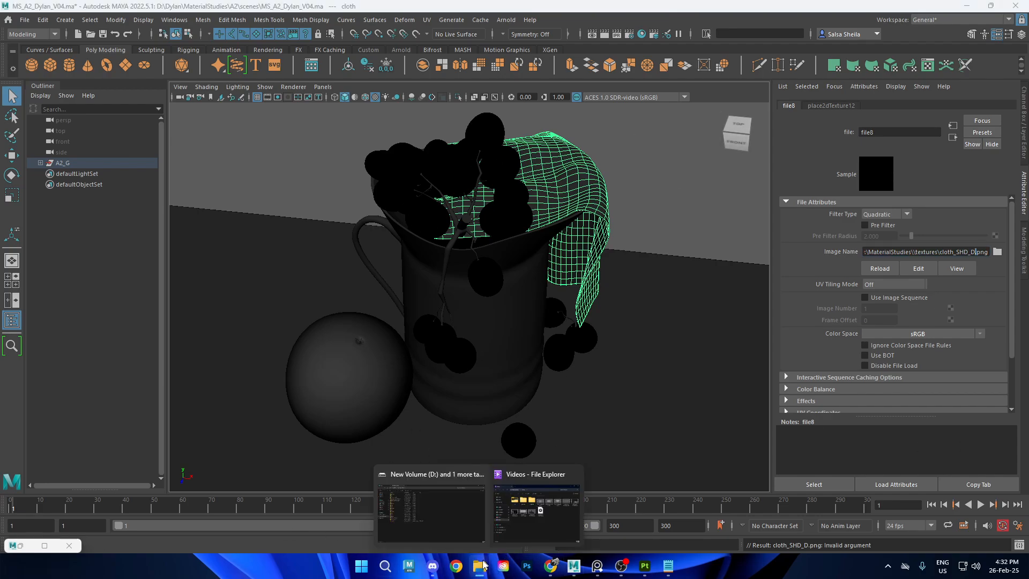
Step: Switch to File Explorer and open the textures folder of Badminton_Racket within MaterialStudies on drive D
key("alt+Tab")
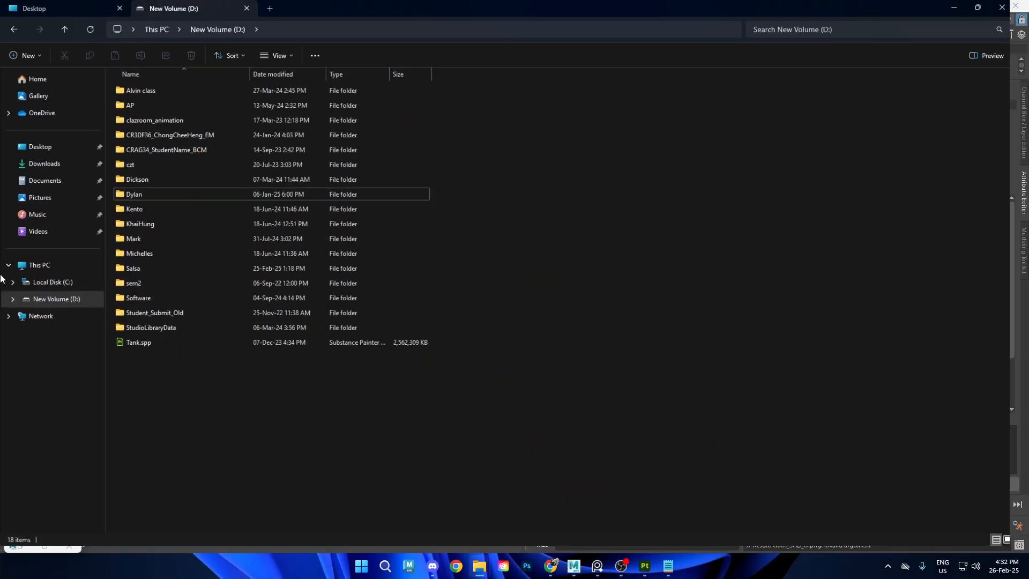
double_click(160, 203)
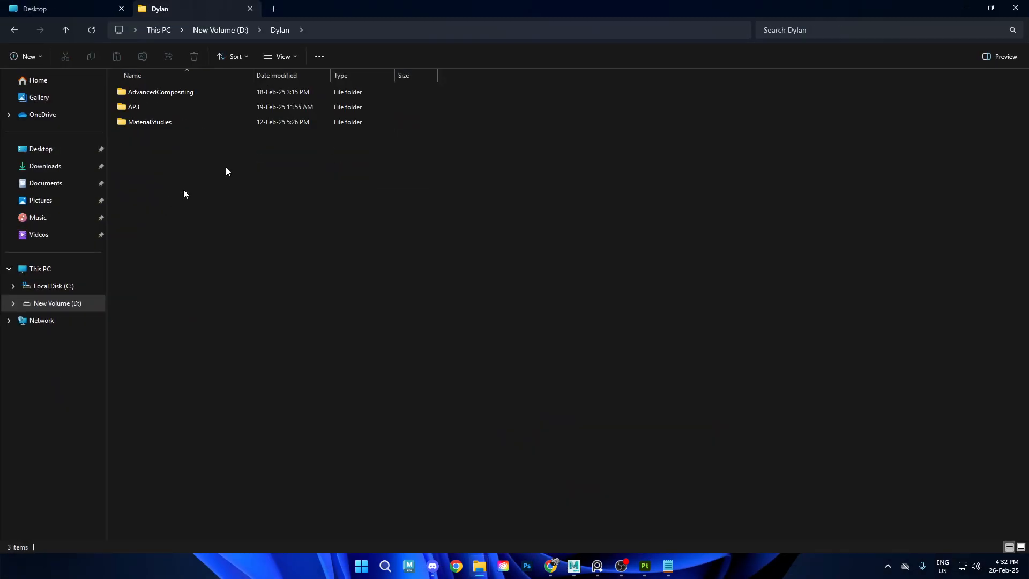
double_click(160, 116)
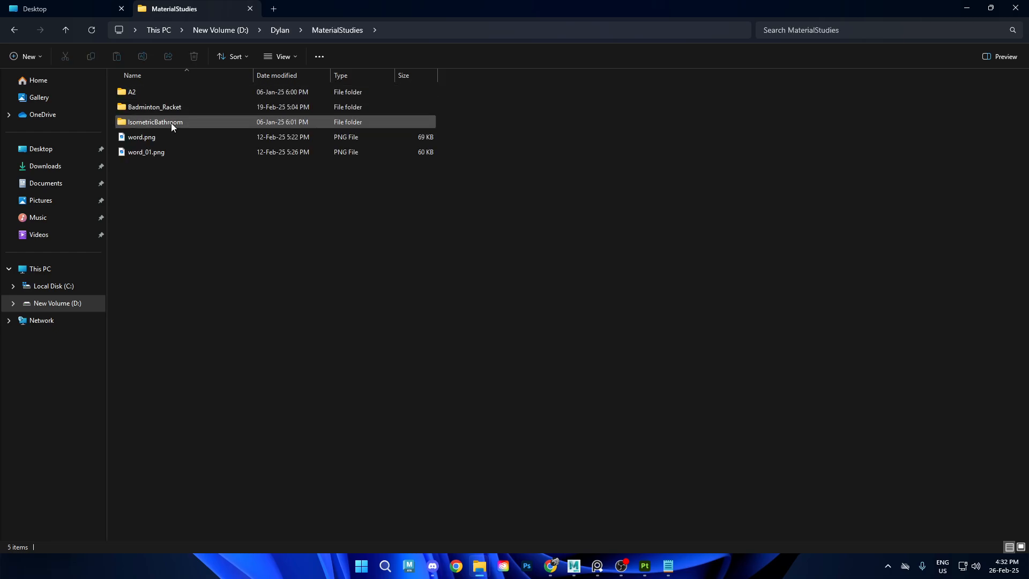
double_click(178, 107)
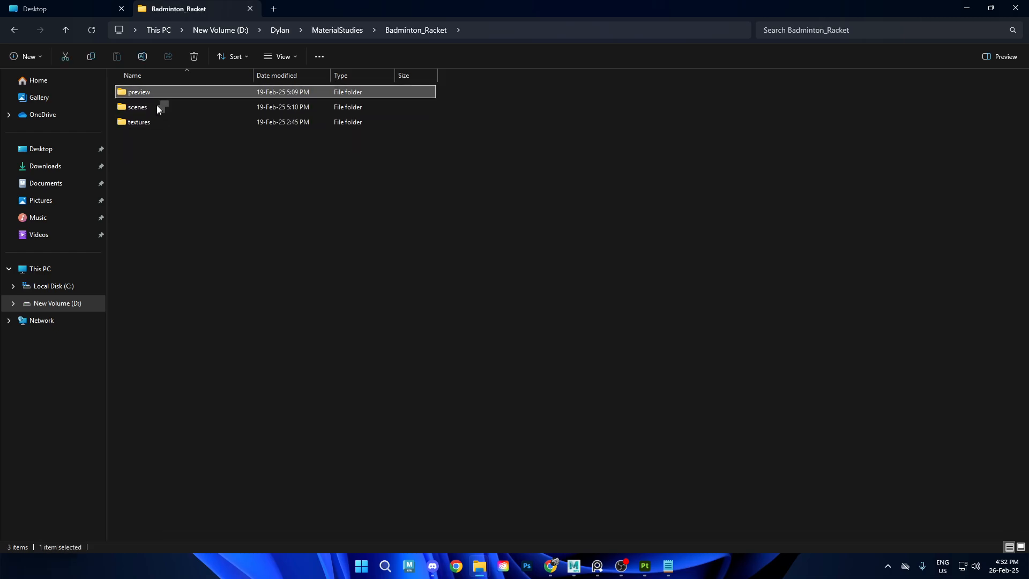
left_click(146, 122)
double_click(213, 122)
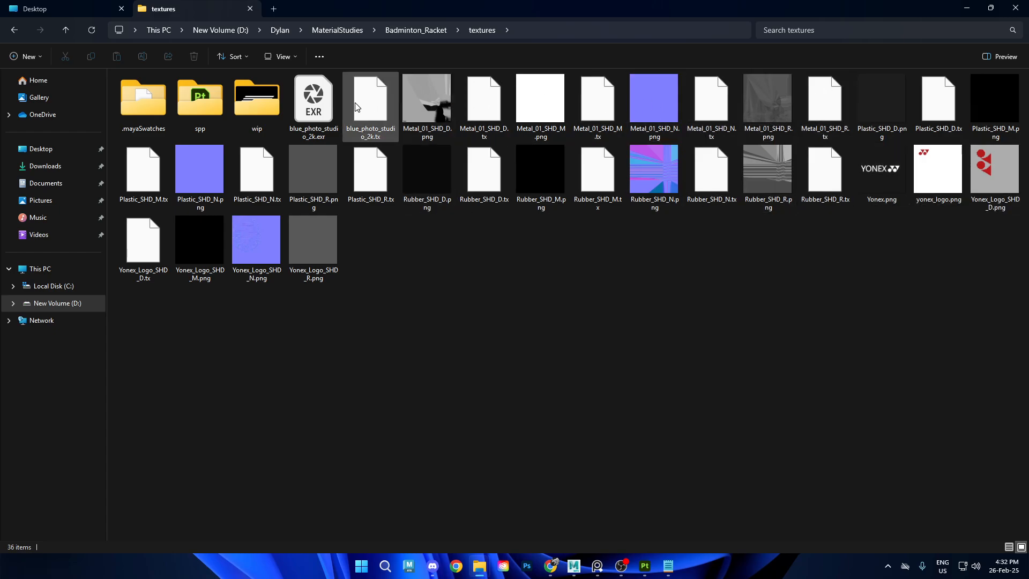
Step: Search the textures folder for D to find the diffuse maps
left_click(886, 36)
type("SD")
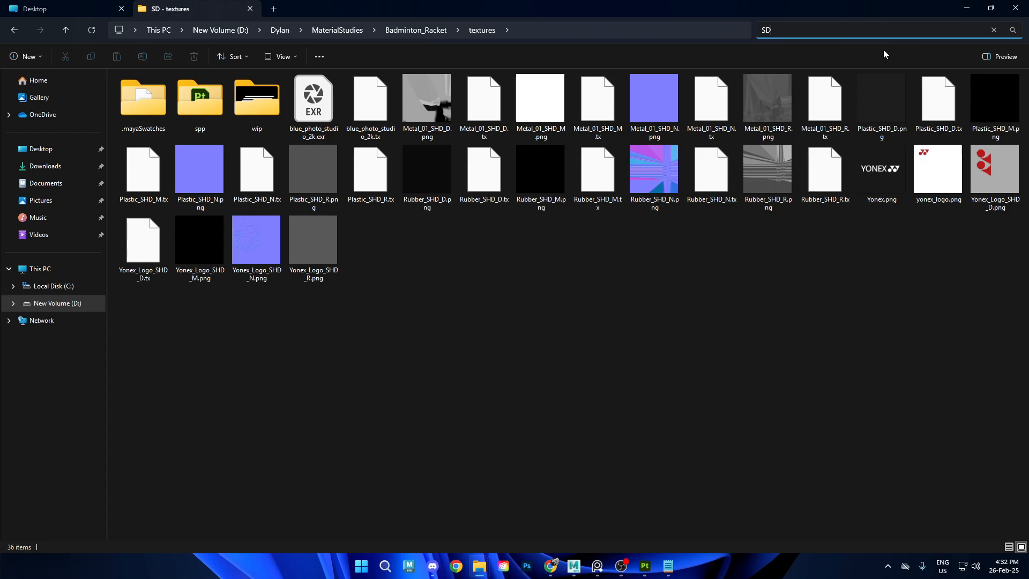
key("BackSpace")
key("BackSpace")
type("D")
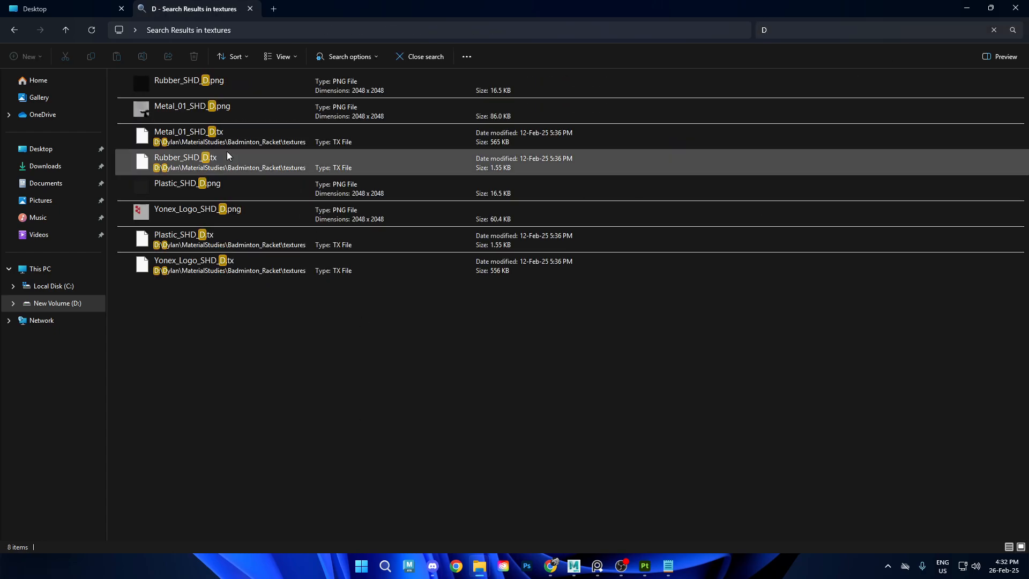
Step: Preview the diffuse maps Metal_01_SHD_D.png and Plastic_SHD_D.png from the search results, and try to open Rubber_SHD_D.tx
double_click(231, 106)
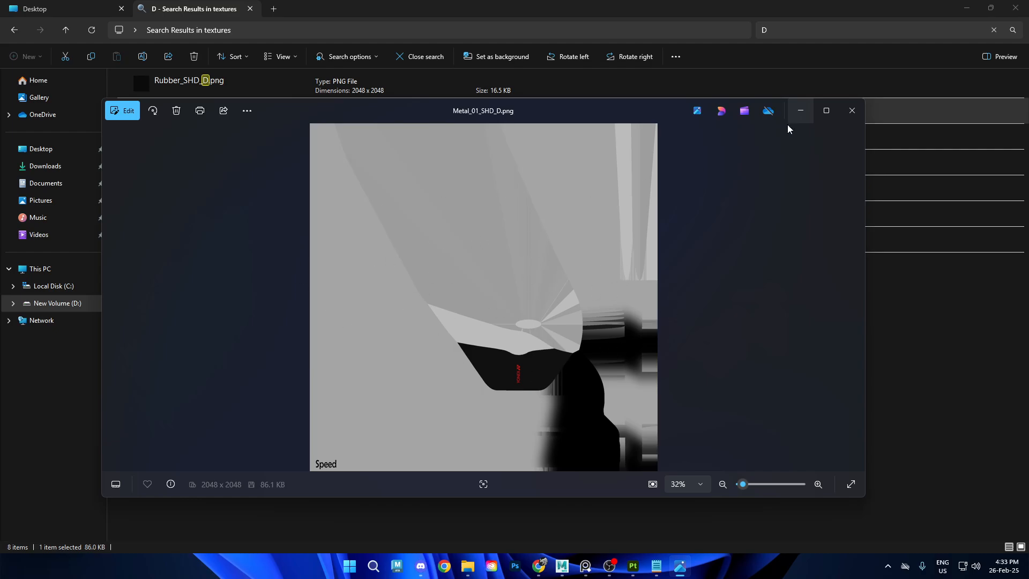
left_click_drag(533, 115, 677, 172)
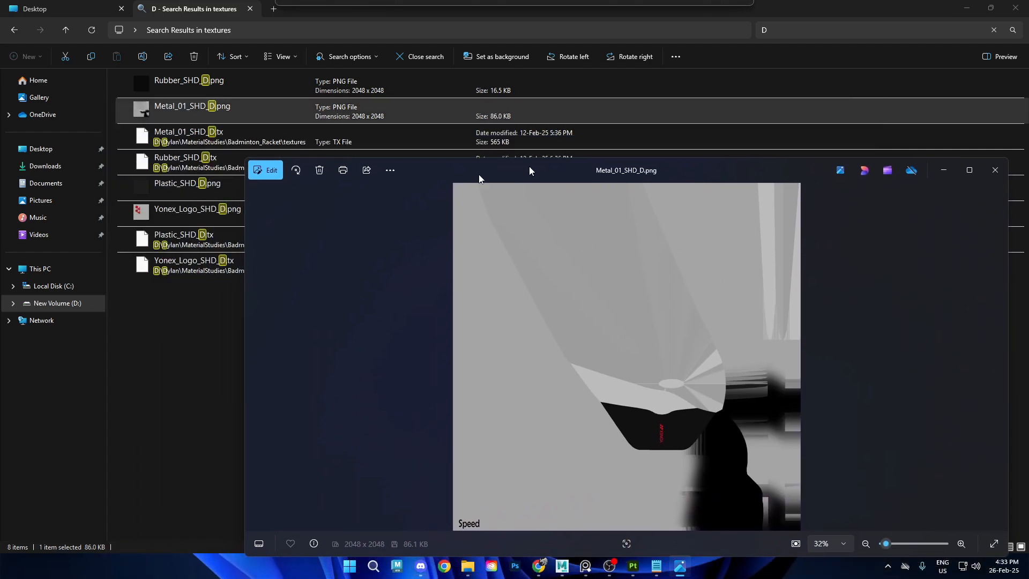
double_click(201, 165)
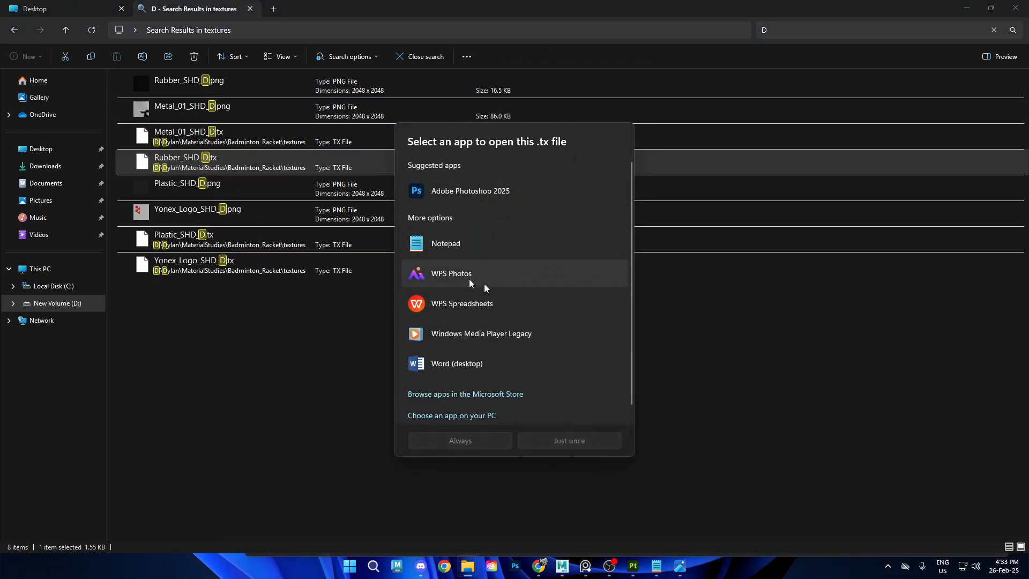
double_click(249, 169)
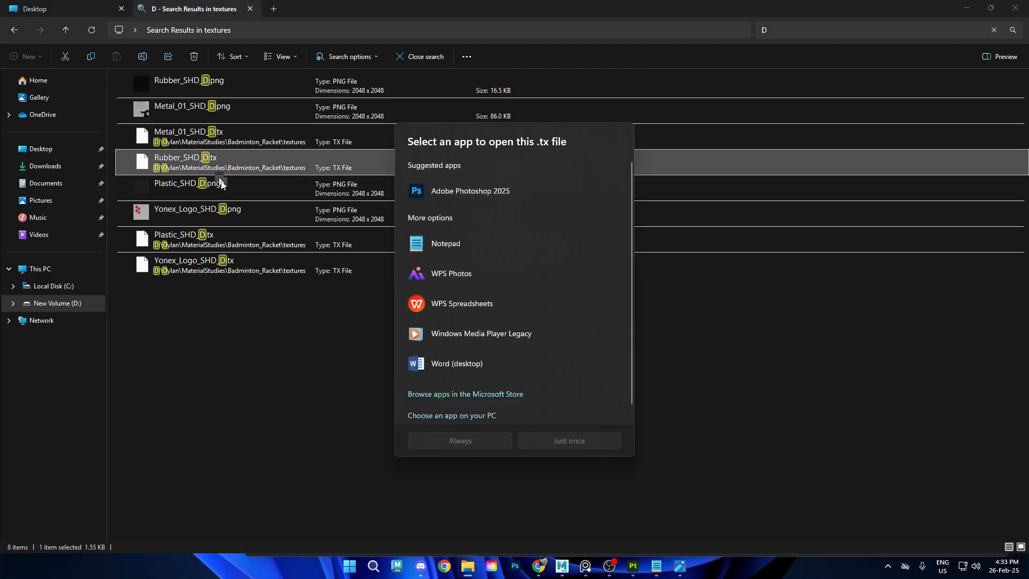
double_click(221, 184)
left_click_drag(749, 12, 611, 147)
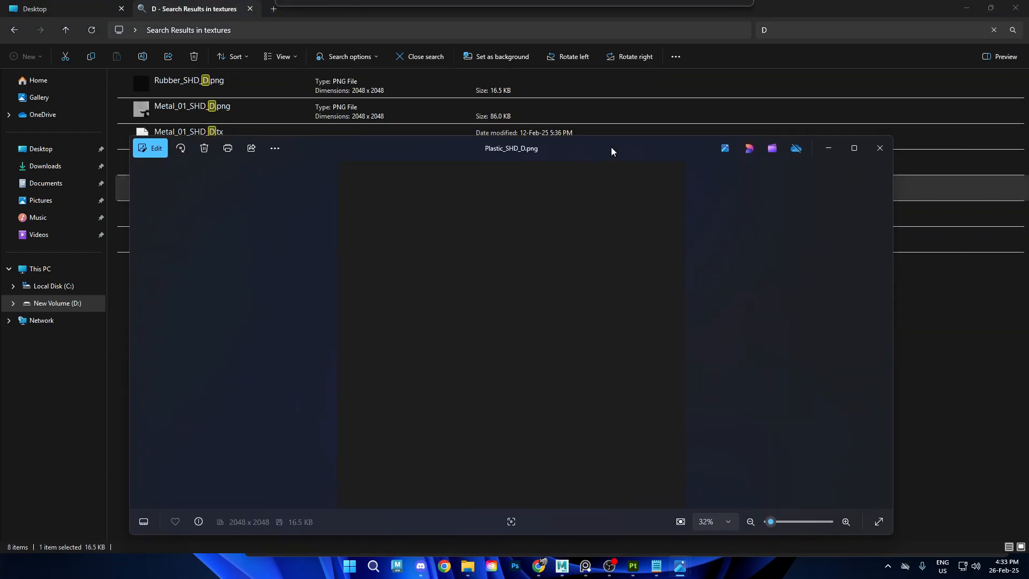
Step: Preview the diffuse map Yonex_Logo_SHD_D.png, close all open image previews and clear the search in the textures folder
left_click(876, 147)
left_click(404, 340)
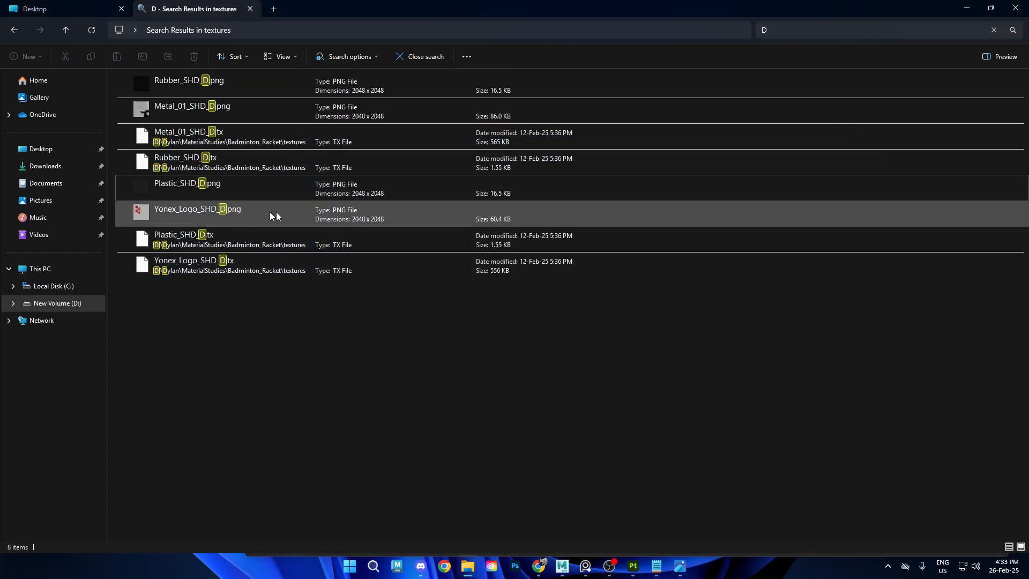
double_click(278, 215)
mouse_move(679, 566)
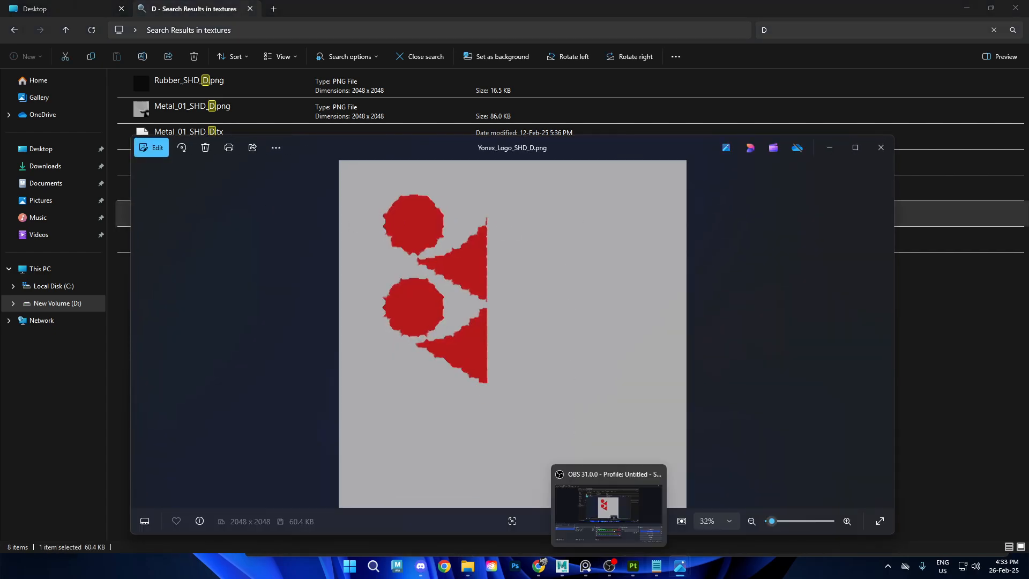
left_click(644, 538)
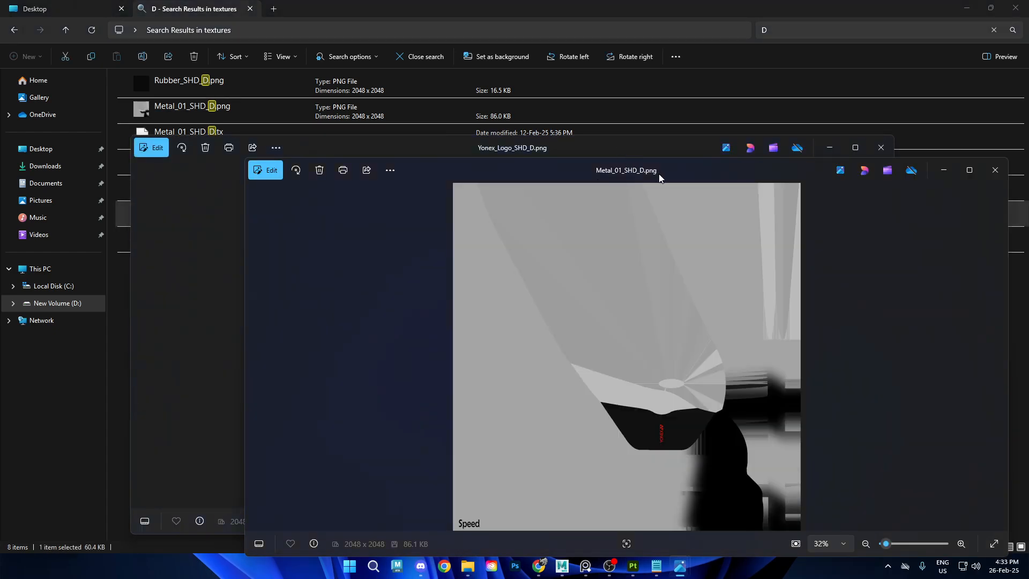
left_click_drag(659, 179, 601, 90)
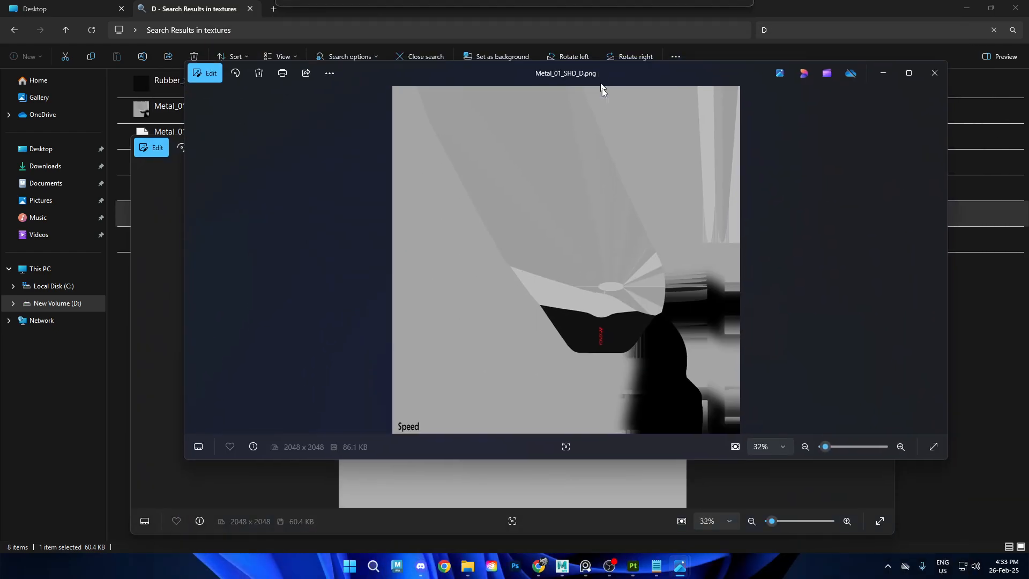
left_click(934, 73)
left_click(880, 147)
left_click(748, 340)
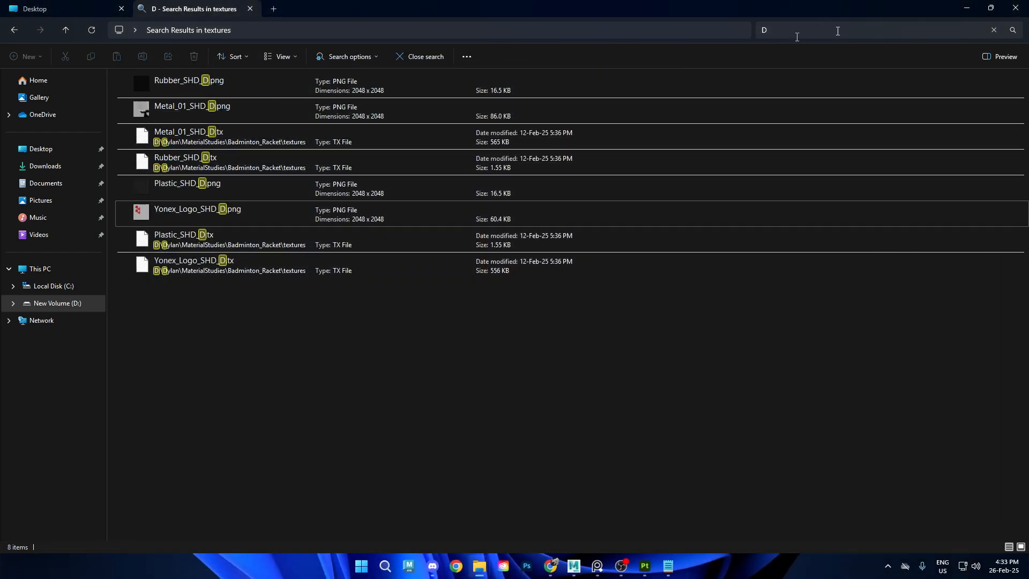
left_click(994, 30)
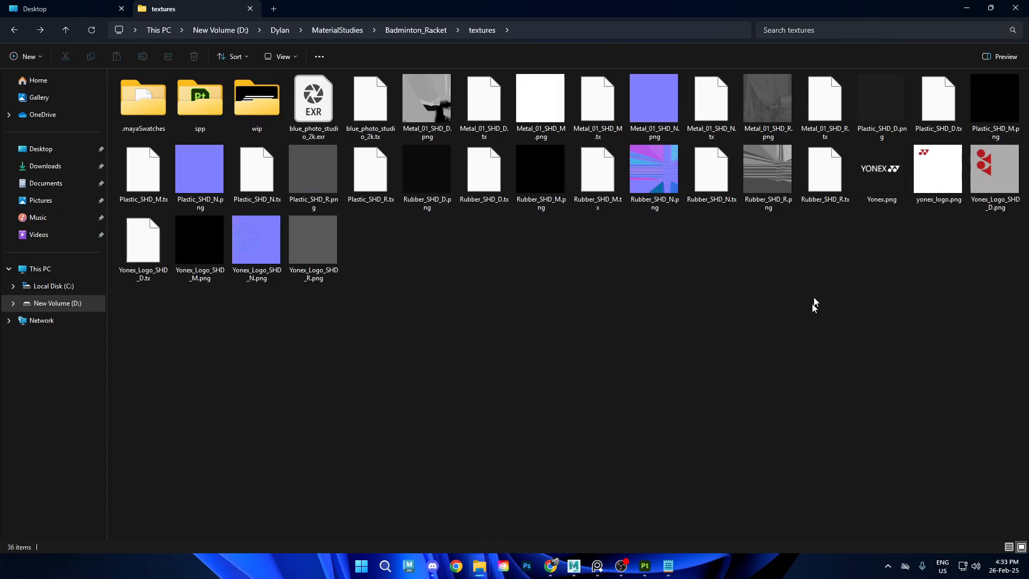
Step: Return to Substance 3D Painter and delete Fill layer 1 from the stems_SHD texture set
left_click(966, 7)
left_click(675, 246)
right_click_drag(676, 245, 634, 320, "alt")
key("alt+Tab")
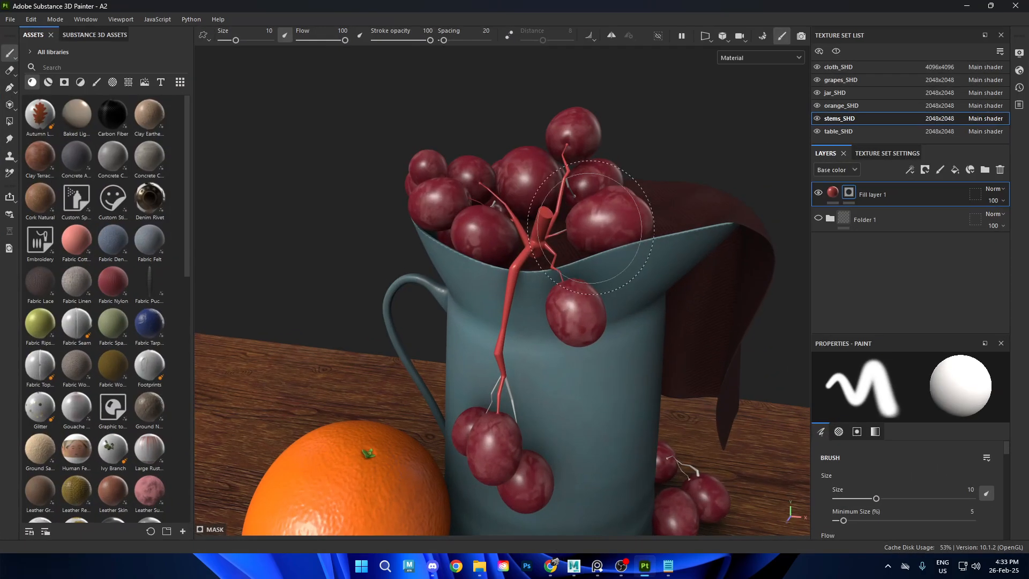
scroll(565, 273, "down", 3)
scroll(565, 273, "up", 5)
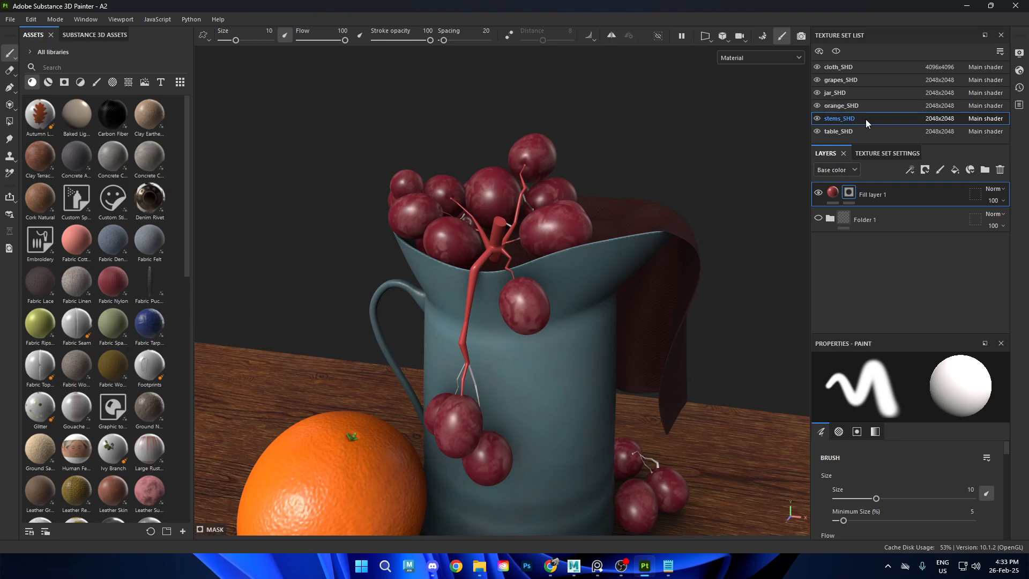
key("Delete")
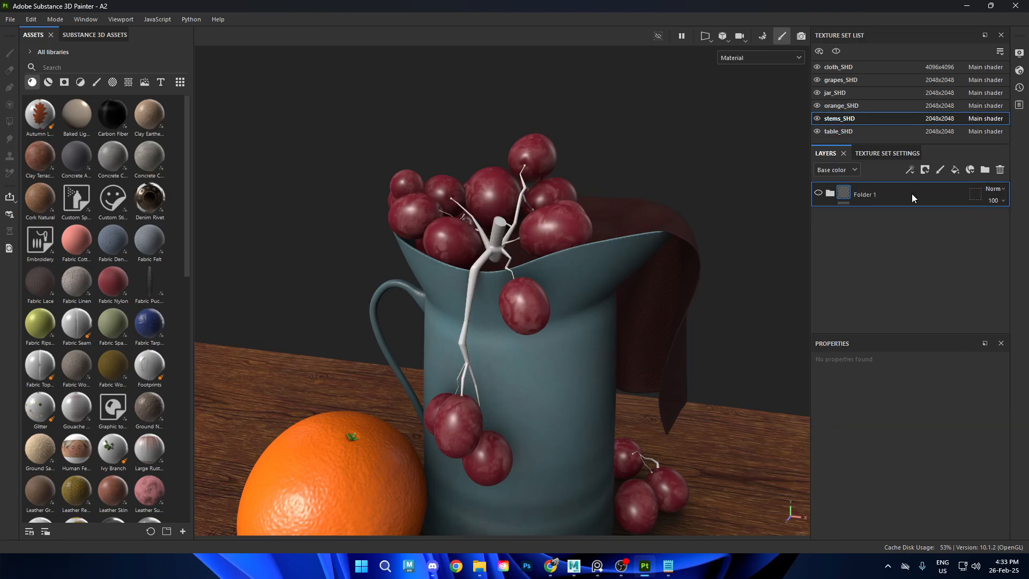
Step: Switch to Maya, select the A2_G group and frame the still-life model in the perspective view
key("alt+Tab")
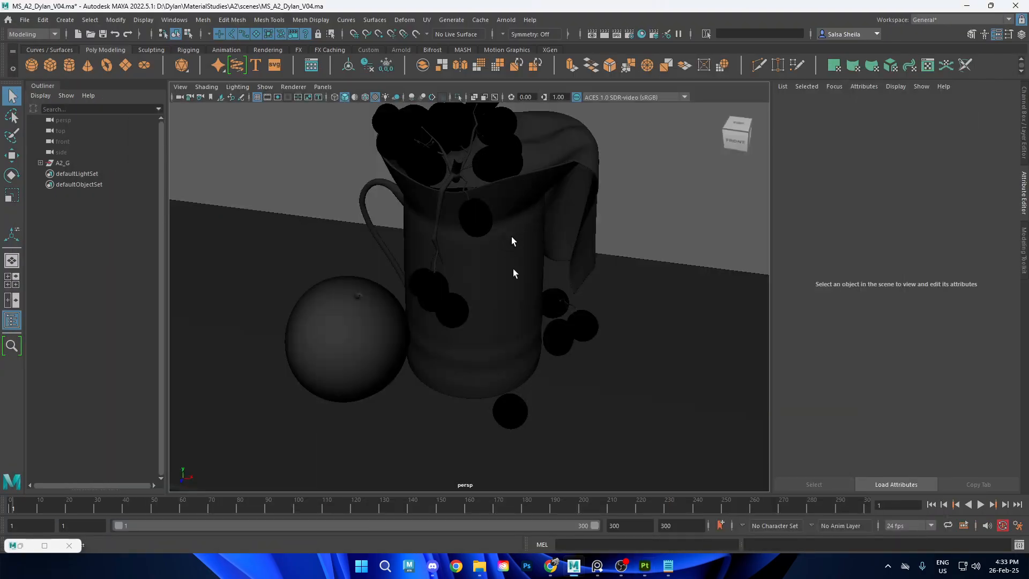
left_click(667, 567)
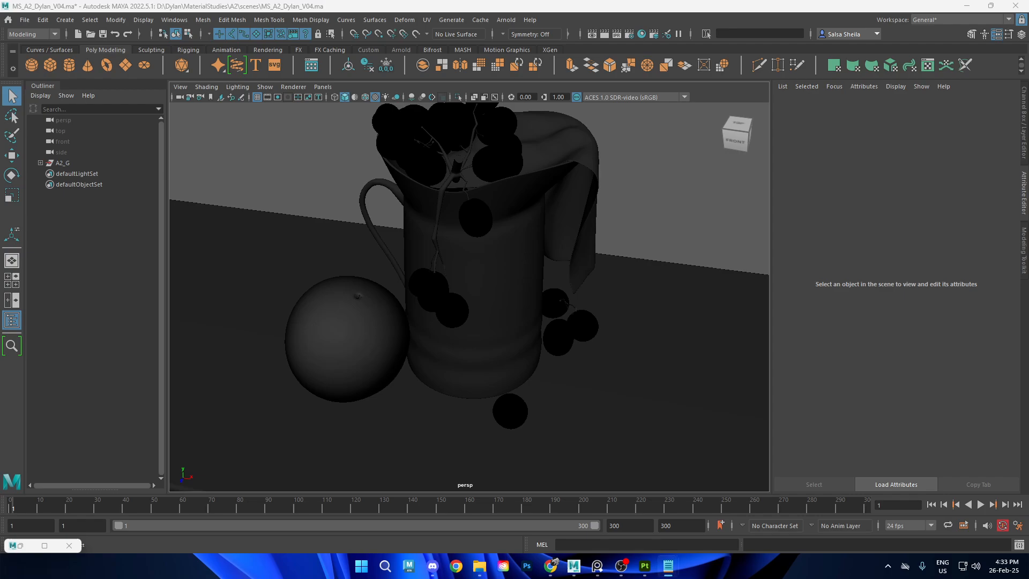
left_click_drag(471, 199, 496, 239, "alt")
right_click_drag(496, 239, 483, 200, "alt")
middle_click_drag(483, 201, 510, 232, "alt")
left_click_drag(510, 232, 519, 212, "alt")
right_click_drag(519, 211, 617, 161)
left_click_drag(615, 177, 602, 205, "alt")
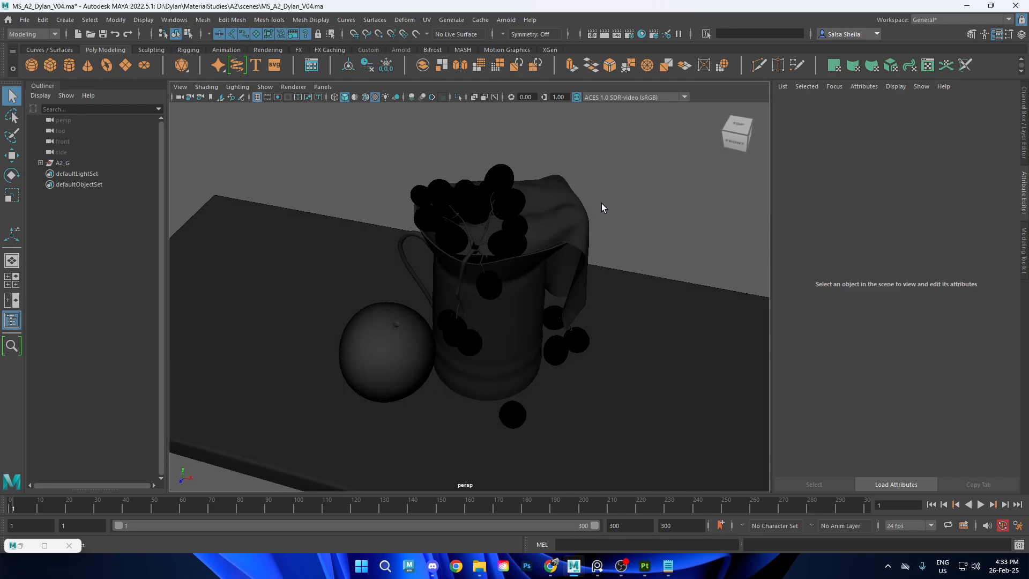
right_click_drag(601, 204, 611, 214, "alt")
middle_click_drag(611, 215, 579, 186, "alt")
left_click_drag(579, 186, 577, 192, "alt")
left_click(60, 162)
key("f")
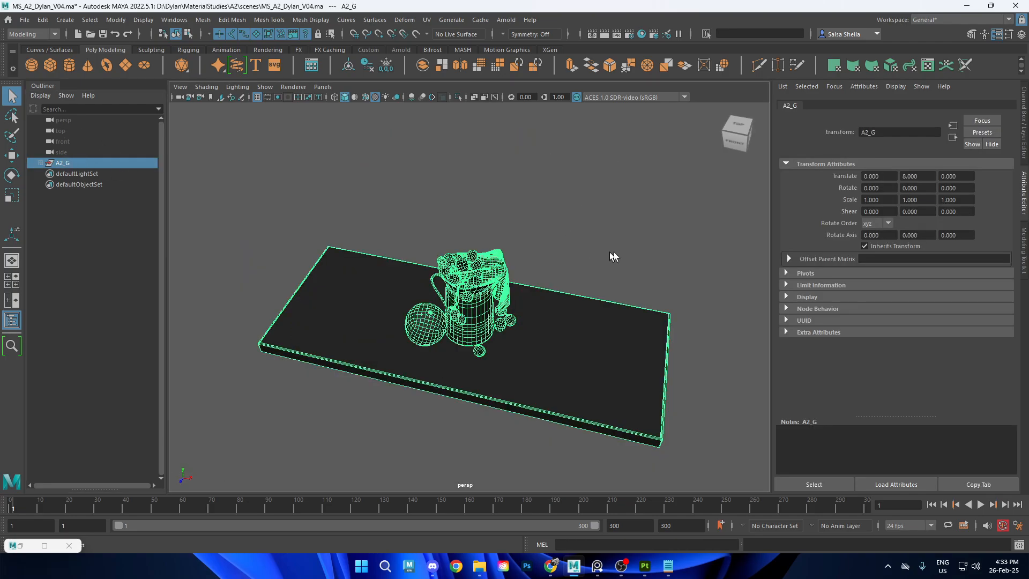
scroll(531, 247, "up", 10)
left_click_drag(553, 252, 525, 234, "alt")
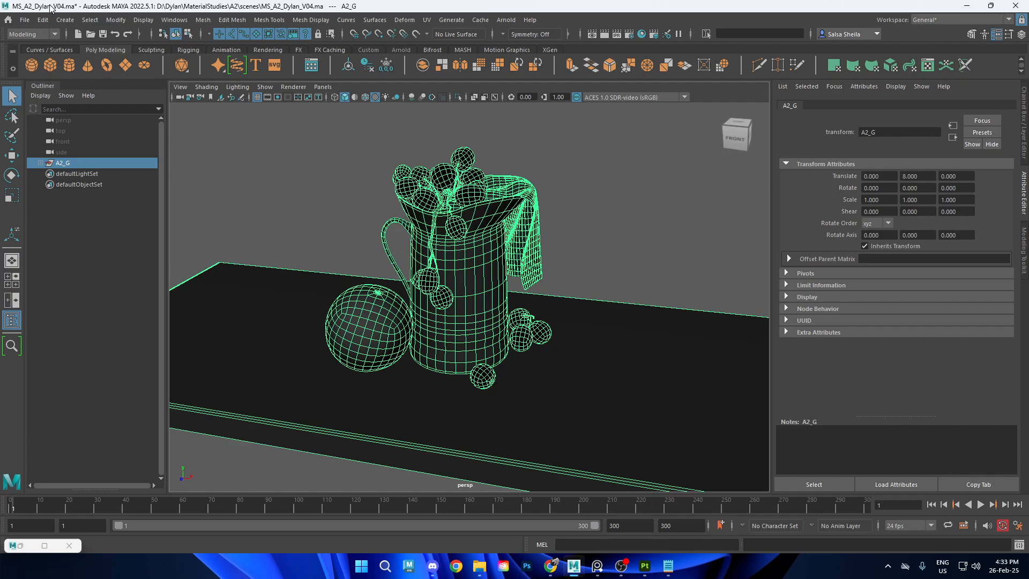
left_click(25, 20)
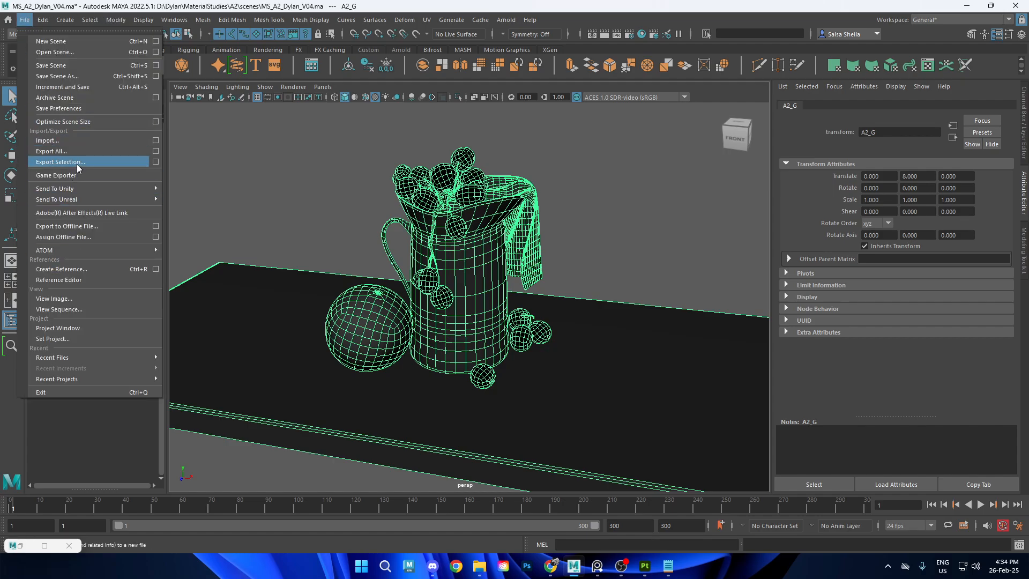
mouse_move(62, 25)
left_click(253, 157)
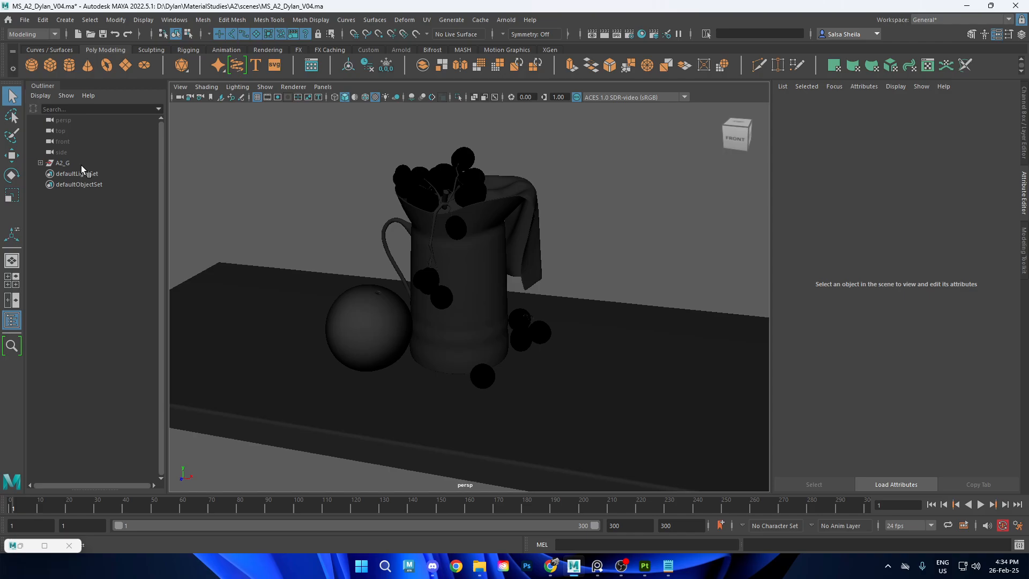
left_click(81, 165)
key("w")
left_click_drag(567, 234, 555, 252, "alt")
left_click(24, 19)
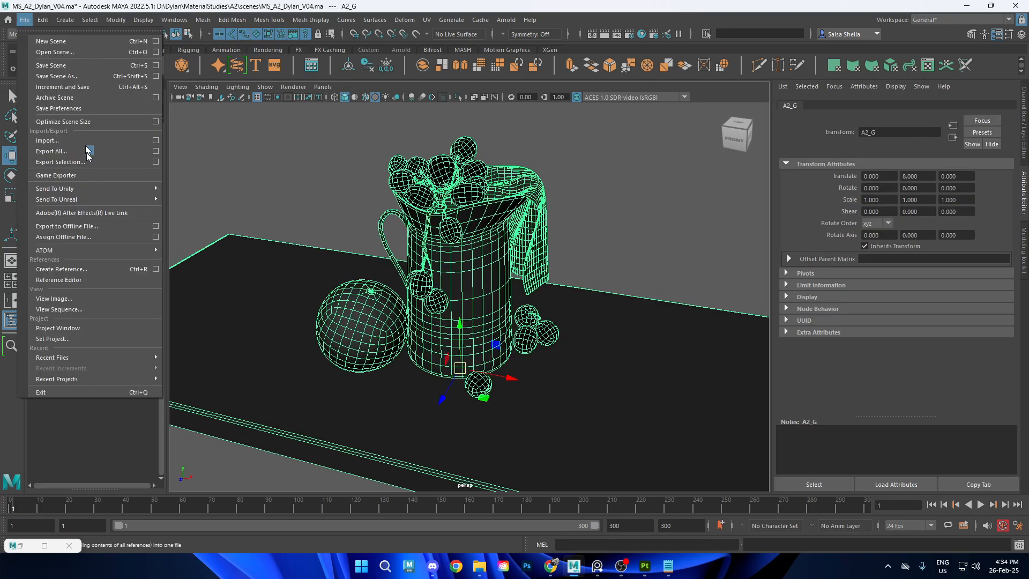
left_click(59, 157)
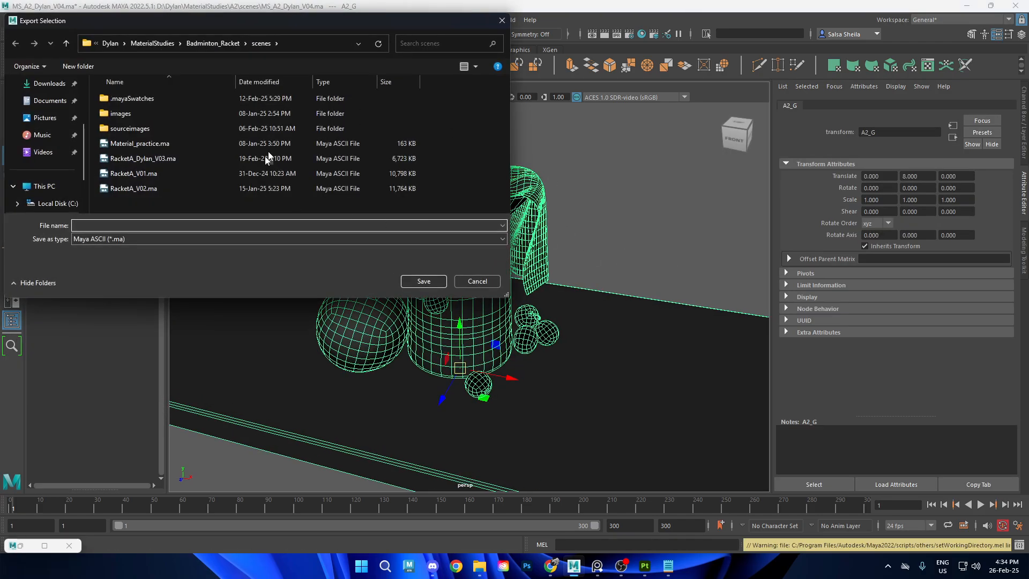
left_click(137, 239)
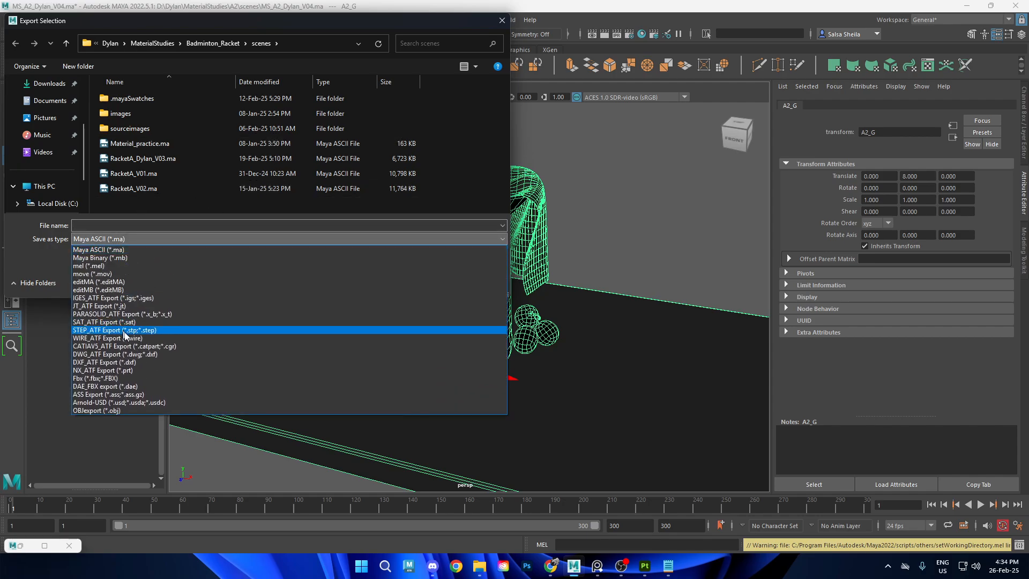
left_click(102, 378)
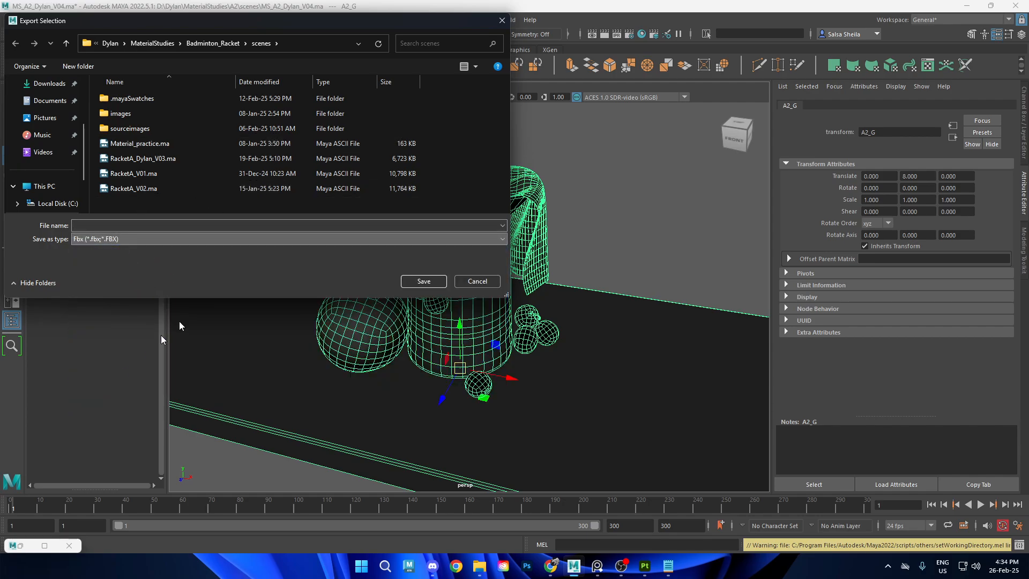
left_click(502, 21)
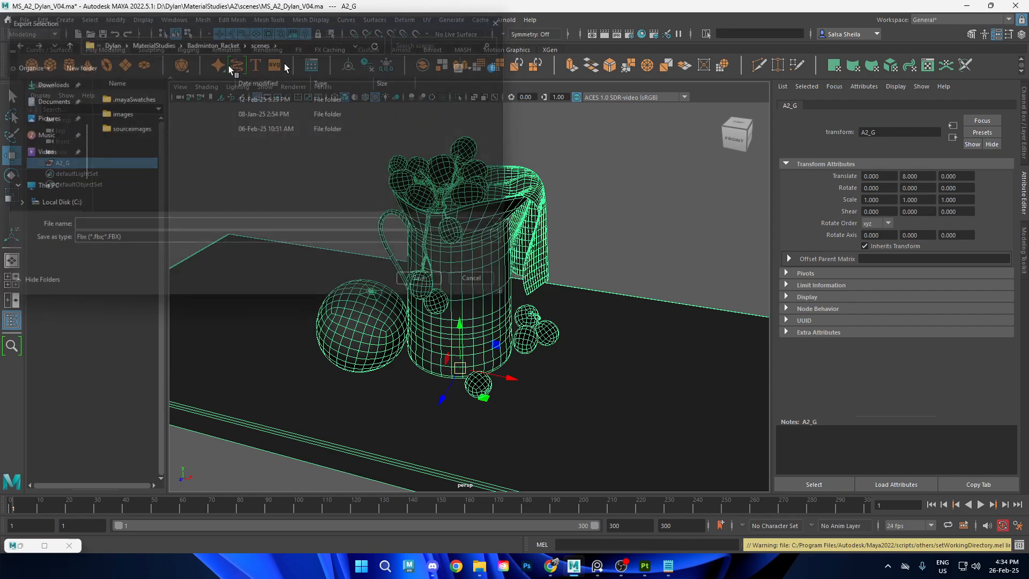
Step: Start exporting the selected A2_G group and set the file type to Fbx
left_click(25, 20)
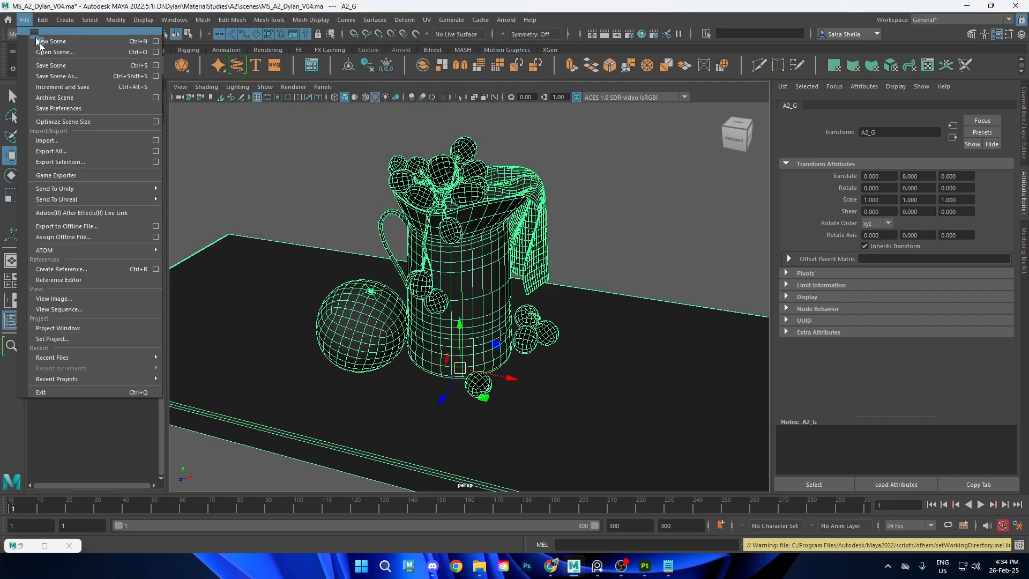
left_click(112, 164)
left_click_drag(405, 25, 599, 133)
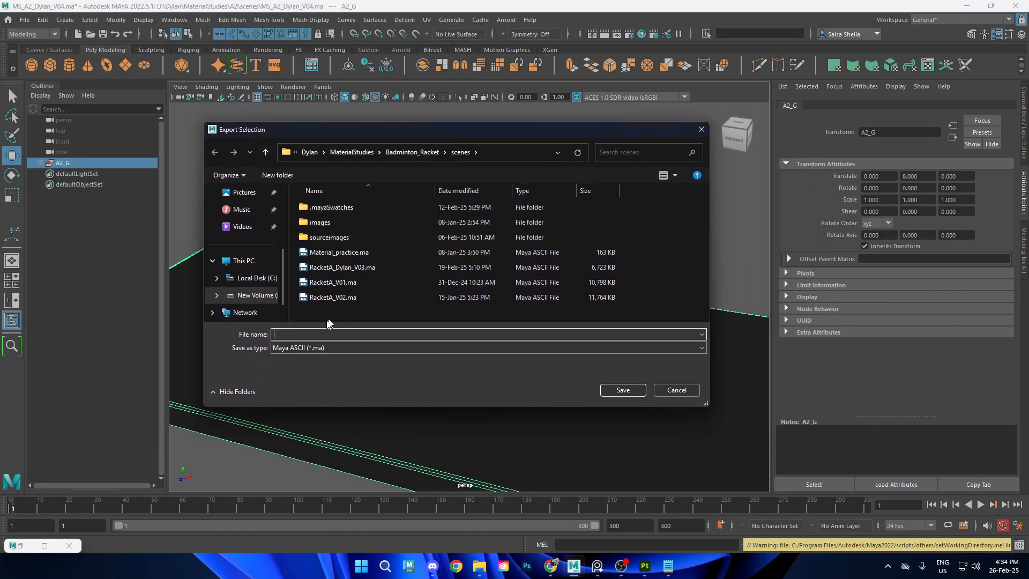
left_click(317, 348)
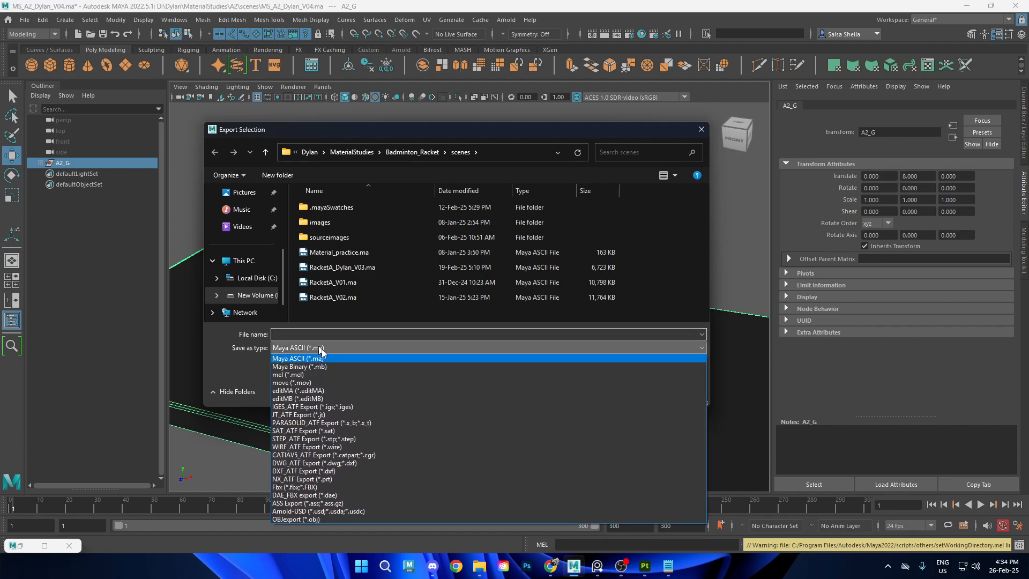
left_click(319, 489)
left_click(336, 334)
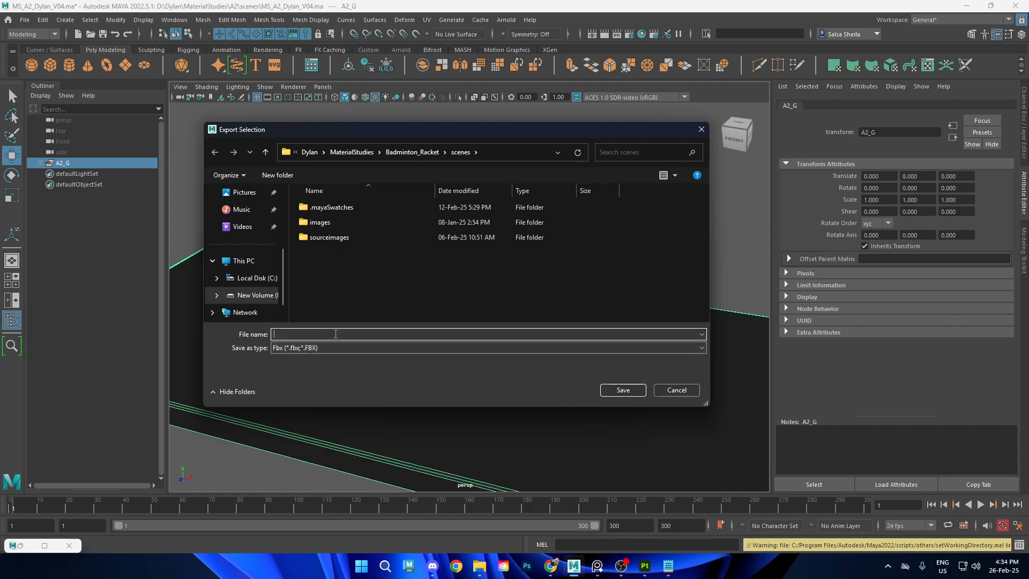
Step: Create a new folder named assets inside Badminton_Racket and open it as the export location
left_click(413, 152)
right_click(375, 267)
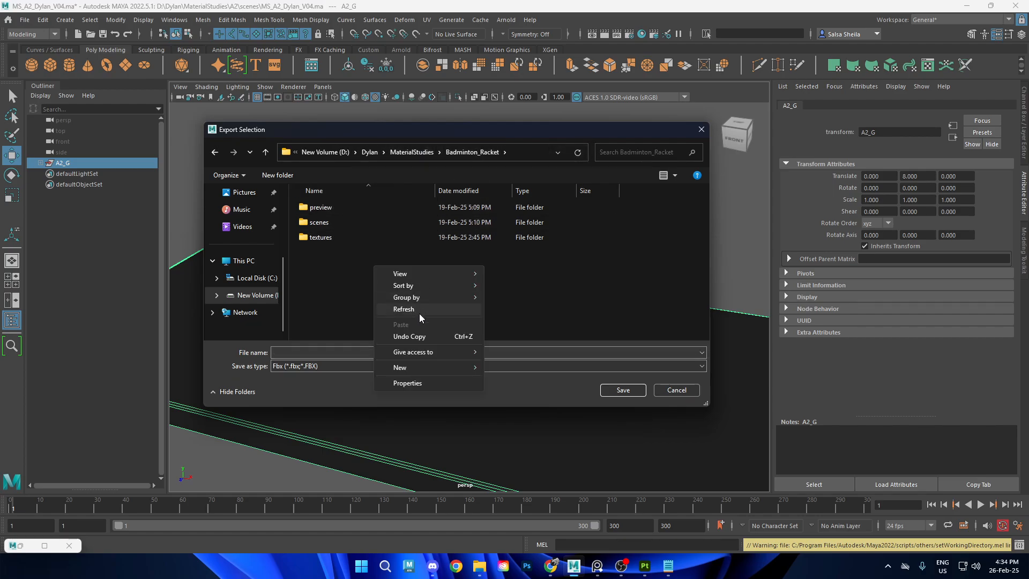
mouse_move(426, 362)
left_click(543, 367)
type("as")
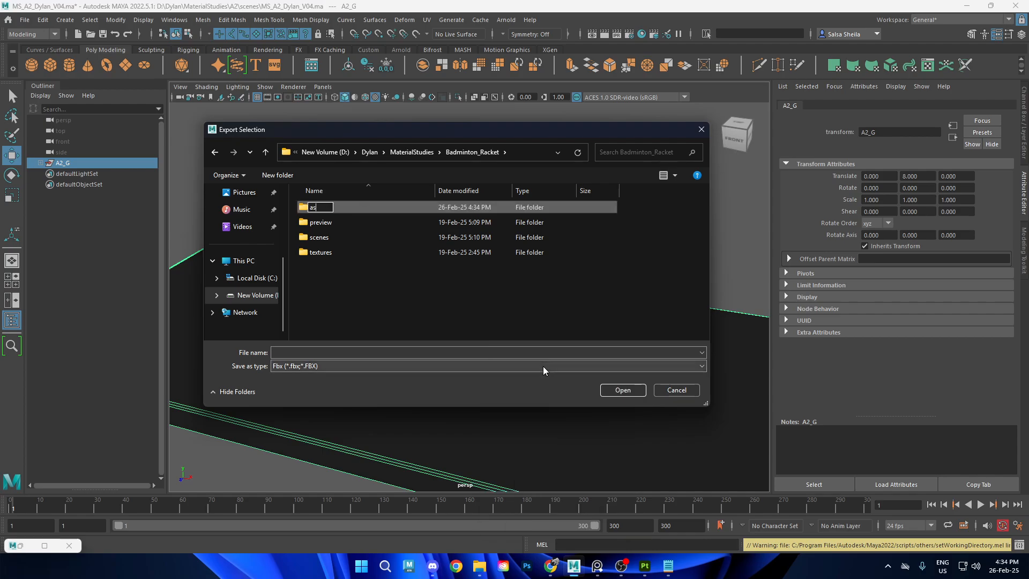
type("sets")
key("Return")
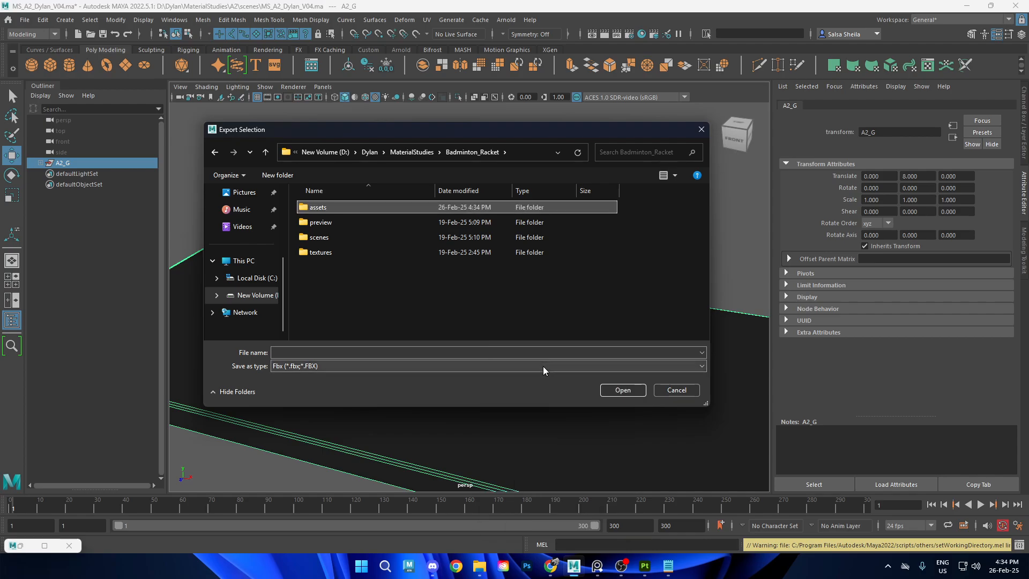
double_click(317, 209)
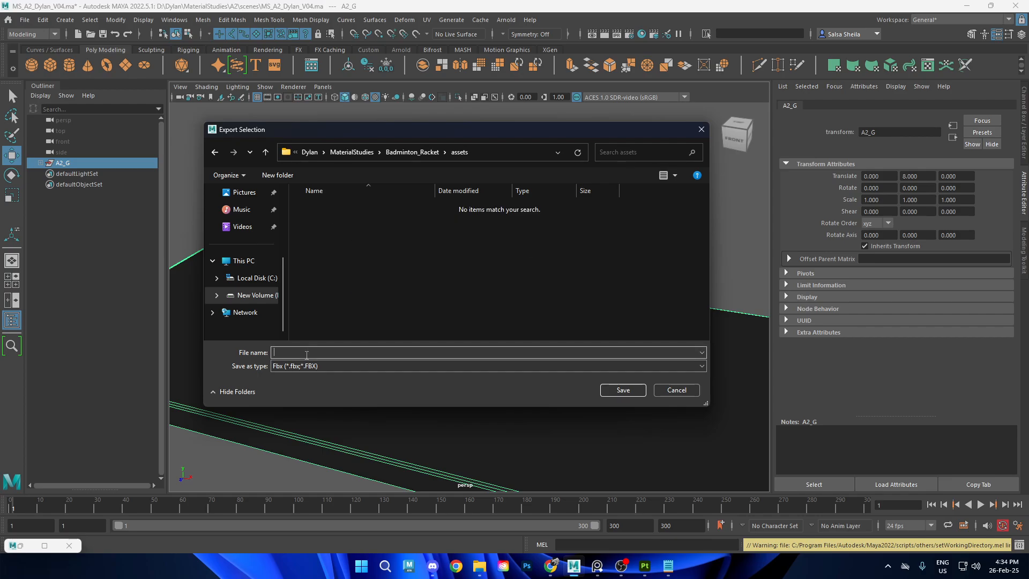
Step: Name the export file A2 and proceed to the FBX export options
left_click(276, 352)
type("A2")
key("Return")
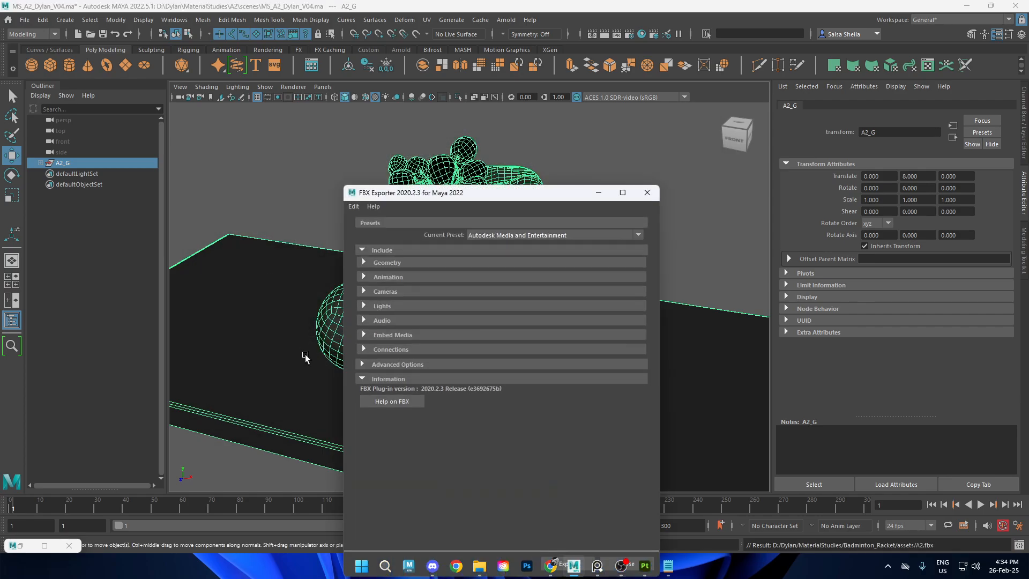
Step: Enable Smoothing Groups and turn off Smooth Mesh in the FBX geometry options, and export the group
left_click_drag(467, 201, 475, 129)
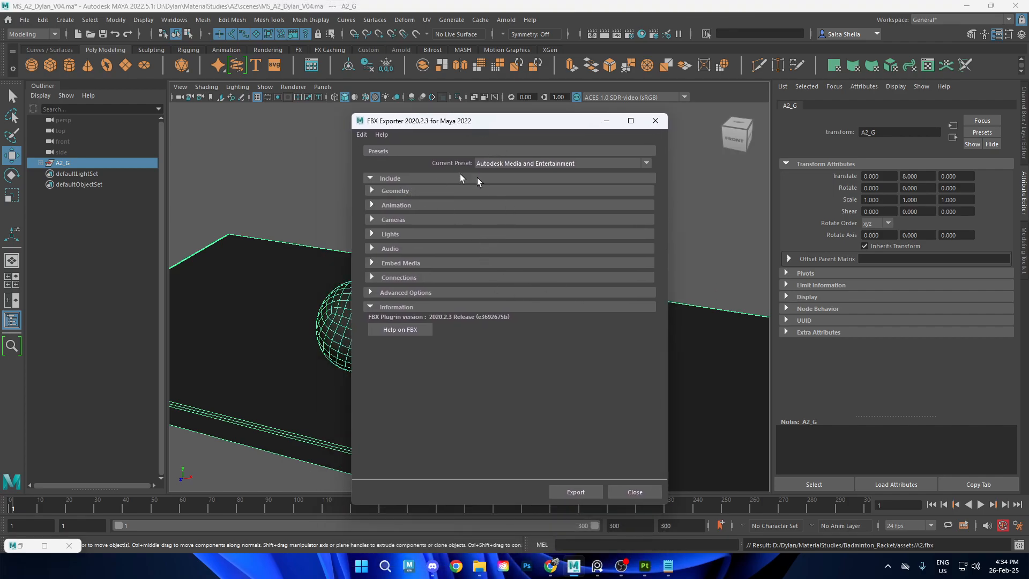
left_click_drag(461, 122, 640, 116)
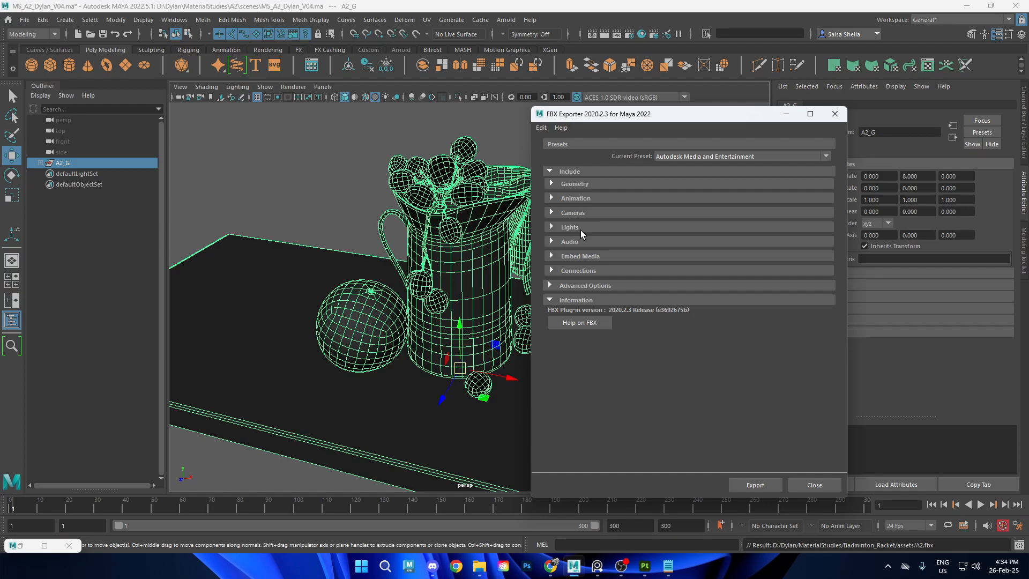
left_click(583, 186)
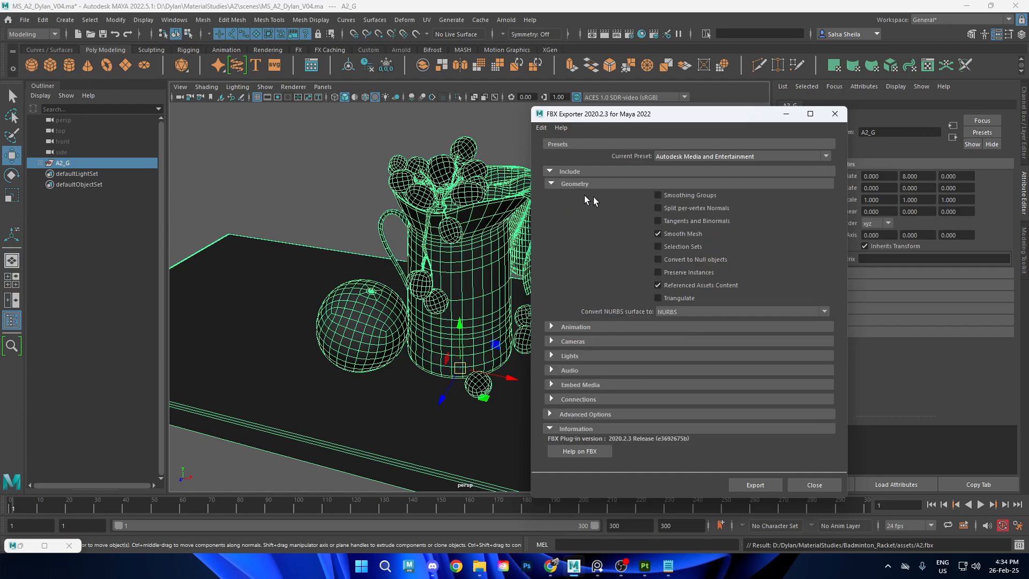
left_click(693, 195)
left_click(688, 236)
left_click(755, 485)
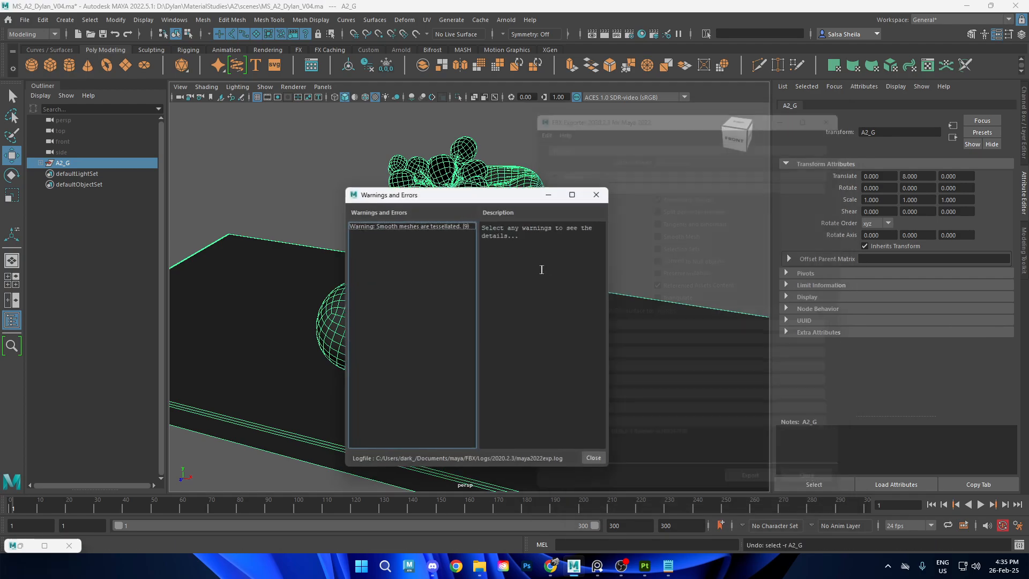
left_click_drag(512, 194, 523, 159)
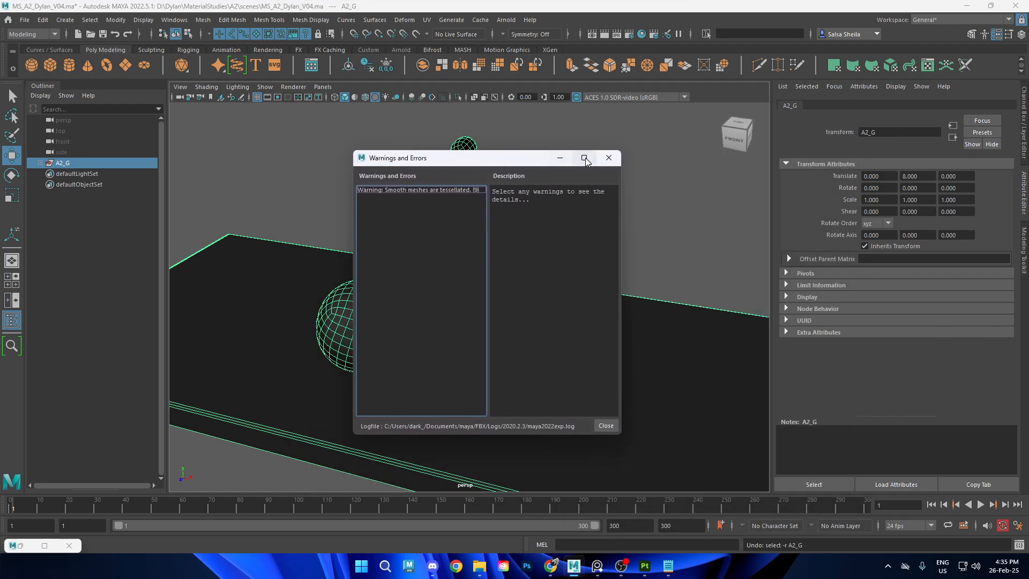
Step: Close the Warnings and Errors report of the FBX export
left_click(606, 159)
mouse_move(639, 272)
right_mouse_down("alt")
mouse_move(581, 248)
mouse_move(644, 274)
right_mouse_up("alt")
left_click_drag(644, 273, 652, 290, "alt")
right_click_drag(652, 290, 656, 291, "alt")
Step: In Substance 3D Painter, start a new project with the PBR - Metallic Roughness Alpha-blend template and open its mesh file selection
left_click(645, 566)
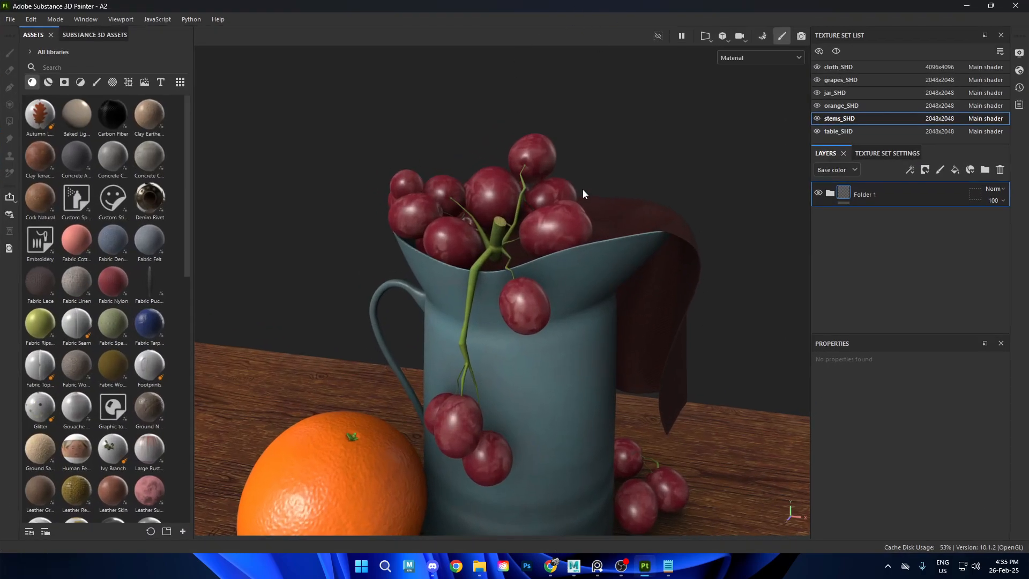
scroll(584, 188, "down", 5)
left_click_drag(601, 236, 589, 223, "alt")
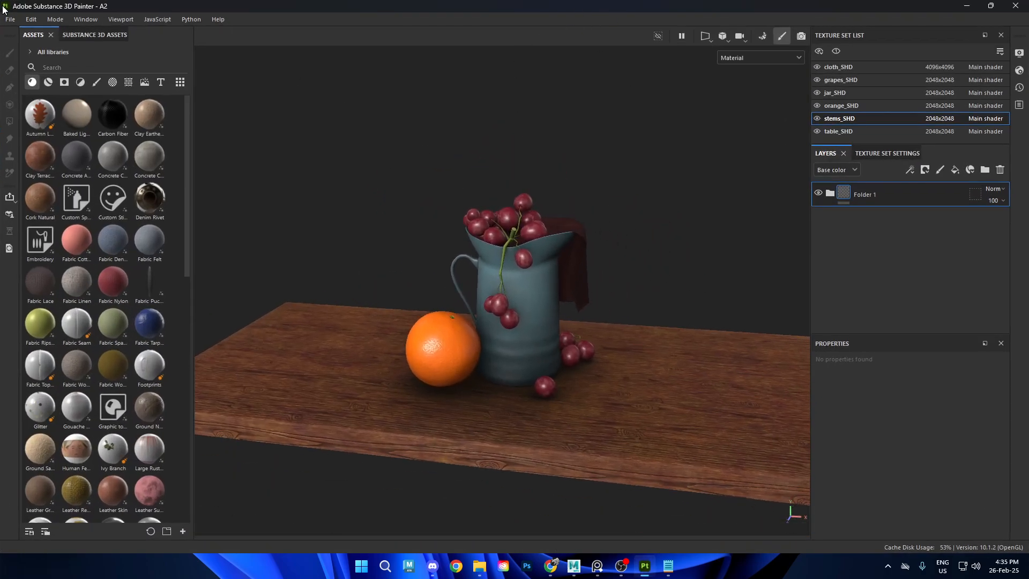
left_click(10, 18)
left_click(49, 34)
left_click(489, 140)
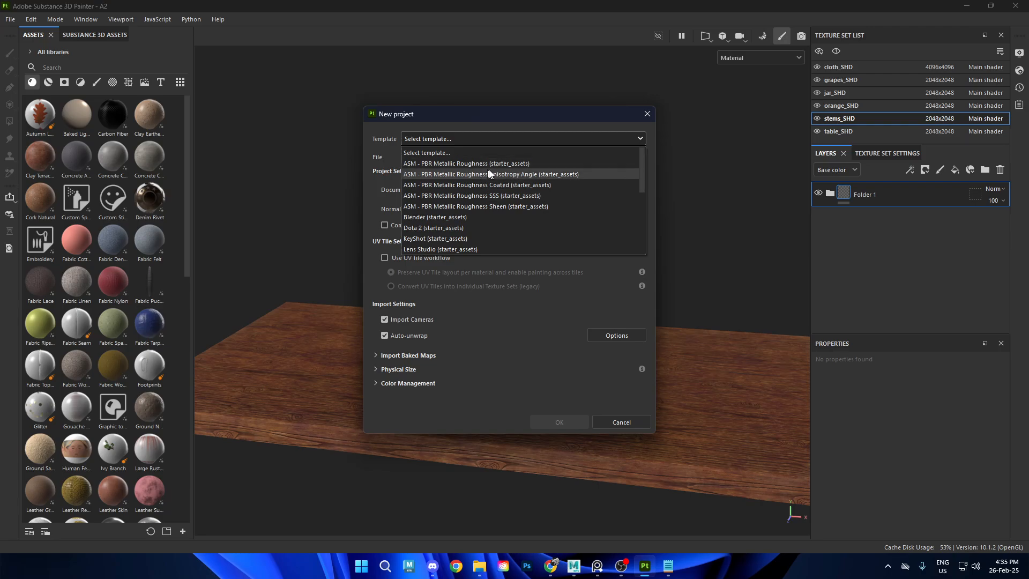
scroll(489, 173, "down", 4)
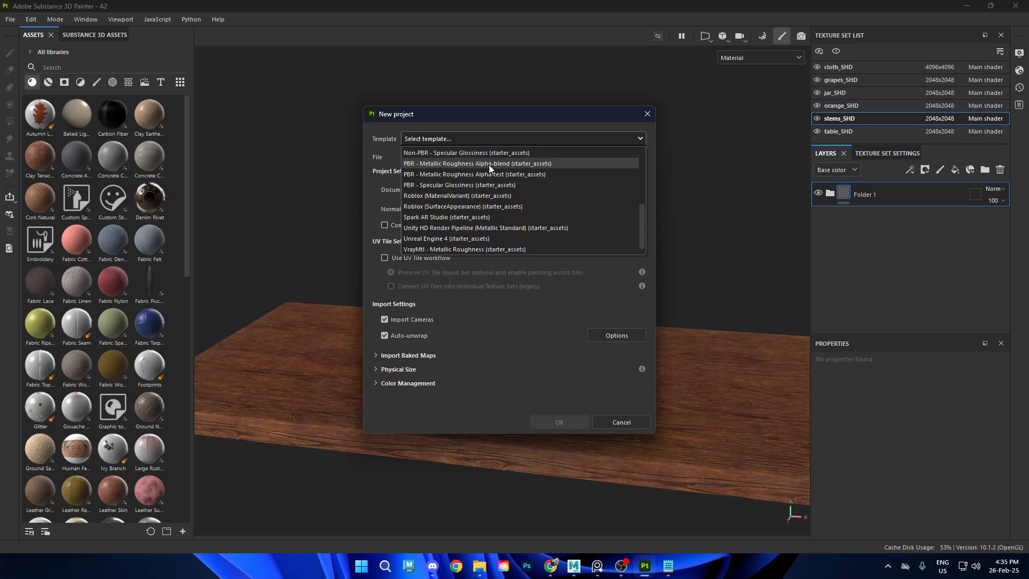
left_click(516, 164)
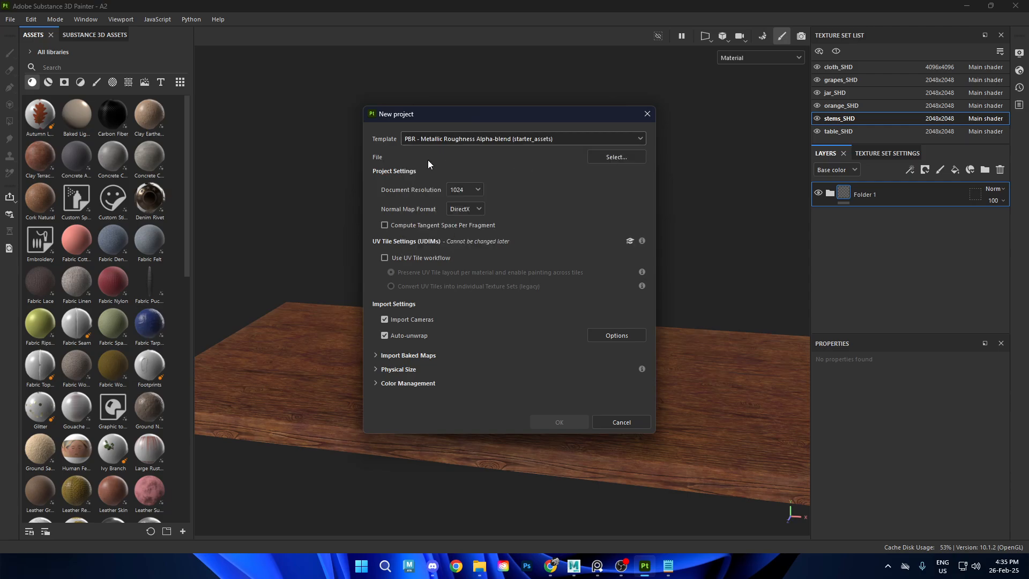
left_click(622, 159)
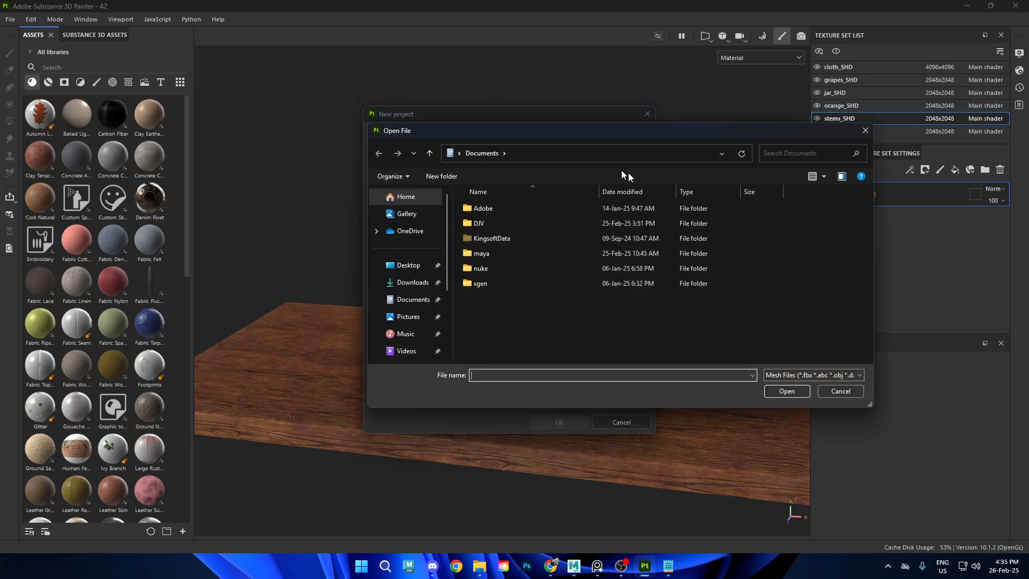
scroll(429, 299, "down", 2)
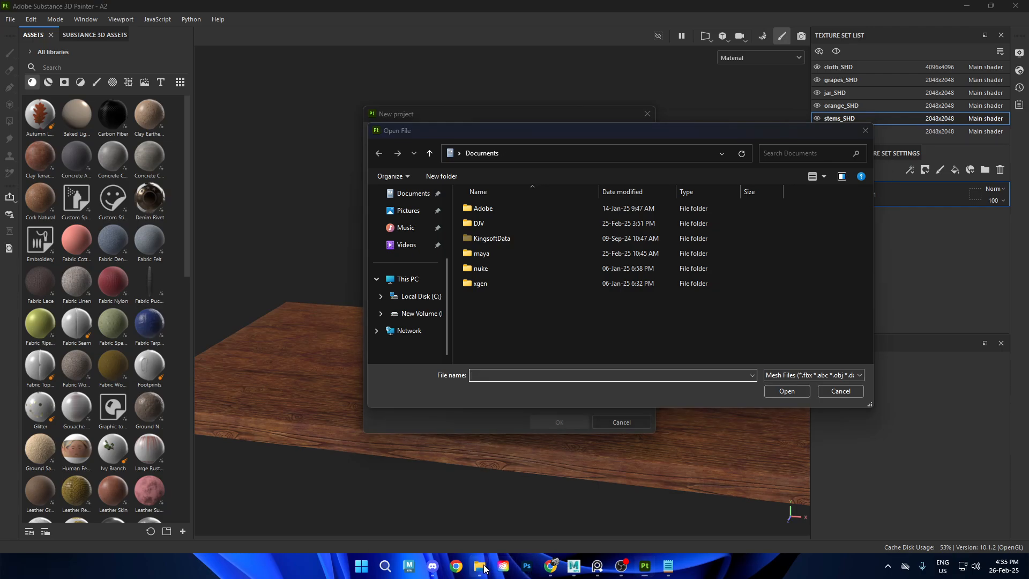
Step: Look through the MaterialStudies project folders in File Explorer for the location of the exported mesh, and minimize the window
mouse_move(479, 566)
left_click(452, 500)
left_click(14, 30)
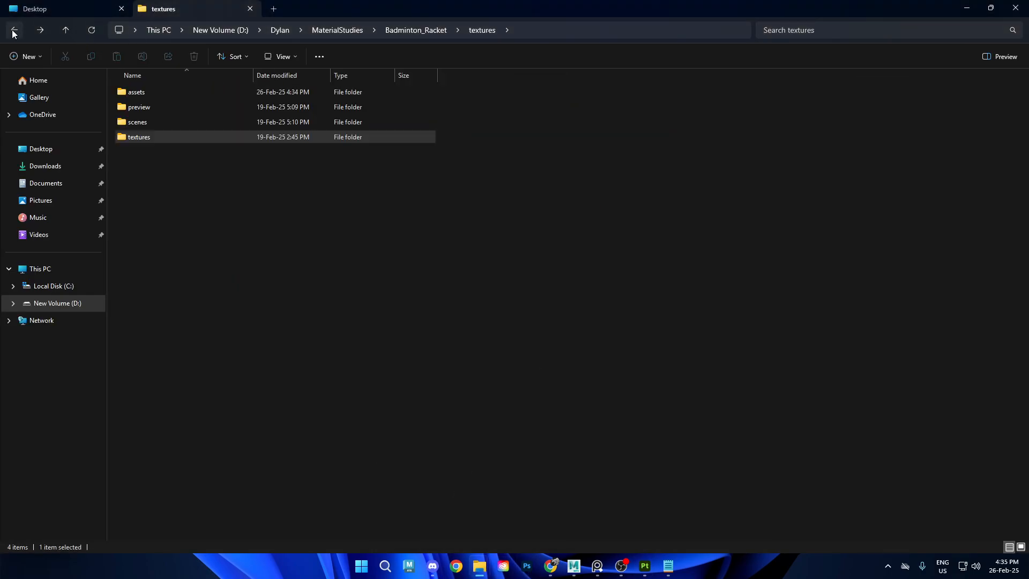
left_click(14, 30)
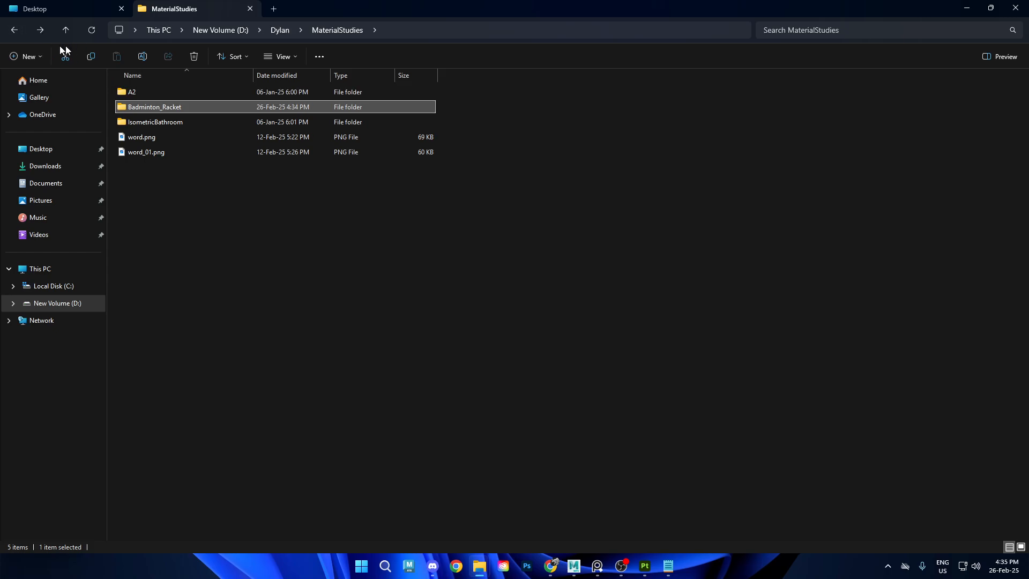
left_click(14, 30)
left_click(14, 30)
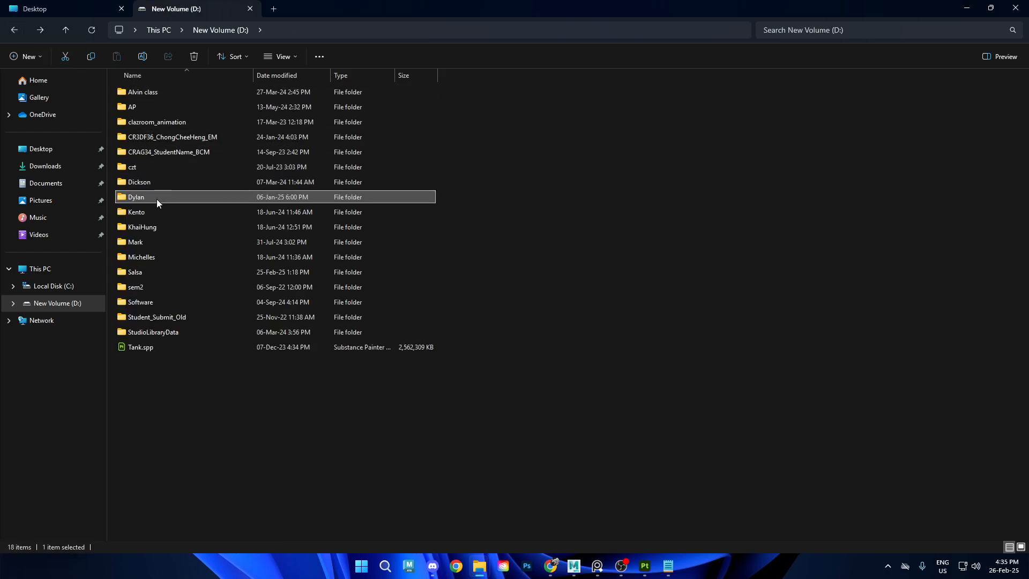
double_click(157, 198)
double_click(155, 122)
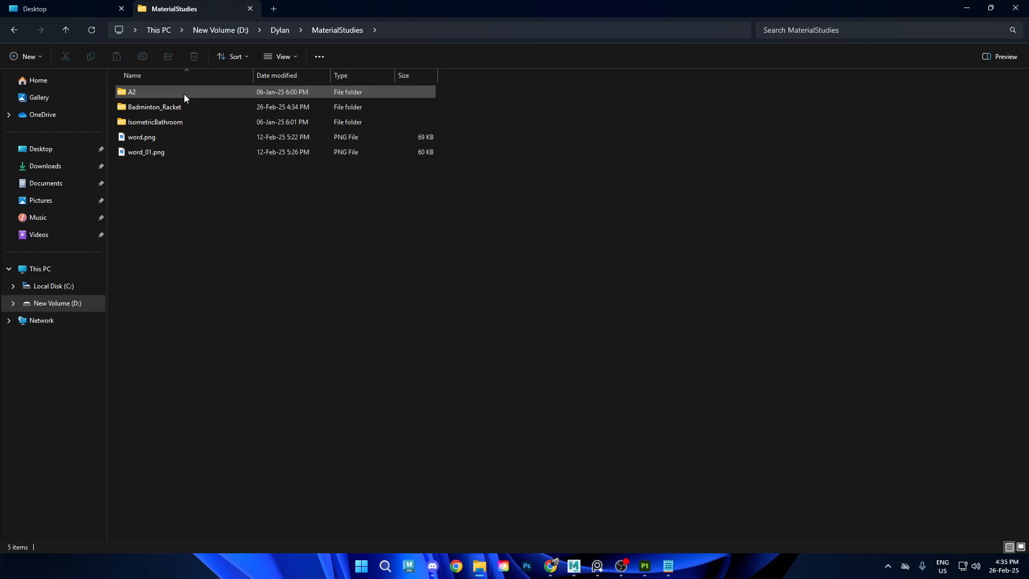
double_click(184, 94)
left_click(14, 31)
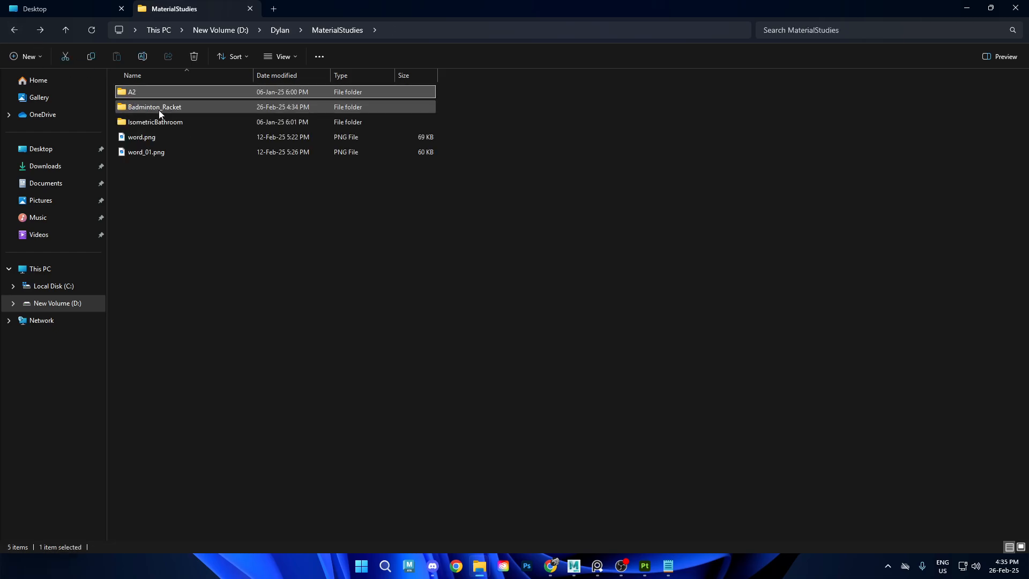
double_click(158, 111)
left_click(15, 31)
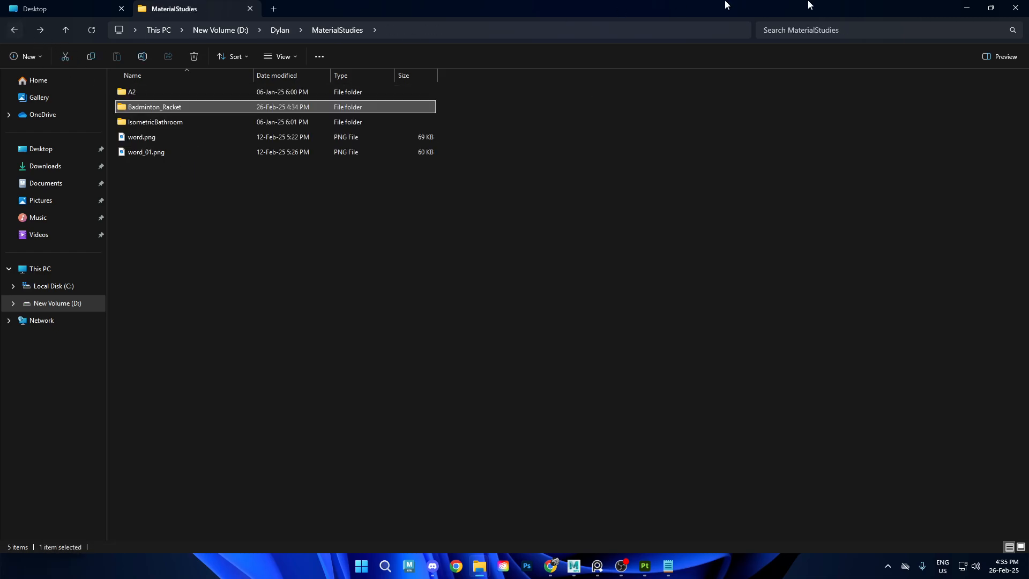
left_click(966, 8)
mouse_move(671, 566)
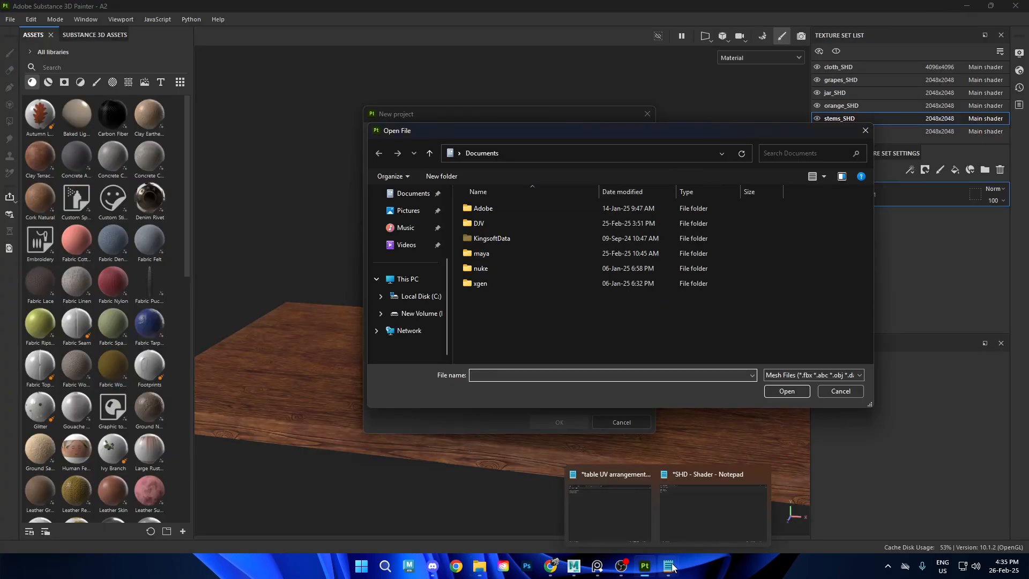
Step: Switch to Maya and copy the path of the assets folder from the export file browser, leaving without exporting
left_click(574, 567)
left_click(24, 20)
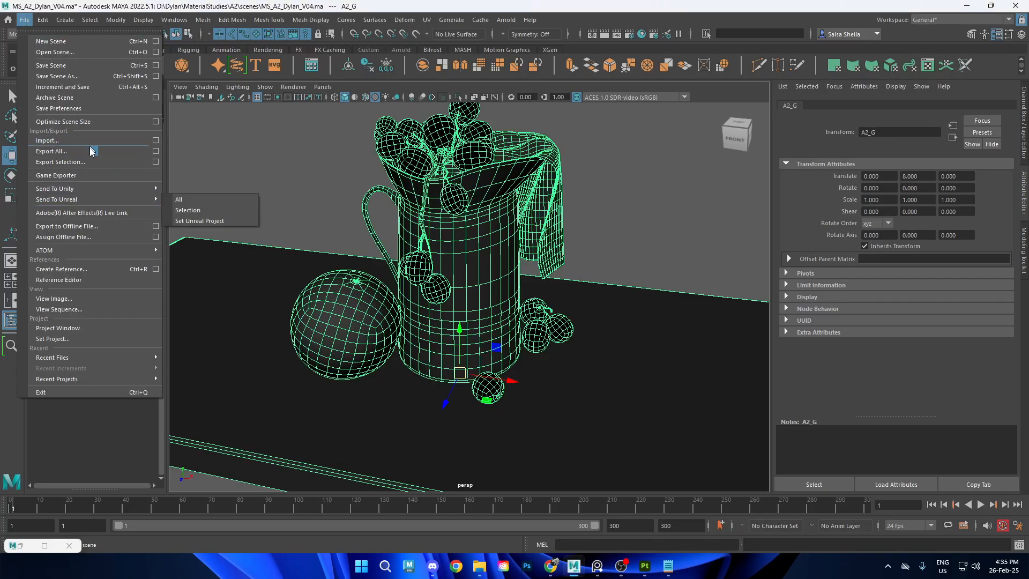
left_click(54, 151)
left_click(515, 152)
key("ctrl+c")
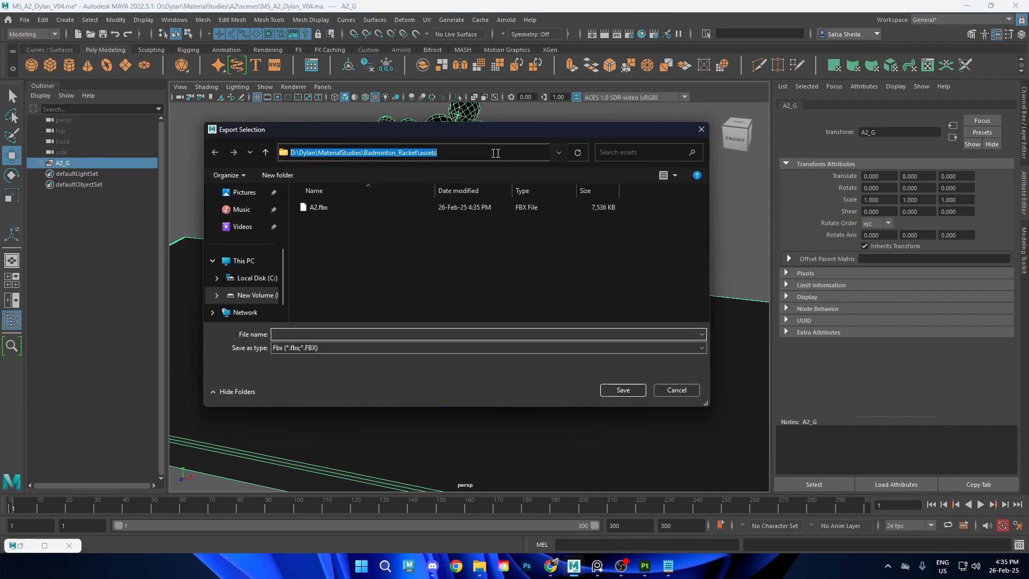
left_click(701, 130)
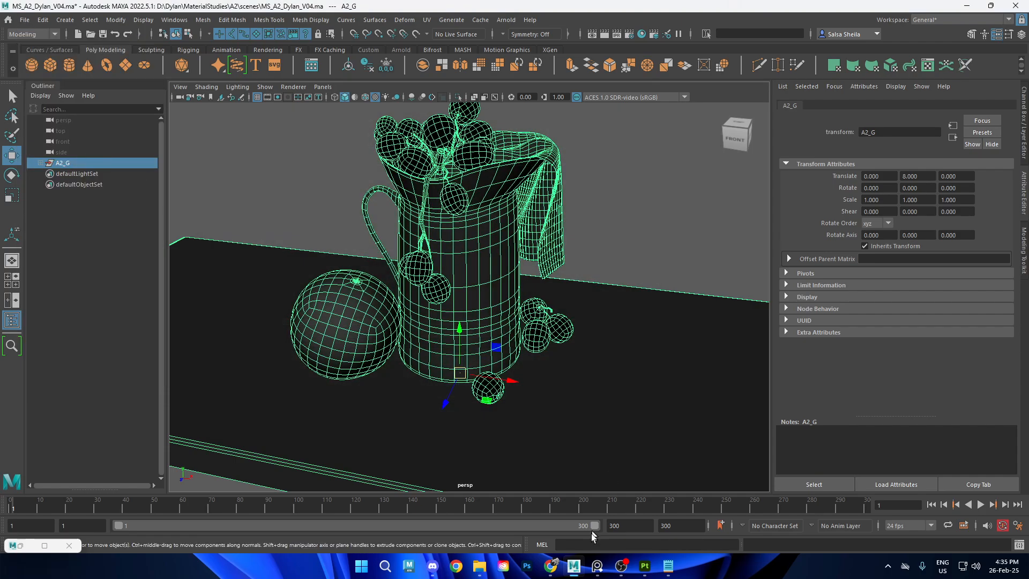
Step: Return to Substance 3D Painter, go to the copied assets folder path and load A2.fbx as the project mesh
left_click(645, 567)
left_click(542, 149)
key("ctrl+v")
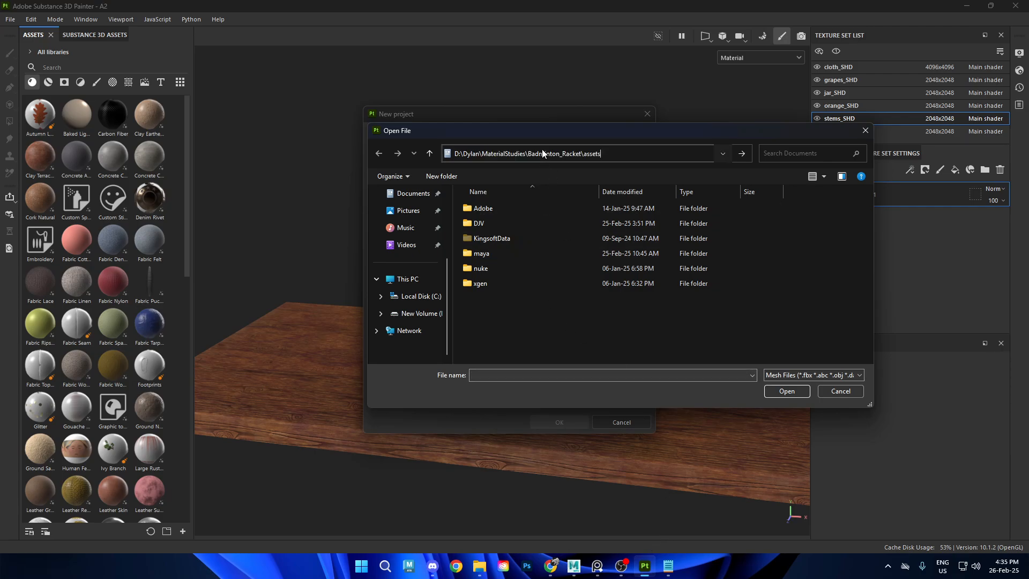
key("Return")
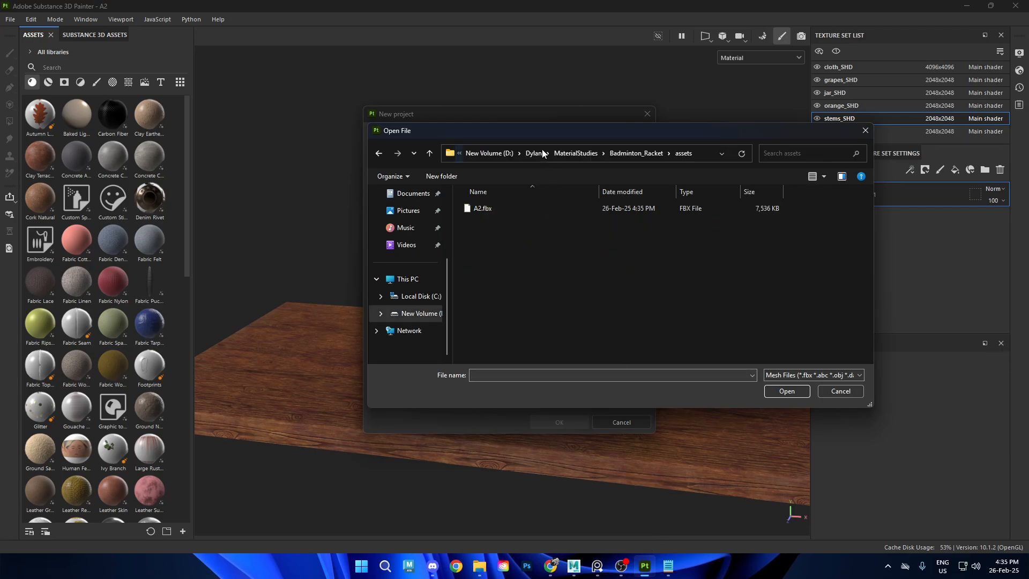
left_click(533, 209)
left_click(784, 392)
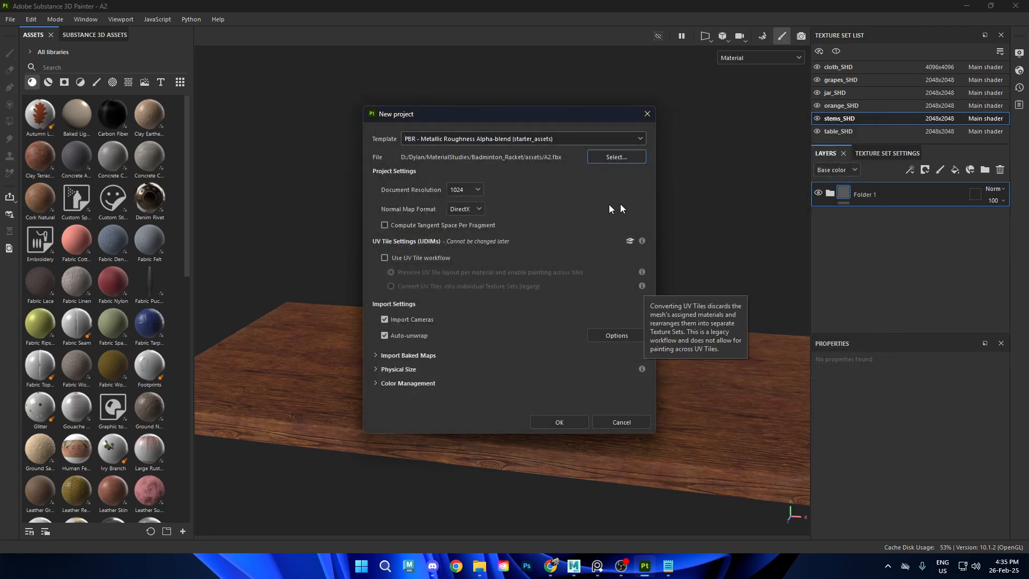
Step: Set the new project's document resolution to 2048 and its normal map format to OpenGL
left_click(460, 190)
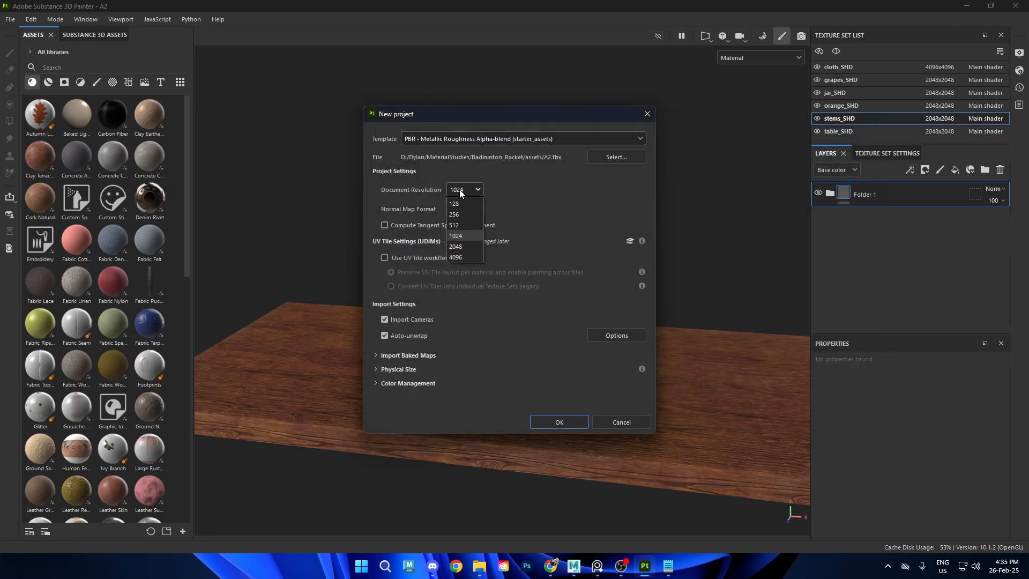
left_click(467, 247)
left_click(465, 233)
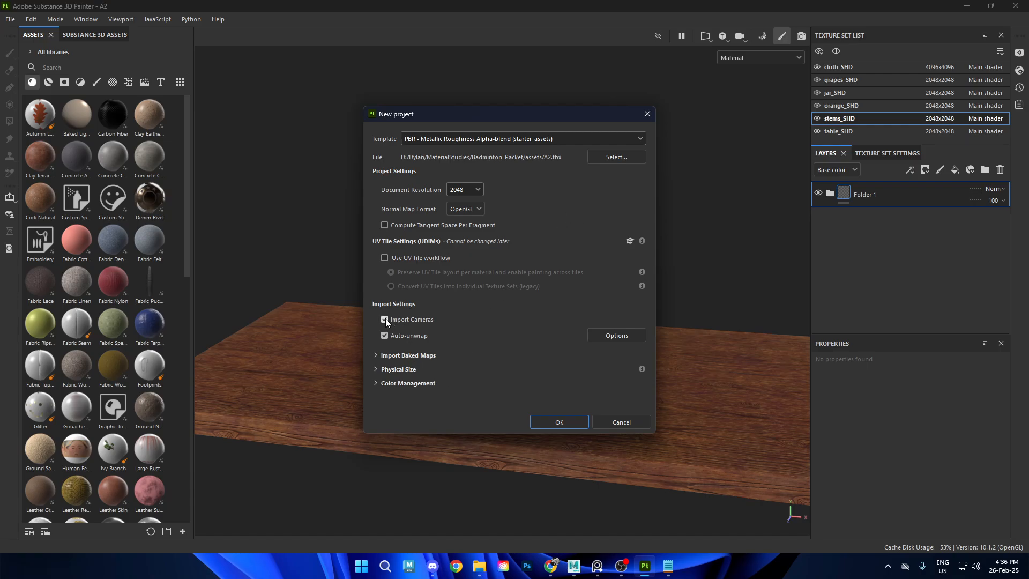
Step: Turn off Auto-unwrap and create the project, discarding the changes in the previously open project
left_click(385, 336)
left_click(560, 422)
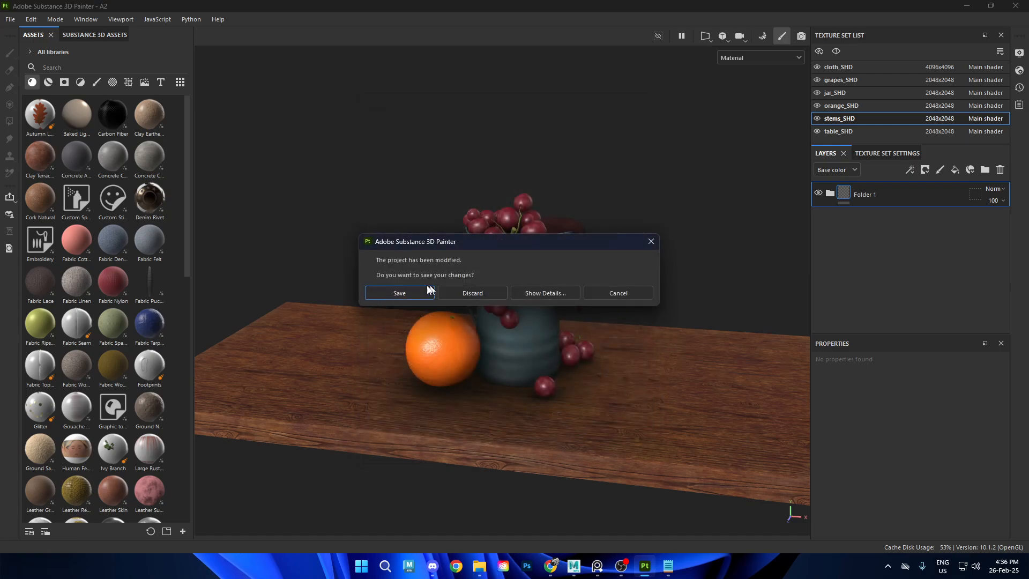
left_click(472, 292)
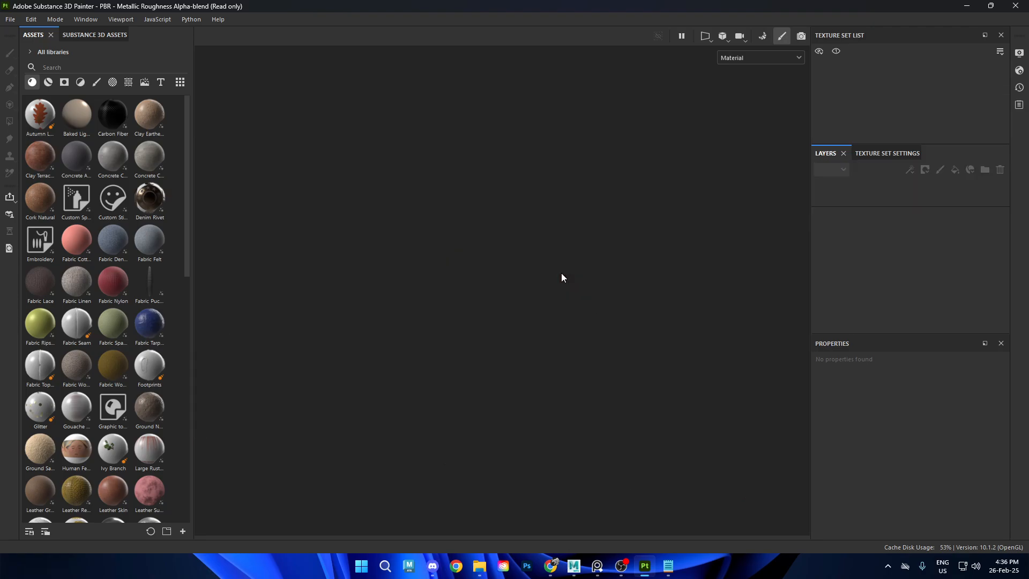
Step: Examine the imported still-life model from several angles and its texture set list
scroll(562, 272, "up", 2)
mouse_move(562, 272)
left_mouse_down("alt")
mouse_move(564, 325)
mouse_move(558, 288)
left_mouse_up("alt")
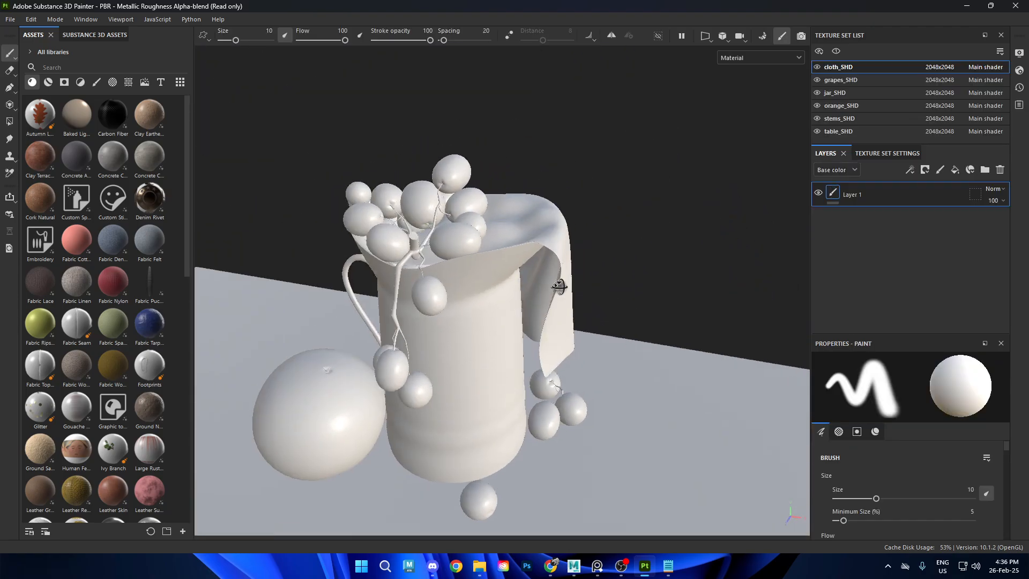
scroll(558, 288, "down", 5)
scroll(668, 299, "up", 2)
middle_click_drag(635, 294, 654, 313, "alt")
scroll(709, 313, "up", 2)
scroll(708, 321, "up", 2)
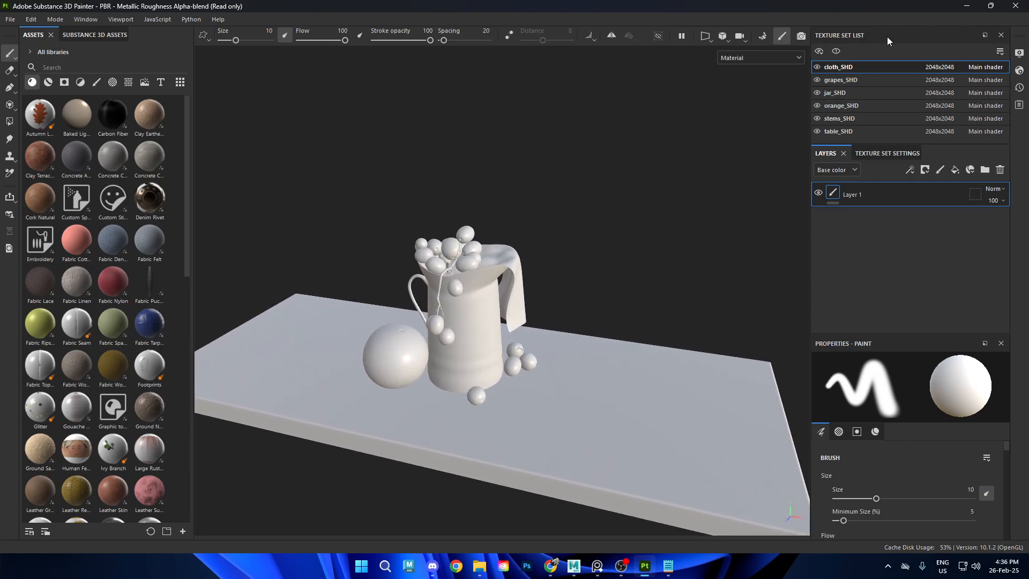
left_click_drag(596, 245, 620, 253, "alt")
scroll(620, 253, "up", 2)
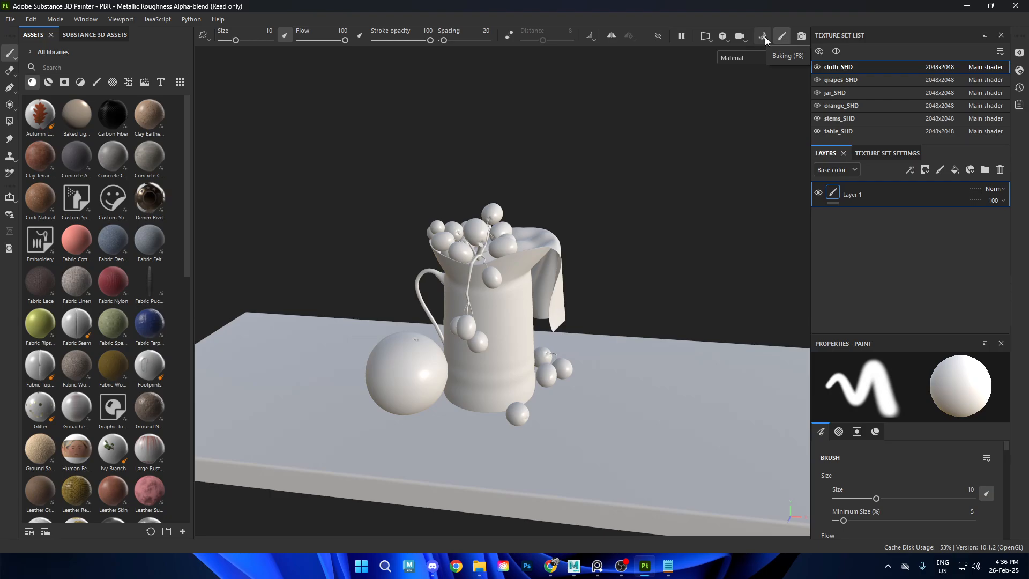
Step: Switch to baking mode and set the mesh map output size to 2048
left_click(764, 36)
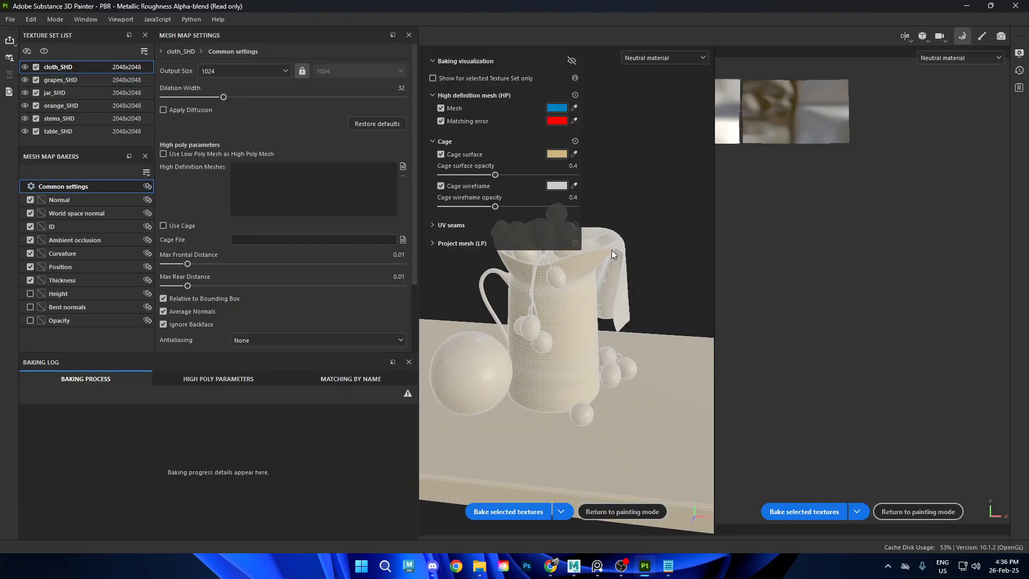
scroll(596, 273, "down", 2)
middle_click_drag(596, 272, 628, 282, "alt")
scroll(629, 282, "up", 2)
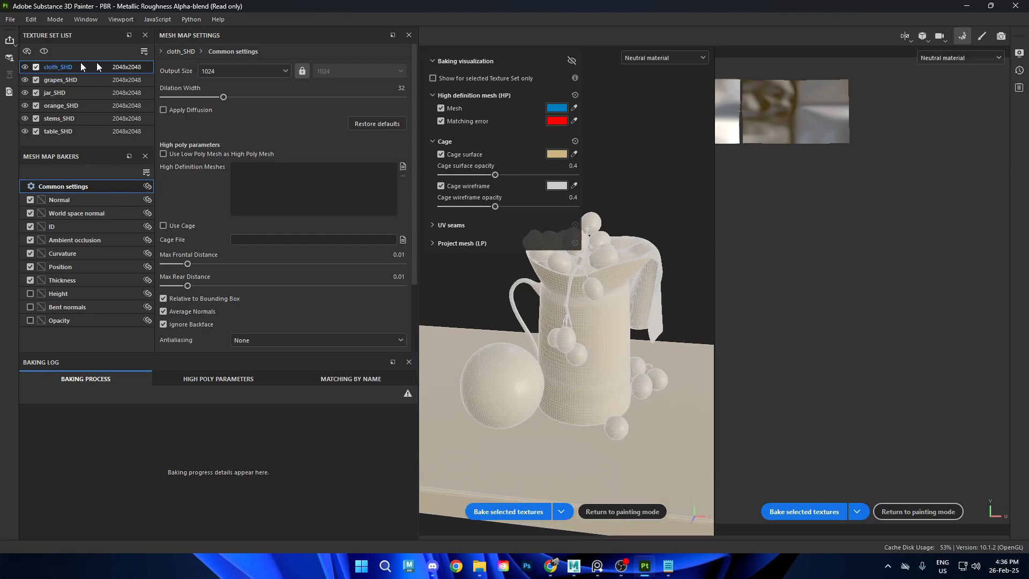
left_click(233, 72)
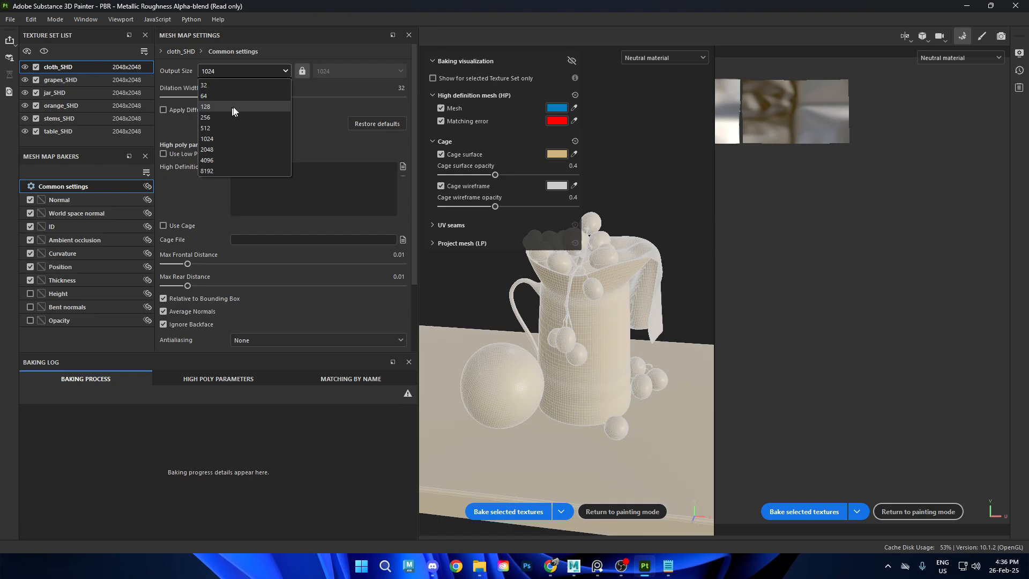
left_click(217, 150)
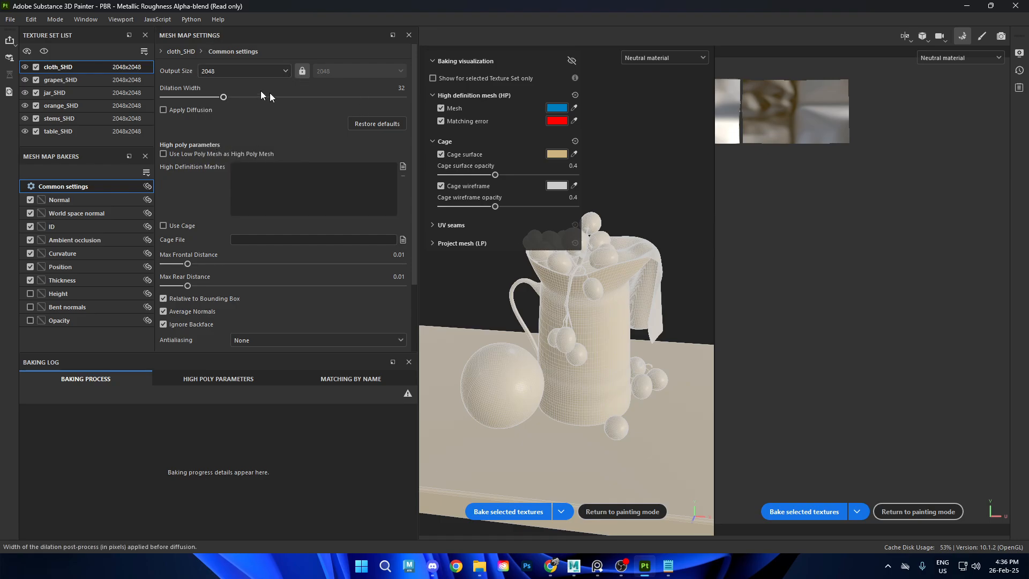
Step: Set the bake's dilation width to 10 and enable using the low poly mesh as the high poly mesh
left_click(394, 87)
type("10")
key("Return")
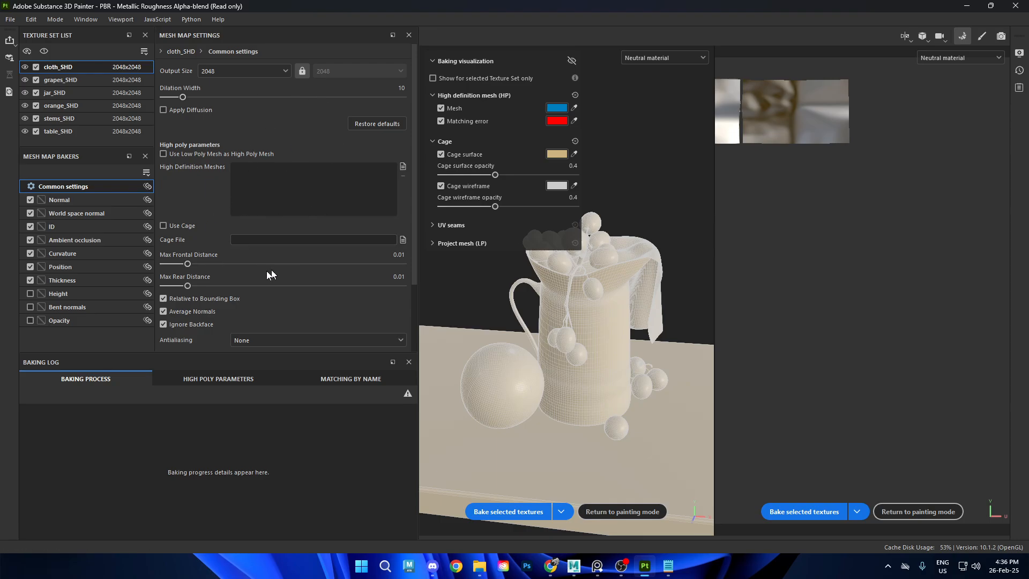
scroll(263, 268, "down", 3)
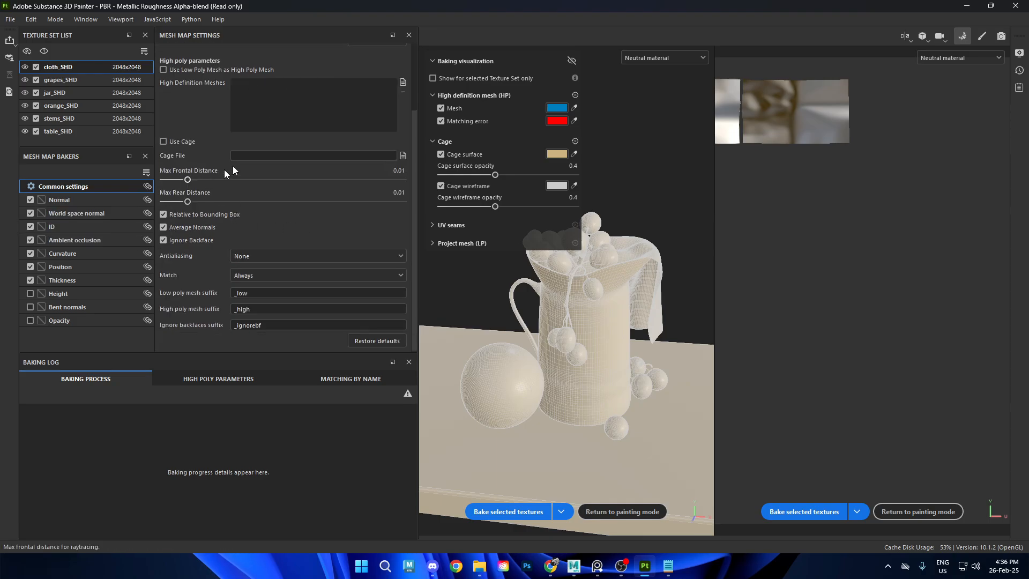
scroll(259, 182, "up", 3)
left_click(210, 154)
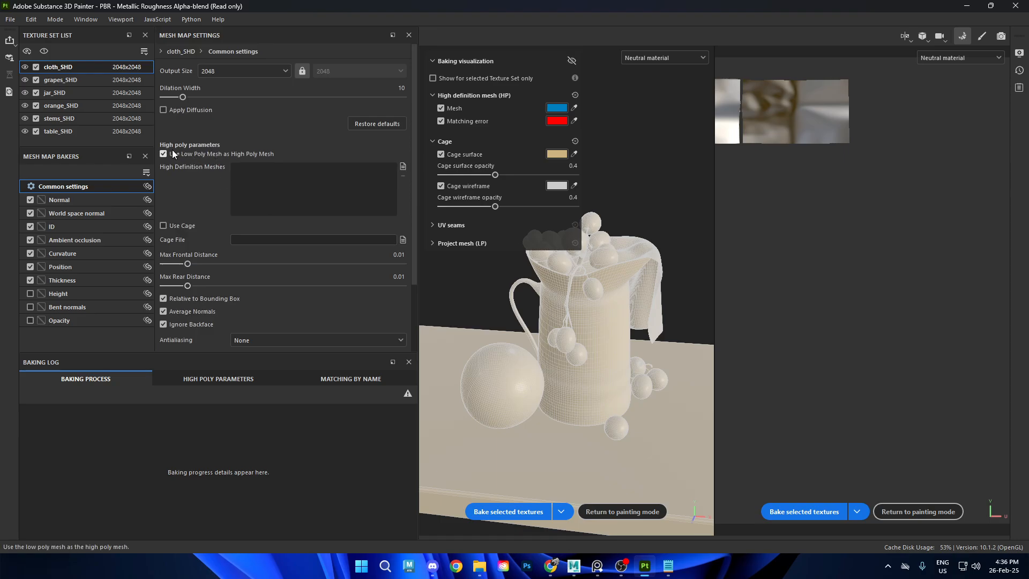
scroll(283, 167, "down", 3)
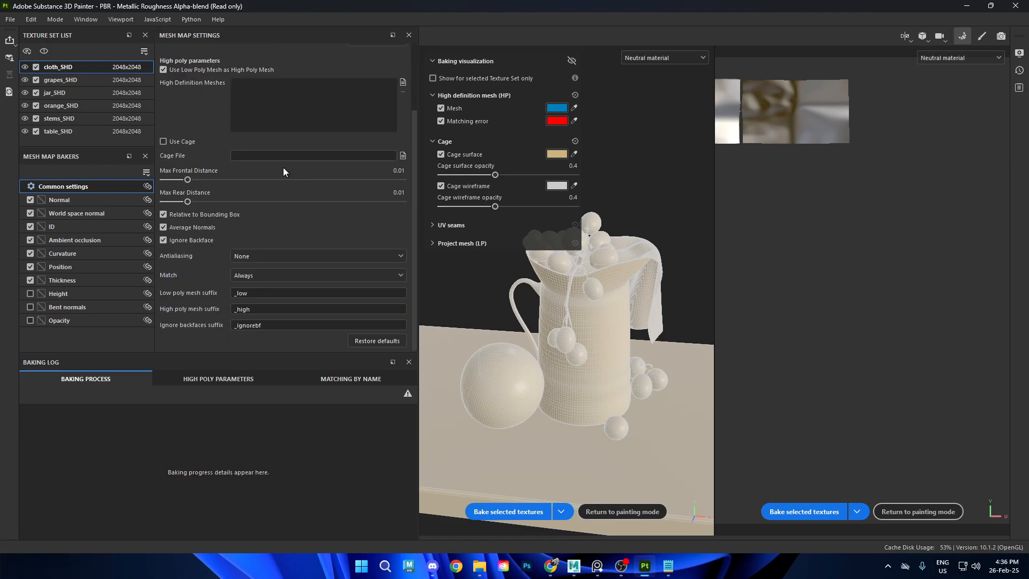
Step: Set Ignore Backface to Always in the ambient occlusion baker, after checking the normal, world space normal and ID bakers
left_click(80, 199)
left_click(67, 213)
left_click(59, 226)
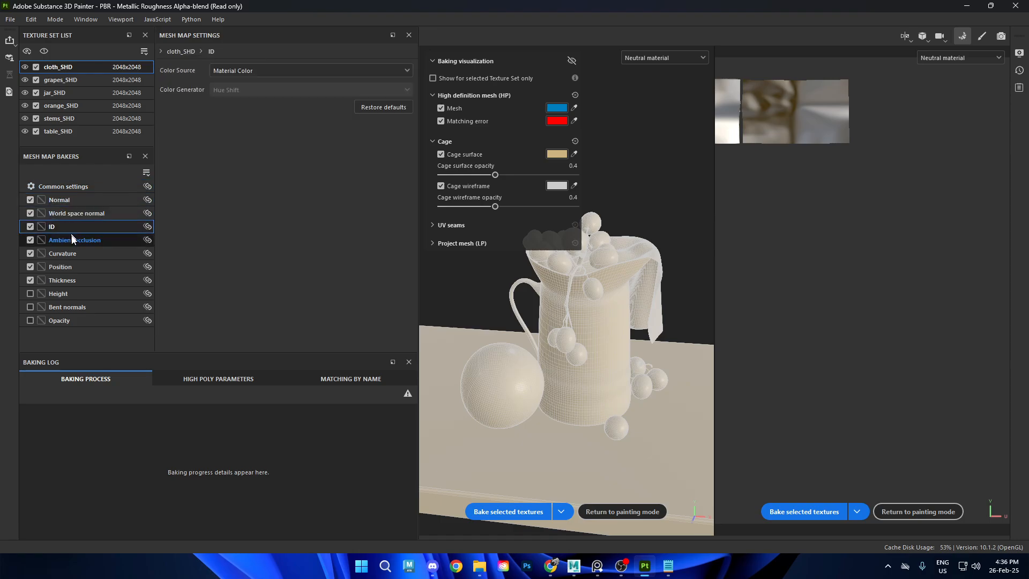
left_click(75, 240)
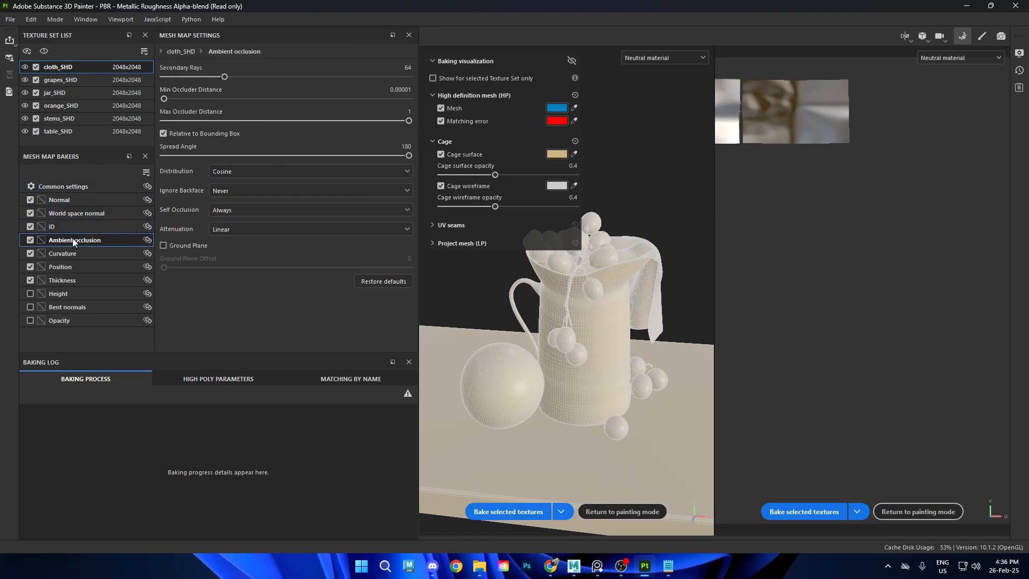
left_click(230, 188)
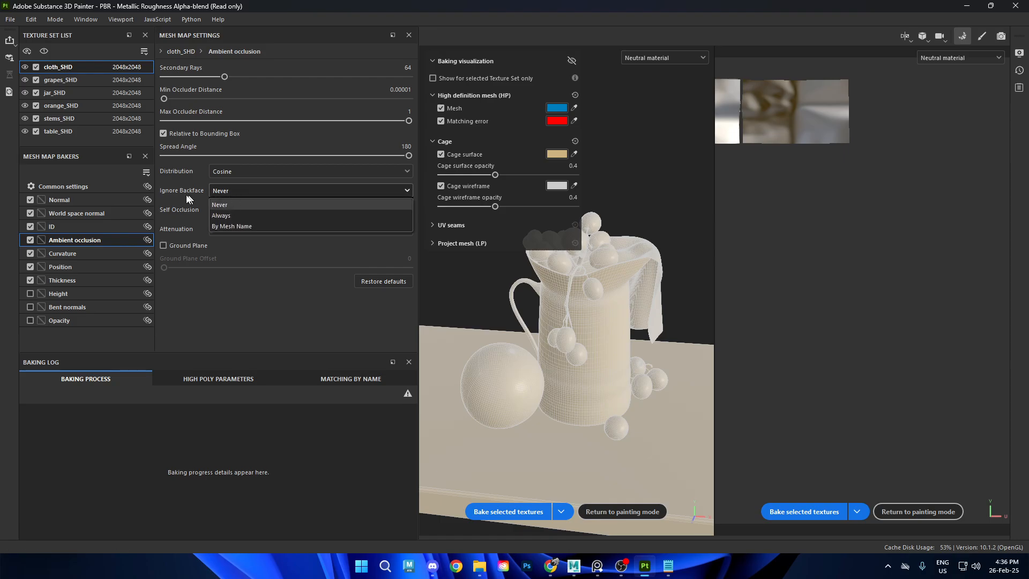
left_click(266, 216)
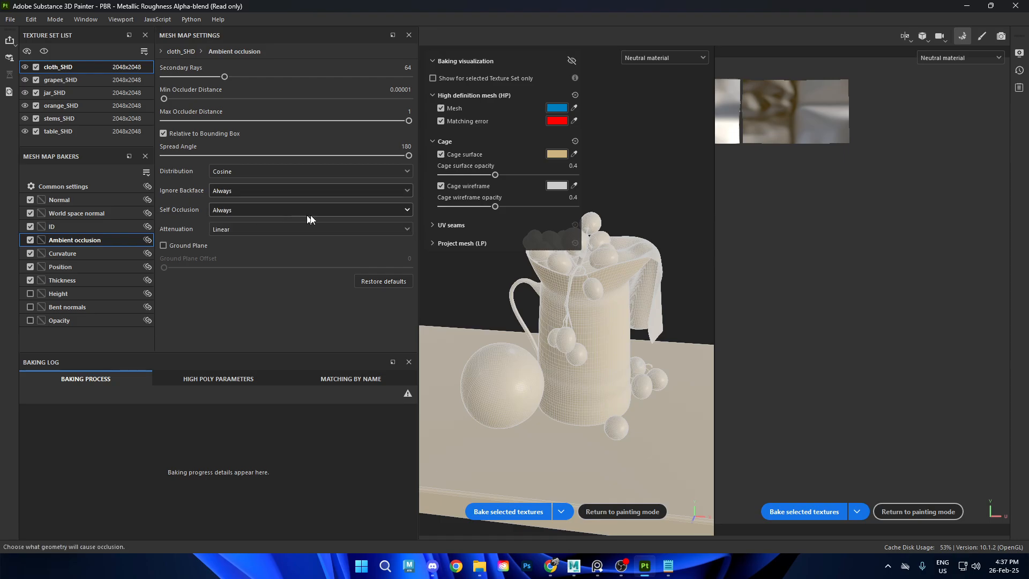
Step: Review the curvature, position and thickness bakers, and check the ambient occlusion settings across the texture sets
left_click(79, 253)
left_click(77, 266)
left_click(76, 280)
left_click(97, 240)
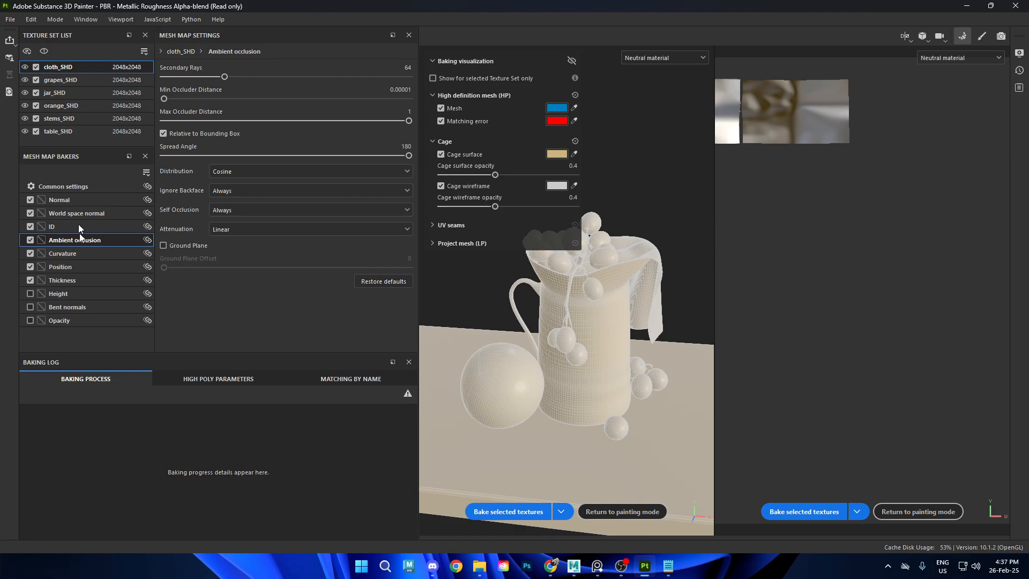
left_click(73, 80)
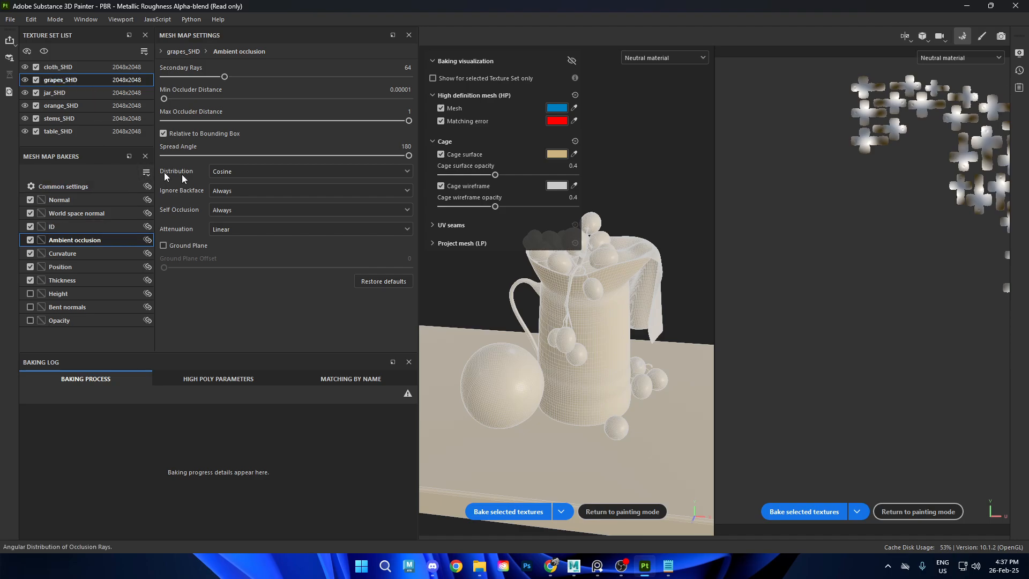
left_click(72, 91)
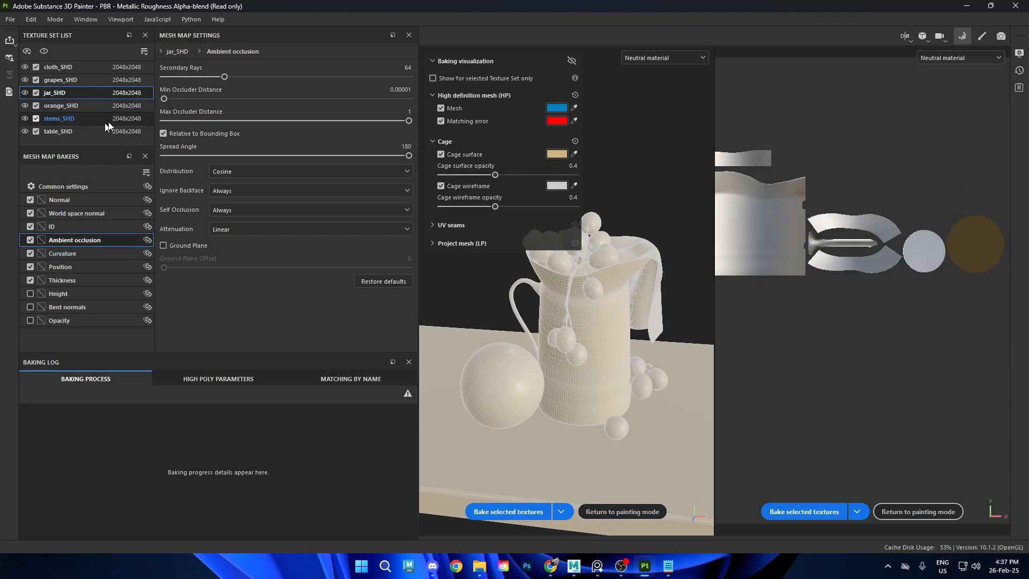
left_click(83, 105)
left_click(80, 118)
left_click(74, 107)
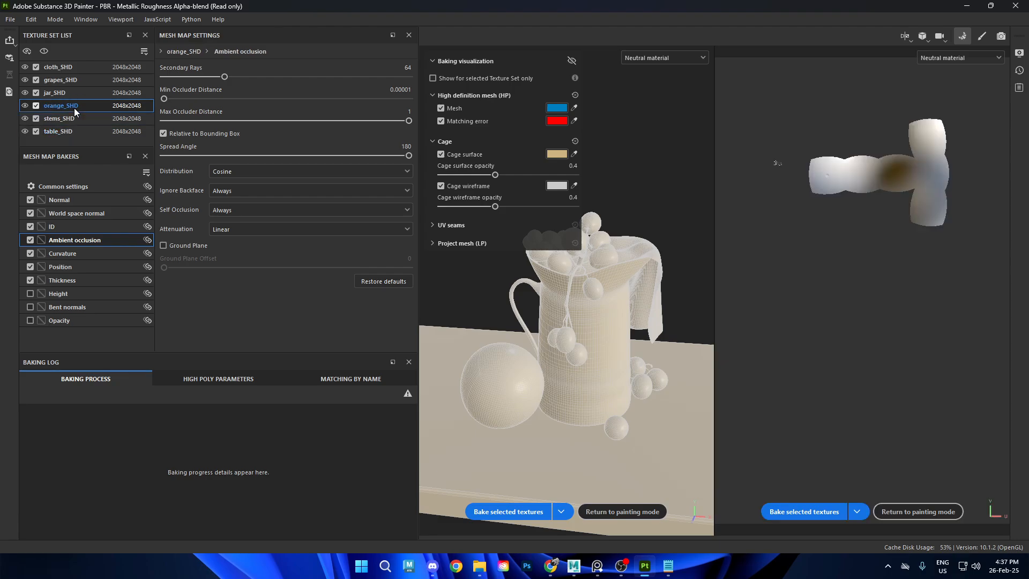
left_click(74, 118)
left_click(74, 130)
left_click(76, 119)
left_click(77, 107)
left_click(75, 80)
left_click(75, 67)
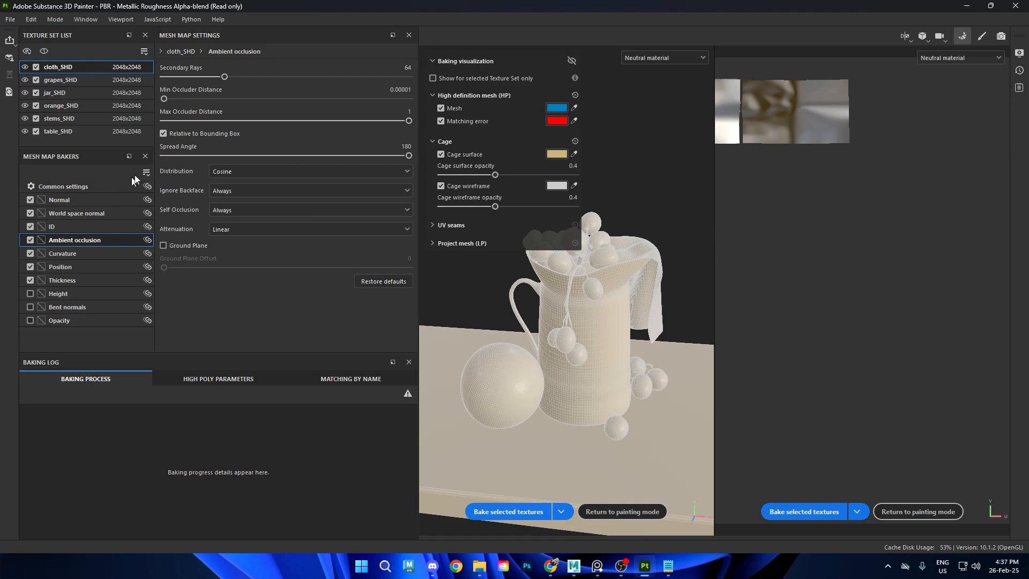
Step: Bake the mesh maps for all selected texture sets and inspect the jar and grapes up close
left_click(100, 187)
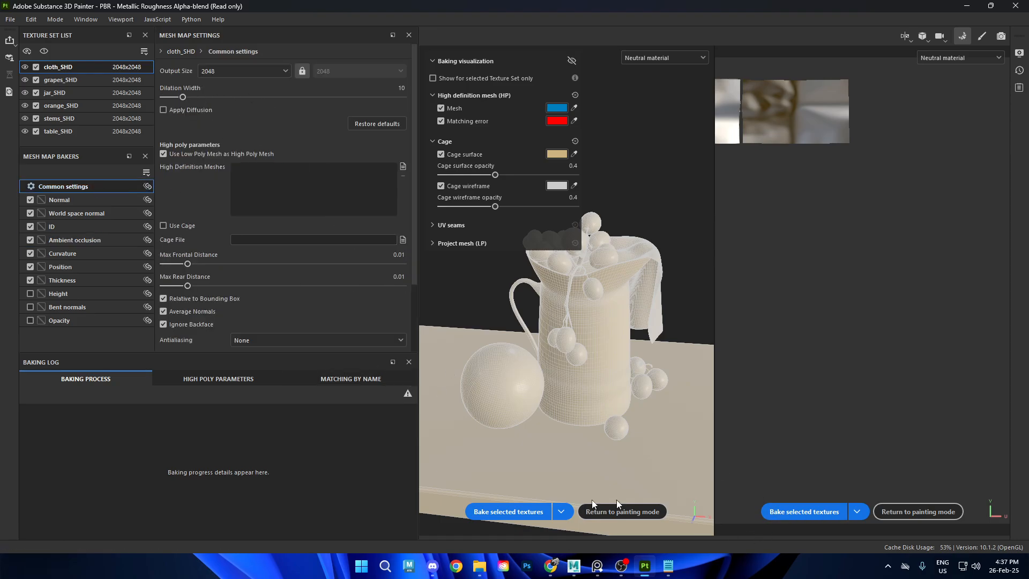
left_click(494, 512)
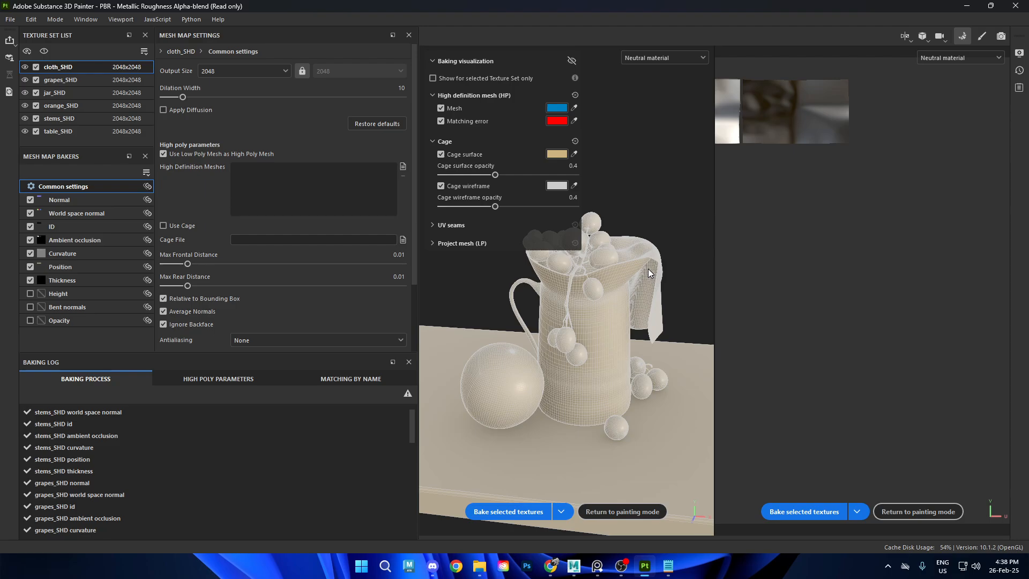
left_click_drag(648, 268, 645, 297, "alt")
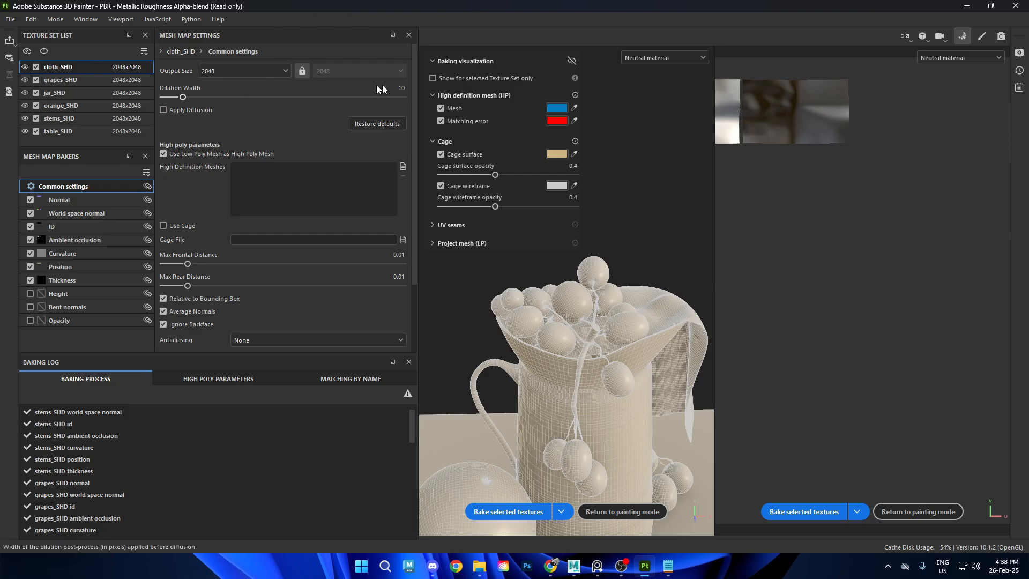
Step: Review the dilation width and the available output sizes in the common bake settings, keeping 2048 selected
left_click(399, 87)
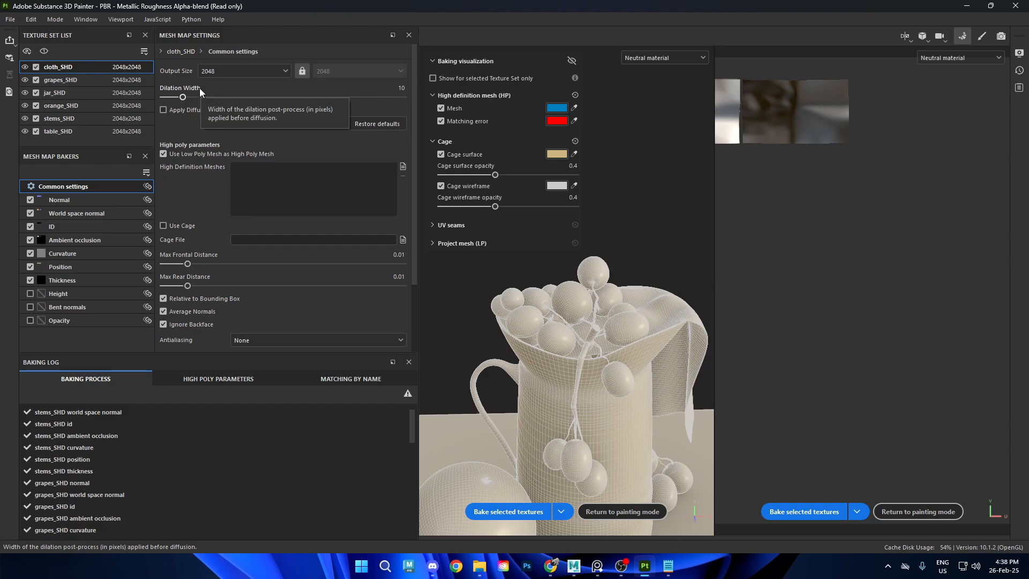
left_click(257, 71)
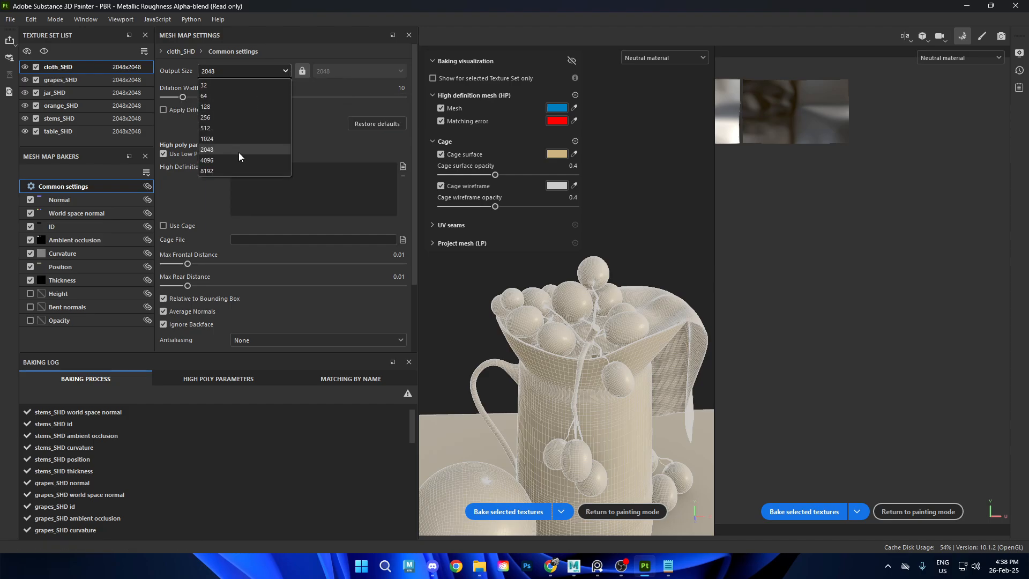
left_click(257, 149)
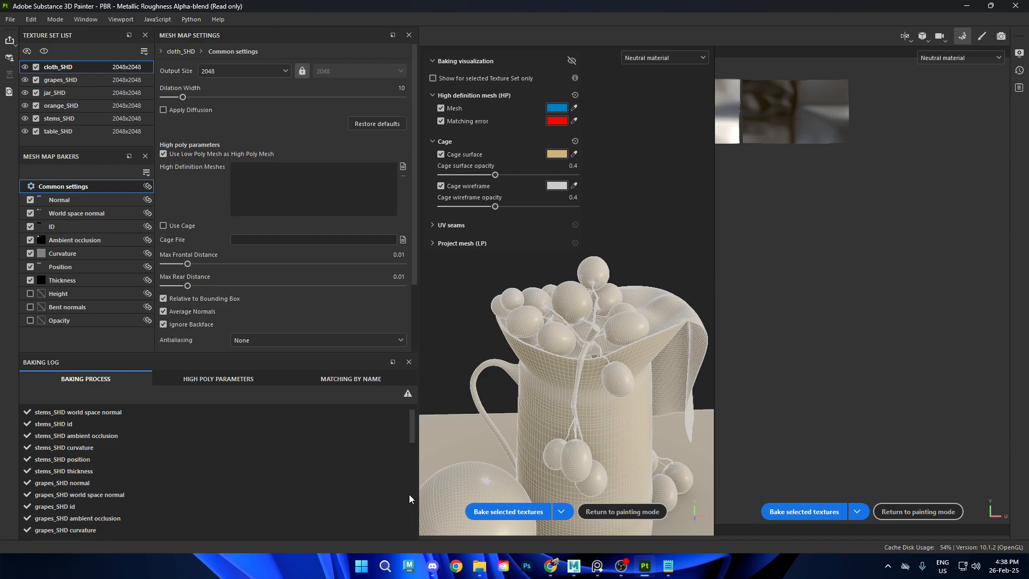
Step: Switch to Maya, use the UV Editing workspace and check the map size set for texel density
left_click(574, 565)
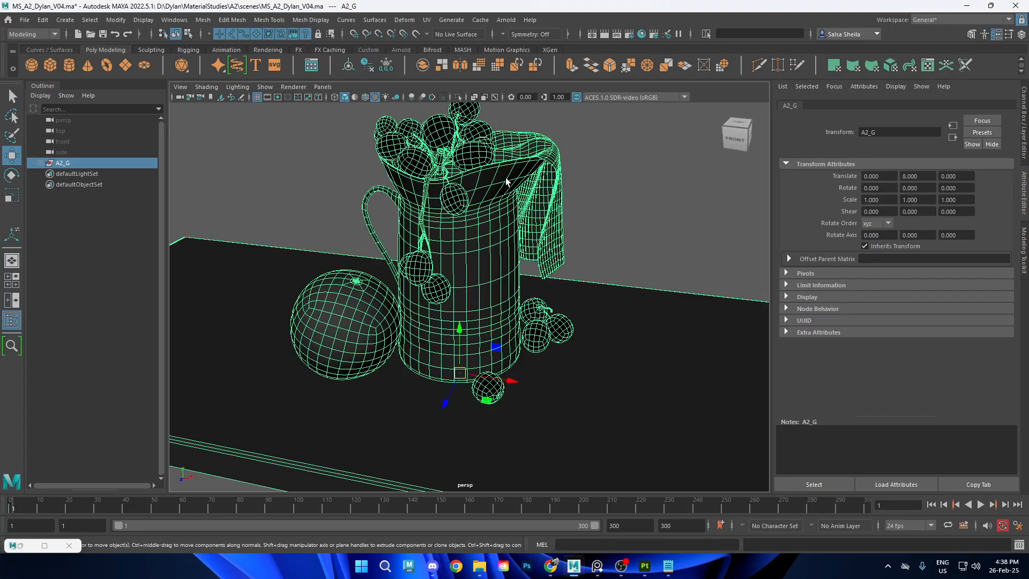
left_click(935, 19)
left_click(943, 89)
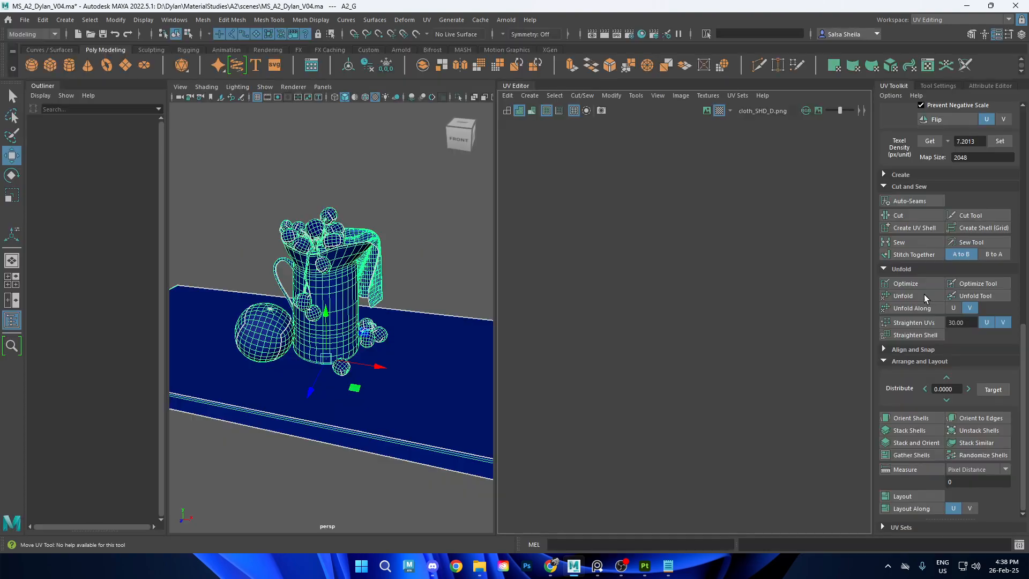
scroll(964, 338, "up", 4)
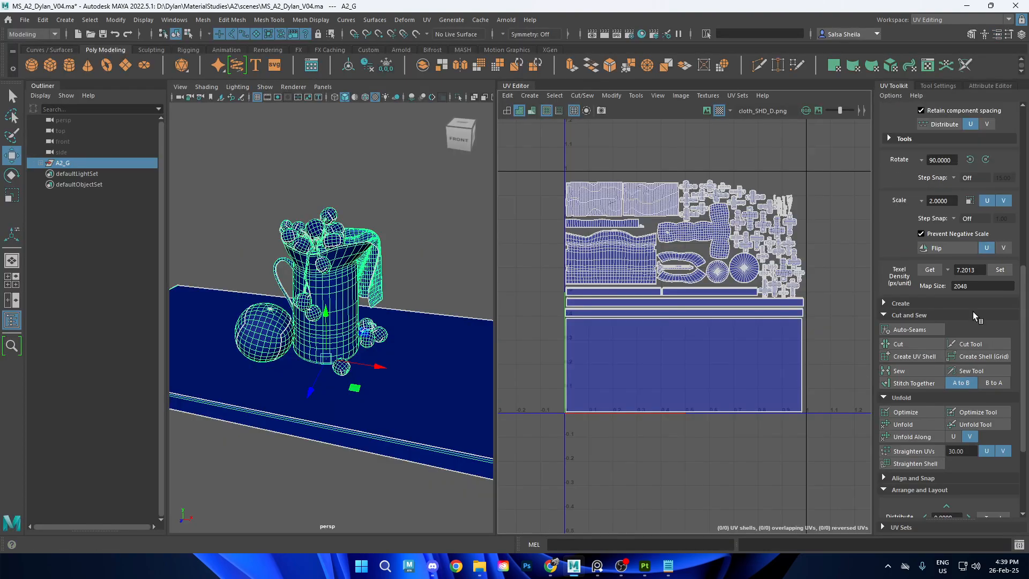
left_click(953, 285)
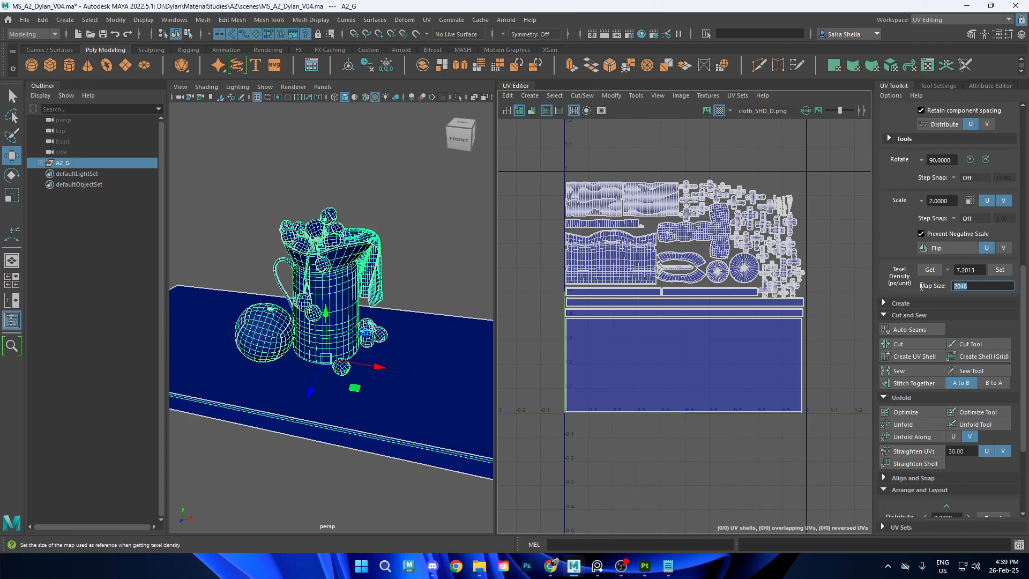
Step: Return to Substance 3D Painter and recheck the bake output size and the ambient occlusion Ignore Backface option
left_click(966, 8)
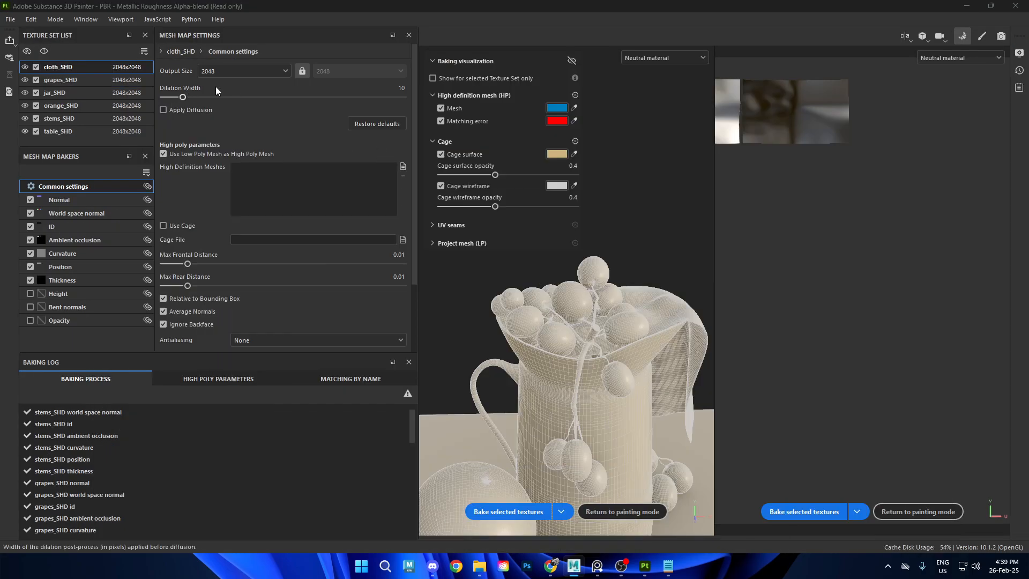
left_click(219, 72)
left_click(319, 99)
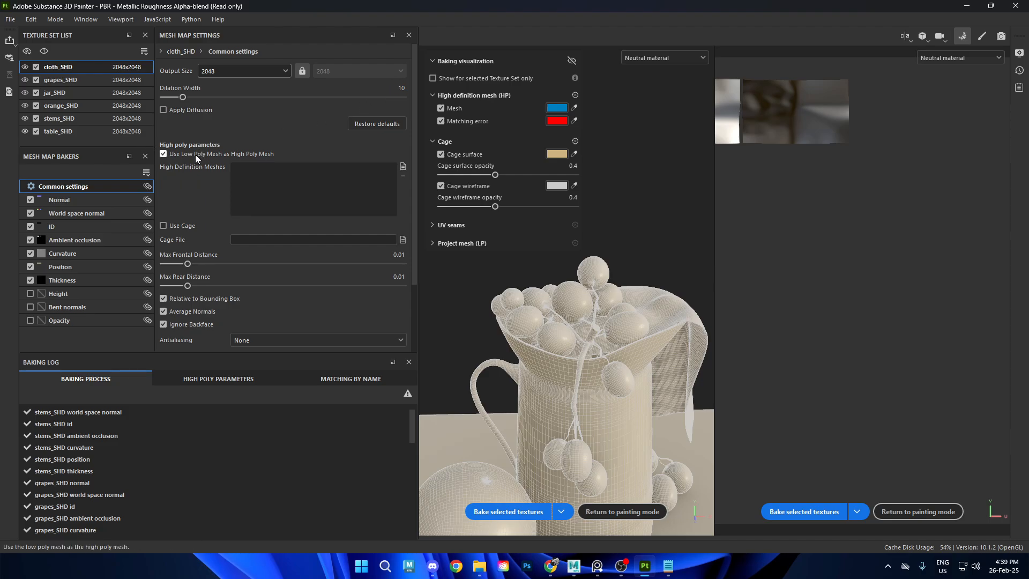
left_click(65, 240)
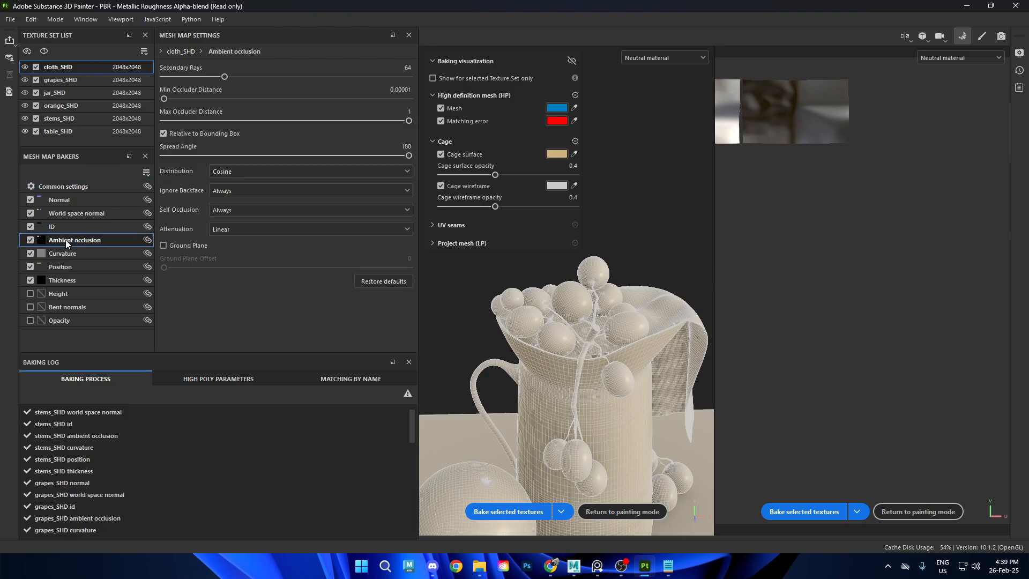
left_click(252, 190)
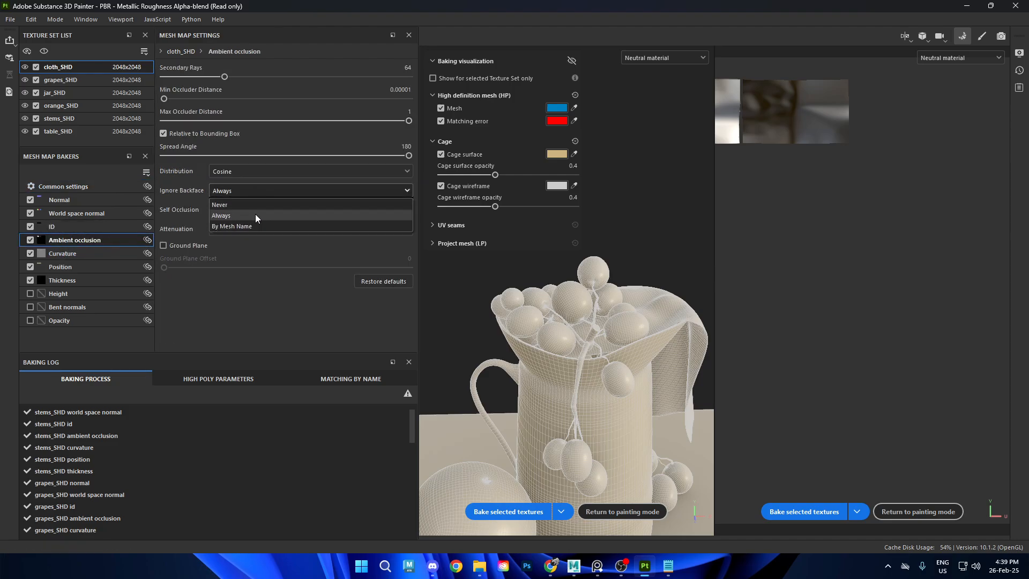
left_click(245, 214)
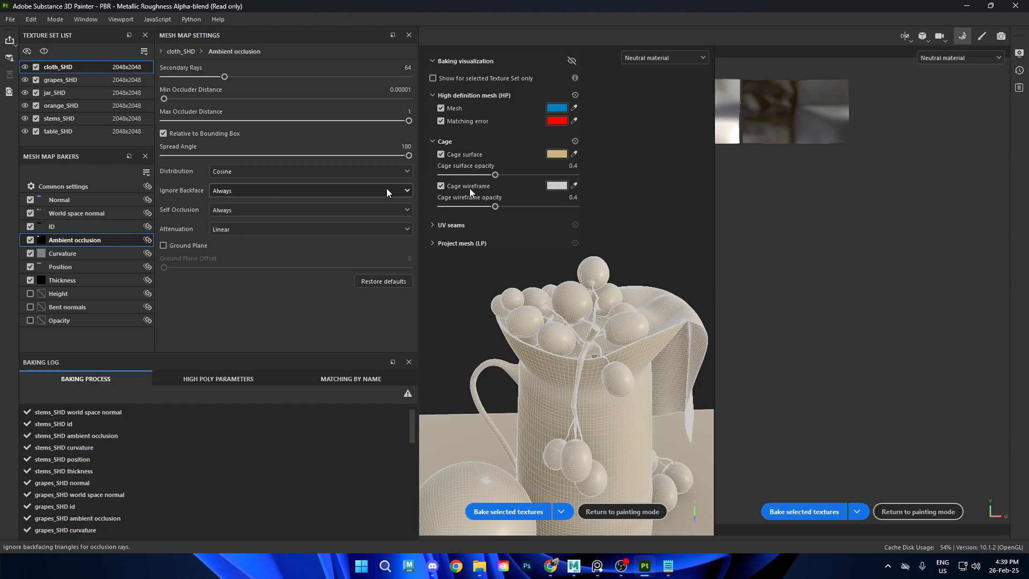
Step: Return to painting mode and display the baked ambient occlusion map on the model
left_click_drag(615, 222, 789, 284, "alt")
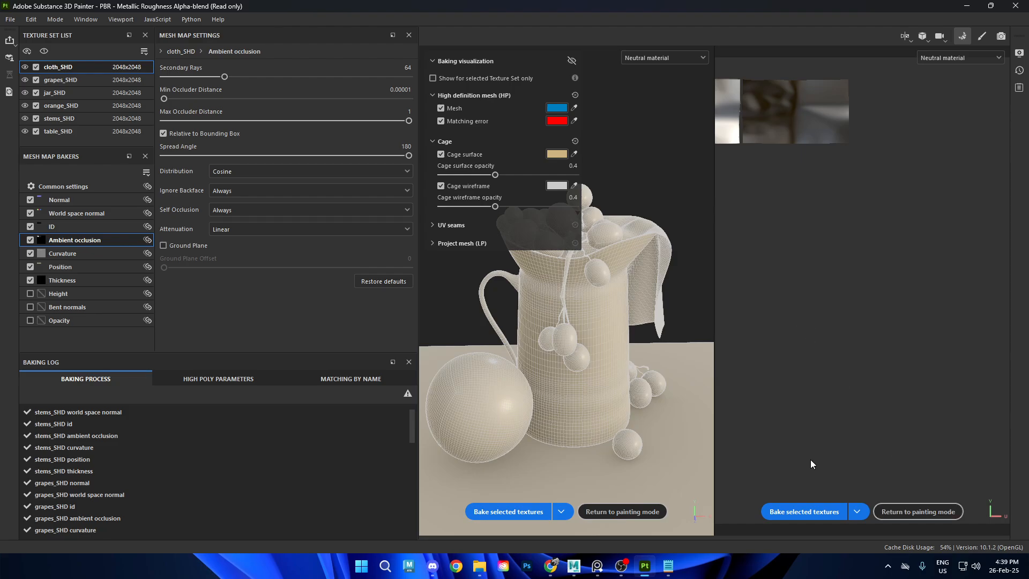
left_click(985, 36)
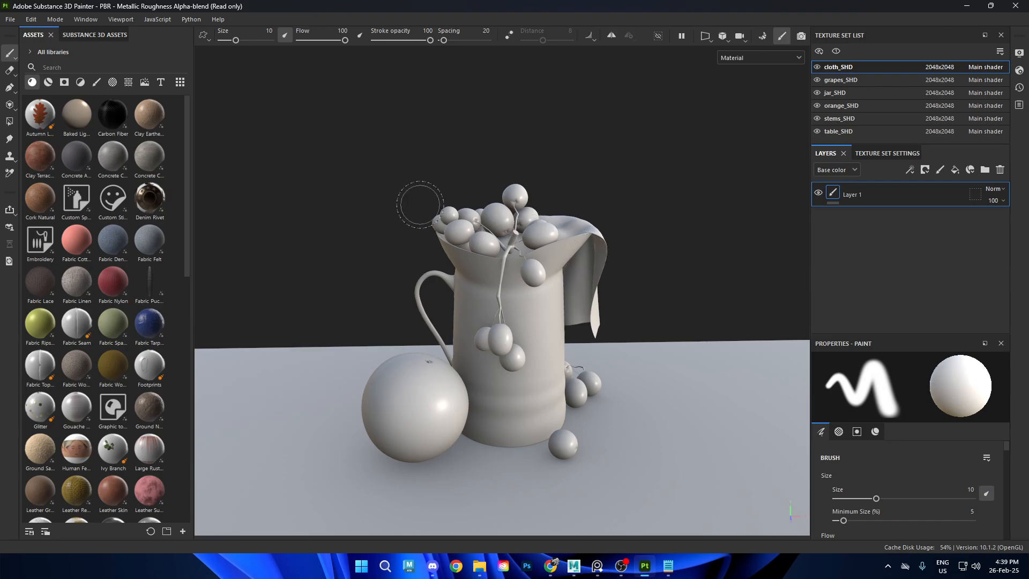
key("b")
key("b")
key("b")
key("b")
key("b")
key("b")
key("b")
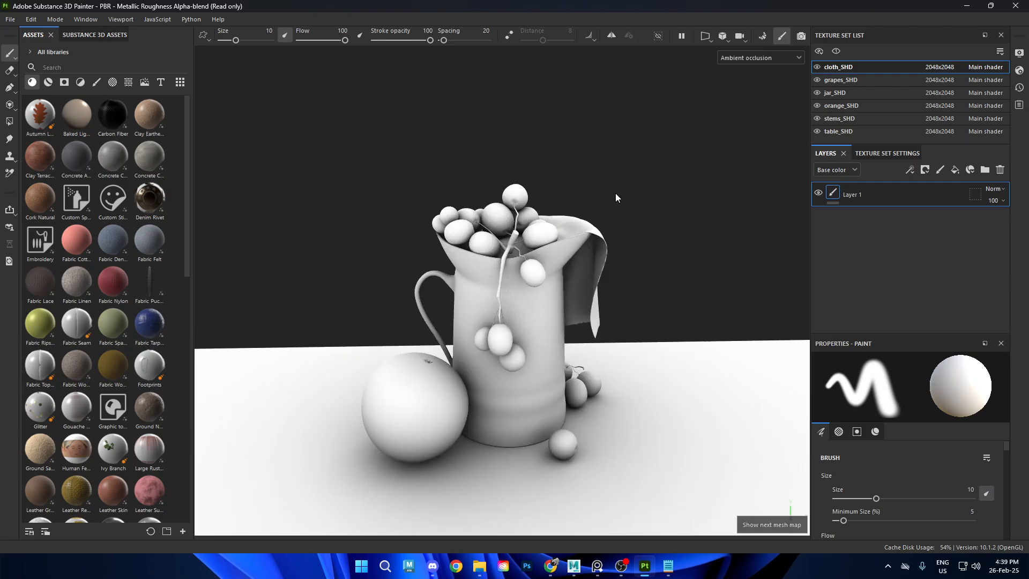
Step: Cycle through the mesh map views, including world space normal and bent normals, back to ambient occlusion
key("b")
key("b")
key("b")
key("b")
key("b")
key("b")
key("b")
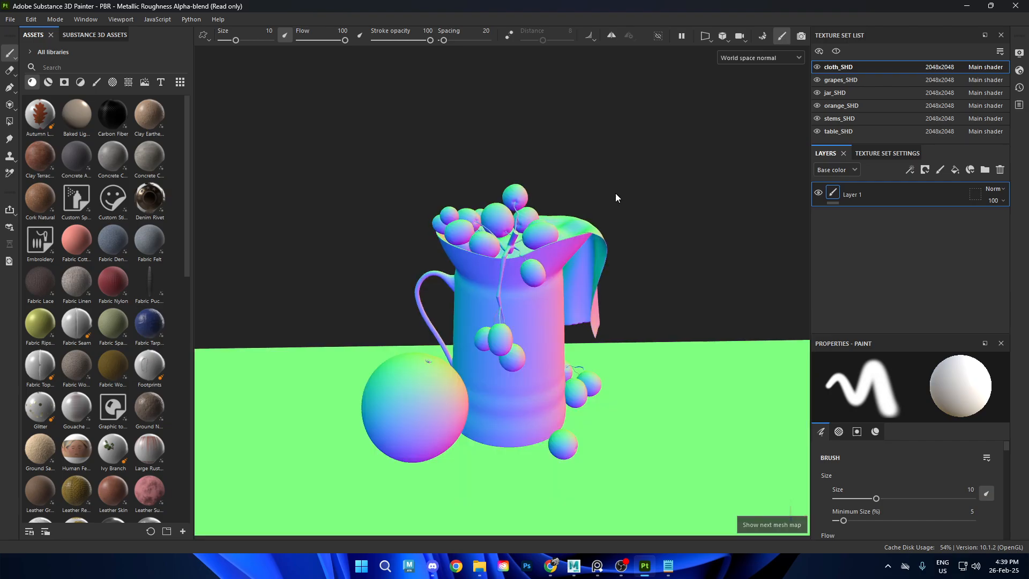
key("b")
key("b")
key("b")
key("b")
key("b")
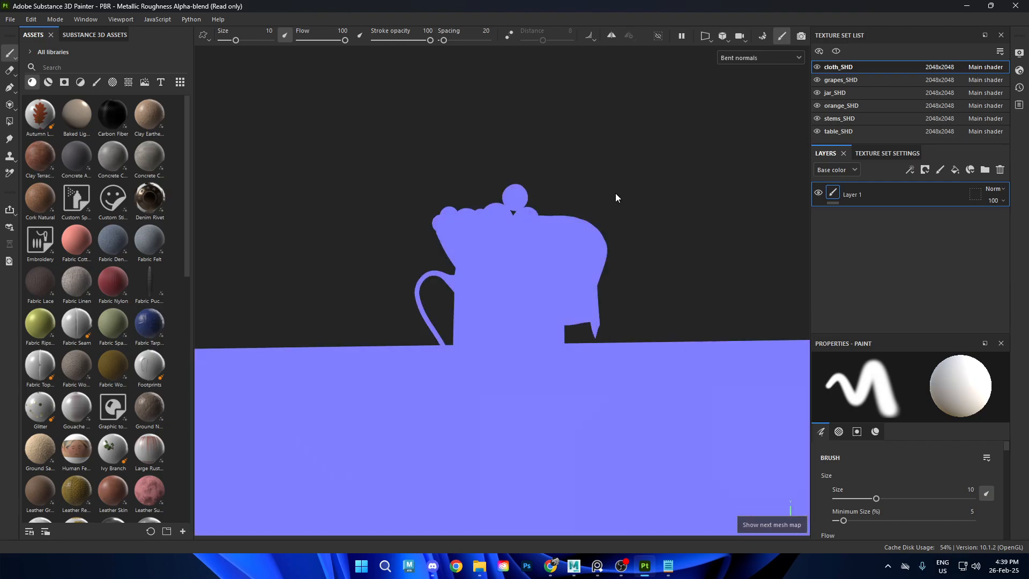
key("b")
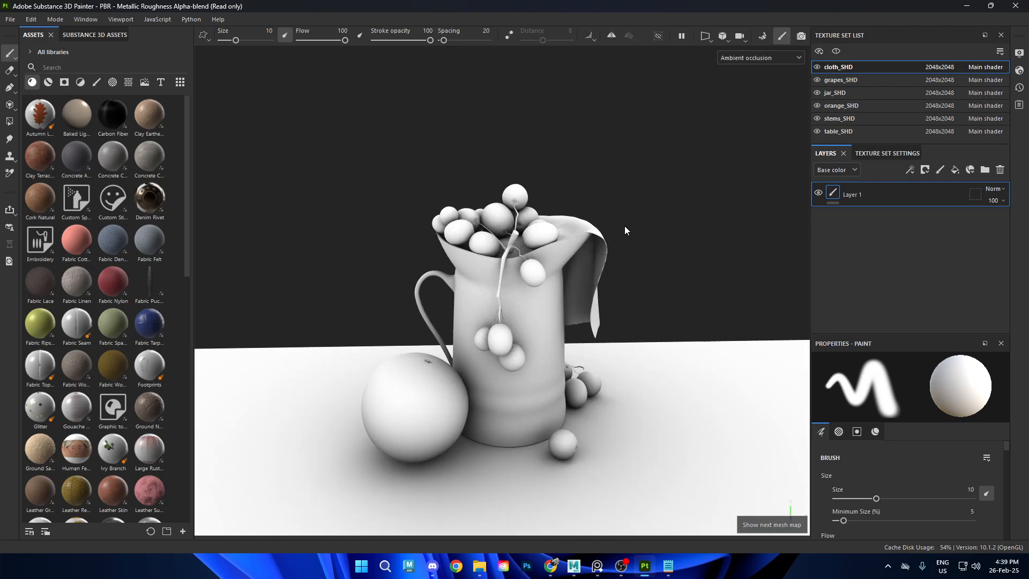
Step: Examine the model closer in the ambient occlusion, position, thickness, bent normals and world space normal views
left_click_drag(570, 250, 529, 246, "alt")
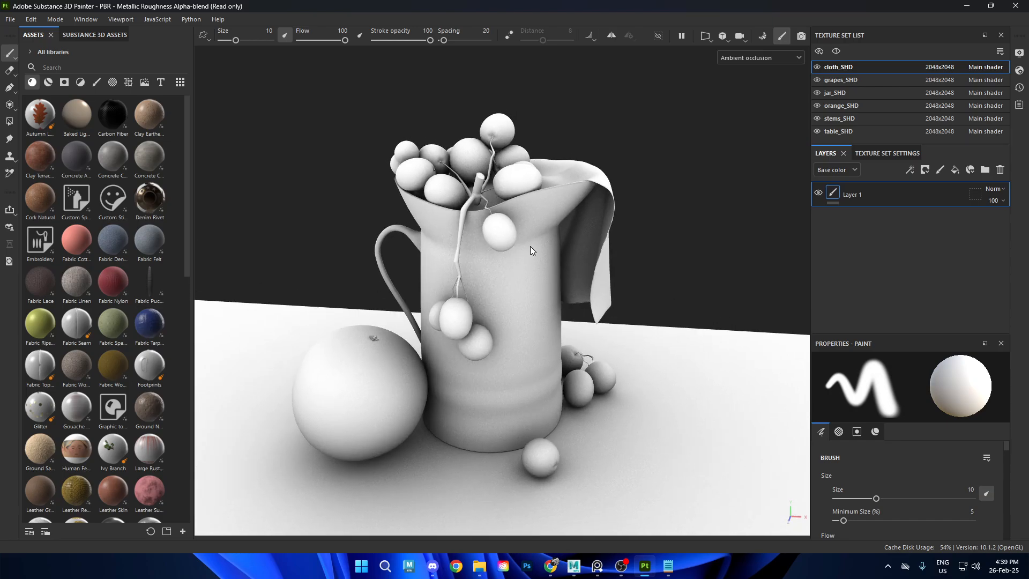
key("b")
left_click_drag(504, 139, 537, 220, "alt")
key("b")
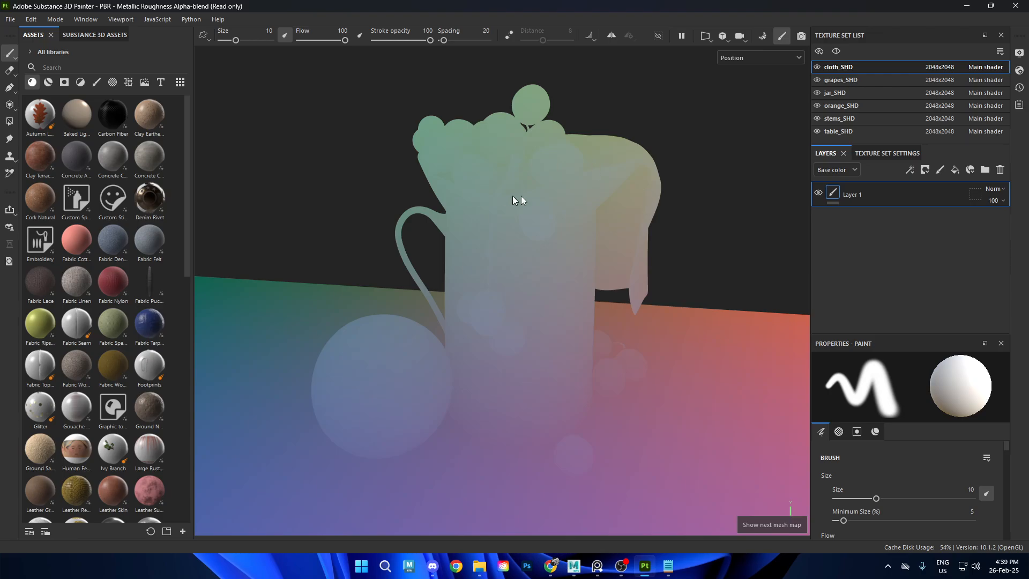
key("b")
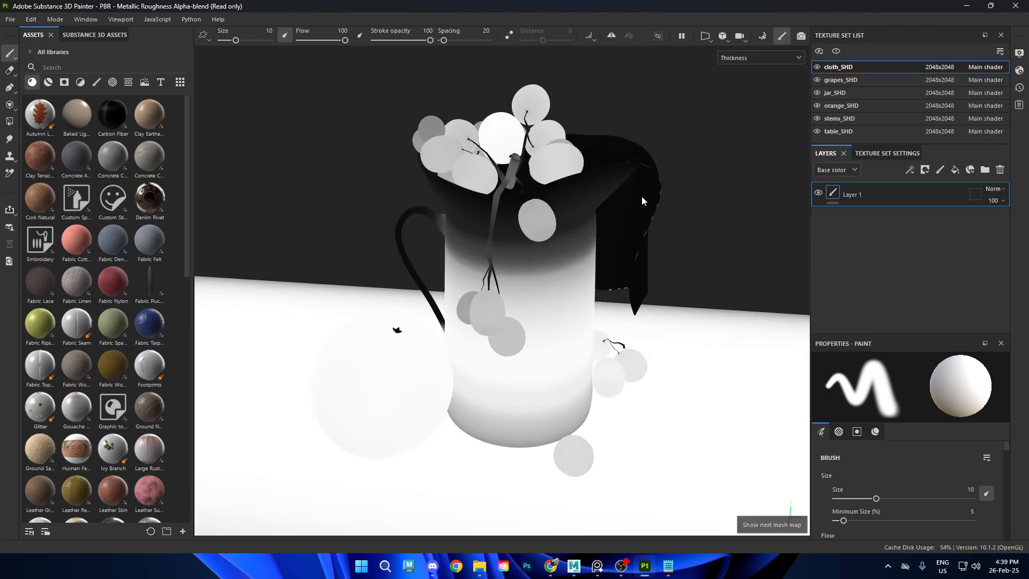
key("b")
key("b")
key("b")
key("b")
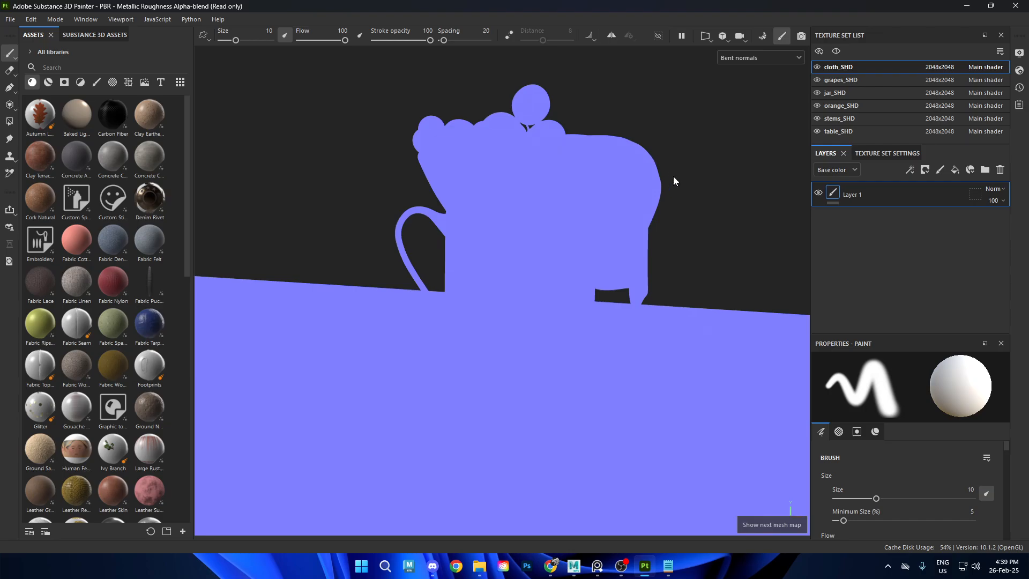
key("b")
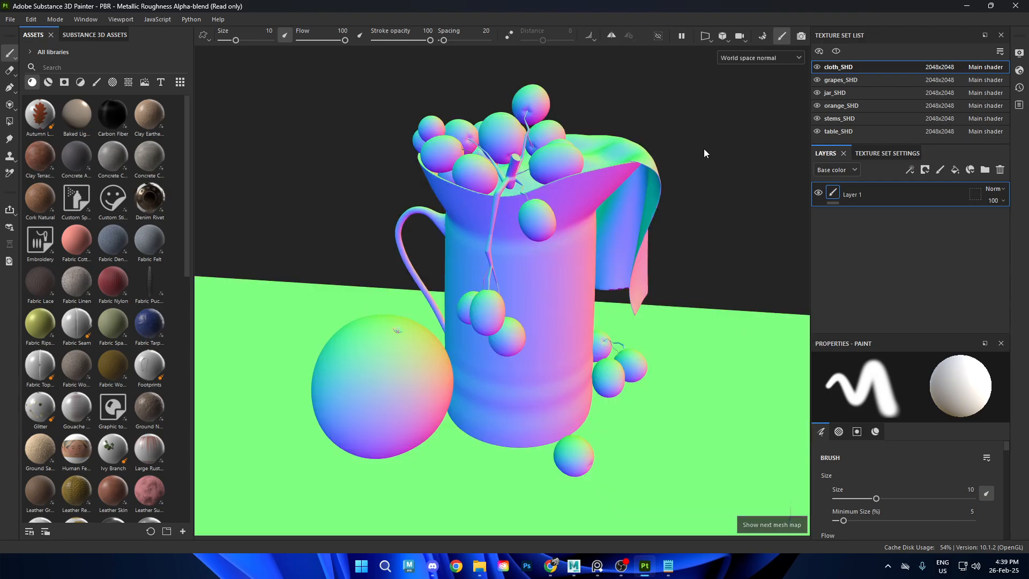
Step: Examine the whole model in the world space normal view and cycle the mesh map display to ambient occlusion
left_click_drag(655, 173, 587, 171, "alt")
middle_click_drag(587, 172, 592, 159, "alt")
right_click_drag(579, 166, 496, 179, "alt")
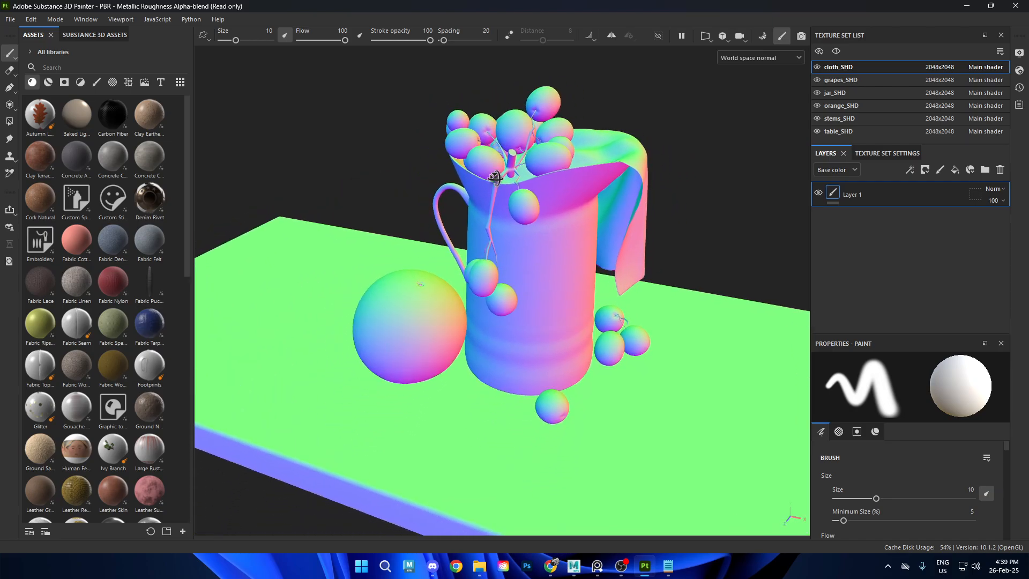
mouse_move(496, 178)
left_mouse_down("alt")
mouse_move(519, 62)
mouse_move(503, 184)
left_mouse_up("alt")
middle_click_drag(504, 183, 509, 246, "alt")
left_click_drag(589, 256, 585, 230, "alt")
key("b")
key("b")
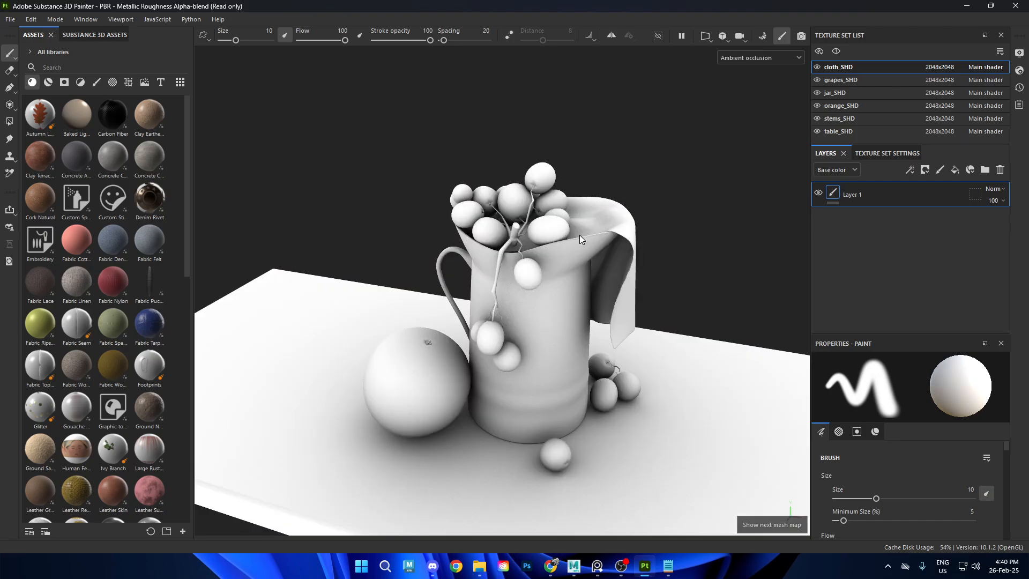
Step: Switch the viewport back to the Material display and examine the shaded still life from several angles
key("m")
left_click_drag(616, 255, 682, 276, "alt")
middle_click_drag(674, 283, 653, 220, "alt")
right_click_drag(653, 221, 630, 217, "alt")
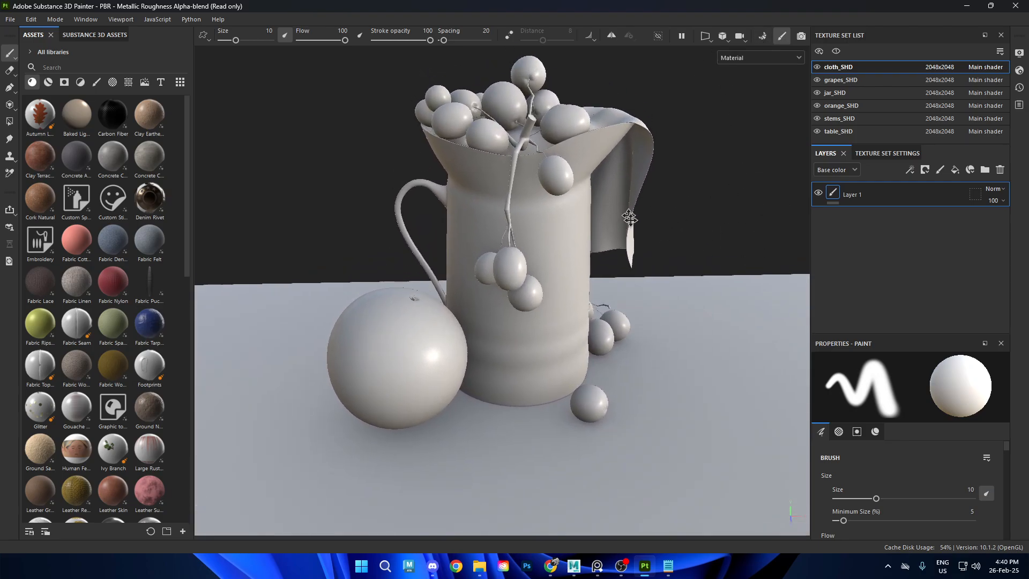
left_click_drag(630, 217, 691, 242, "alt")
right_click_drag(691, 242, 727, 282, "alt")
middle_click_drag(727, 282, 695, 255, "alt")
mouse_move(696, 255)
left_mouse_down("alt")
mouse_move(707, 264)
mouse_move(686, 254)
left_mouse_up("alt")
middle_click_drag(686, 254, 691, 248, "alt")
left_click_drag(691, 248, 703, 260, "alt")
right_click_drag(695, 230, 708, 248, "alt")
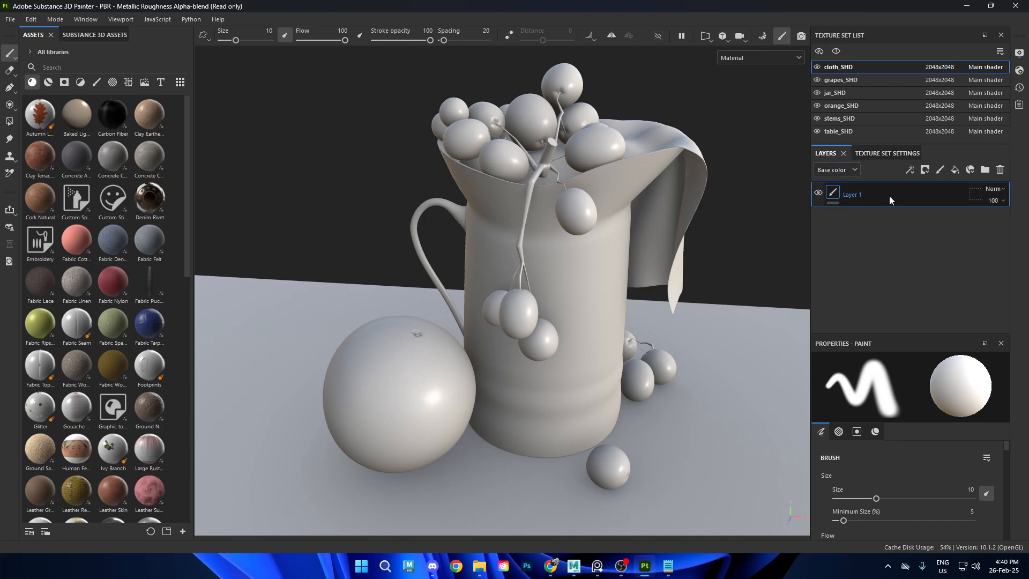
Step: Delete Layer 1 from the cloth_SHD texture set, leaving no layers in its stack
key("Delete")
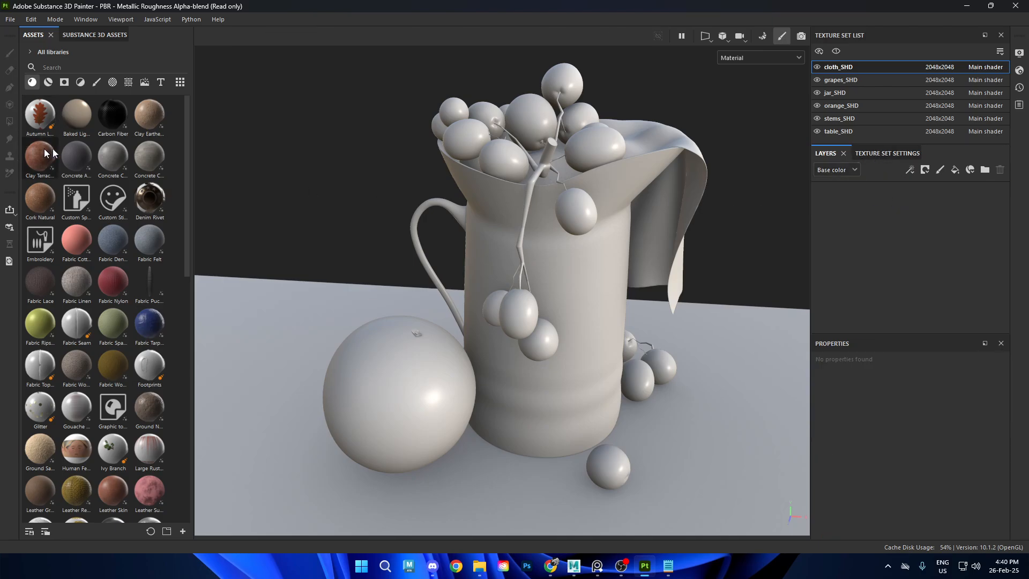
left_click(953, 169)
key("Delete")
Step: Hide and show the cloth_SHD texture set to check which part of the model it covers, viewing the draped cloth
left_click_drag(557, 166, 551, 189, "alt")
middle_click_drag(550, 189, 572, 193, "alt")
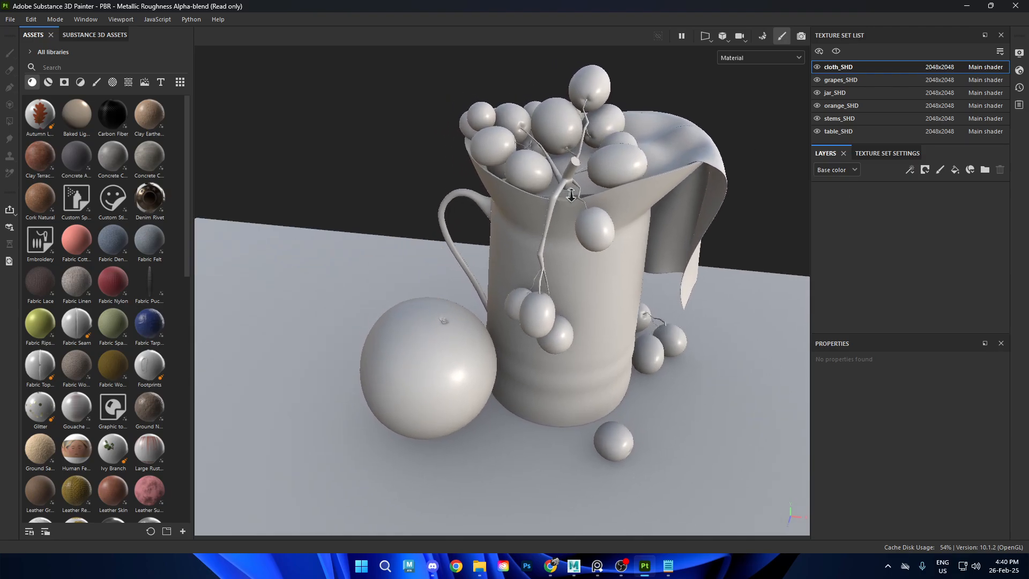
right_click_drag(571, 193, 589, 214, "alt")
middle_click_drag(589, 214, 600, 192, "alt")
left_click_drag(645, 204, 637, 210, "alt")
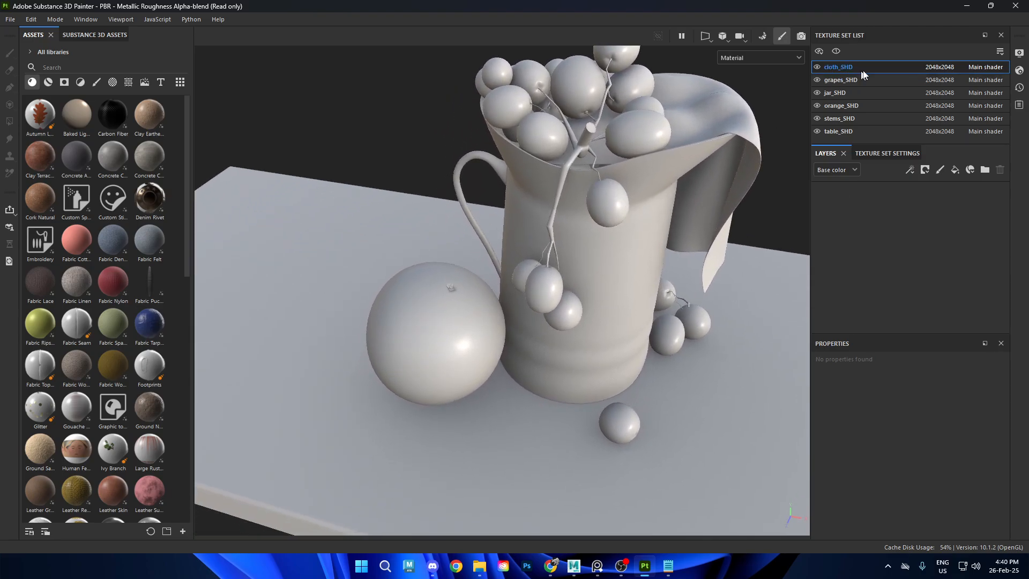
left_click(815, 68)
left_click(815, 67)
middle_click_drag(625, 181, 599, 219, "alt")
left_click_drag(599, 219, 671, 289, "alt")
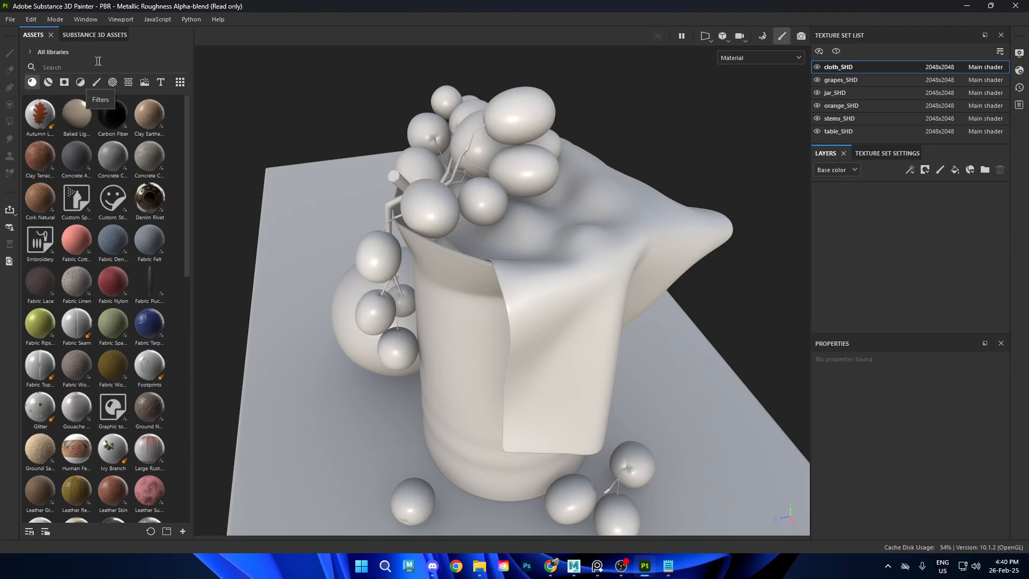
Step: Limit the asset library to smart materials and search for "fabric"
left_click(48, 81)
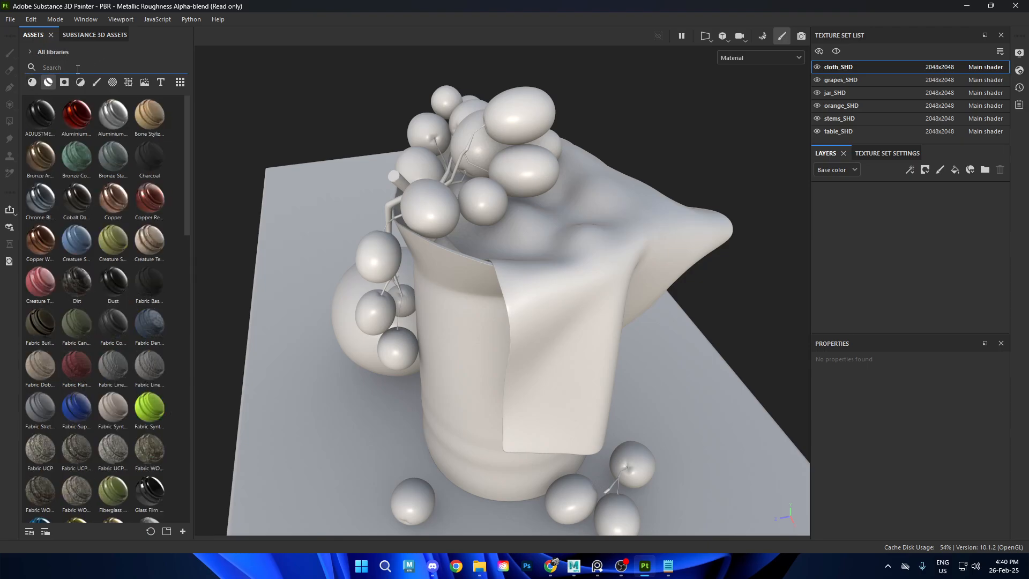
left_click(77, 68)
type("fabric")
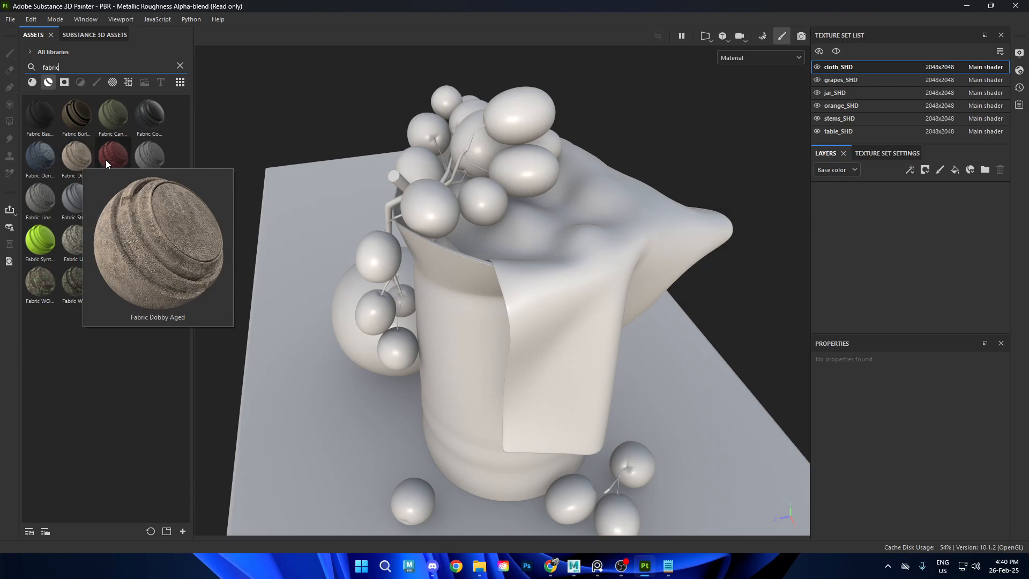
Step: Preview the fabric smart materials and add Fabric Flannel Tartan to the cloth_SHD layer stack
mouse_move(105, 160)
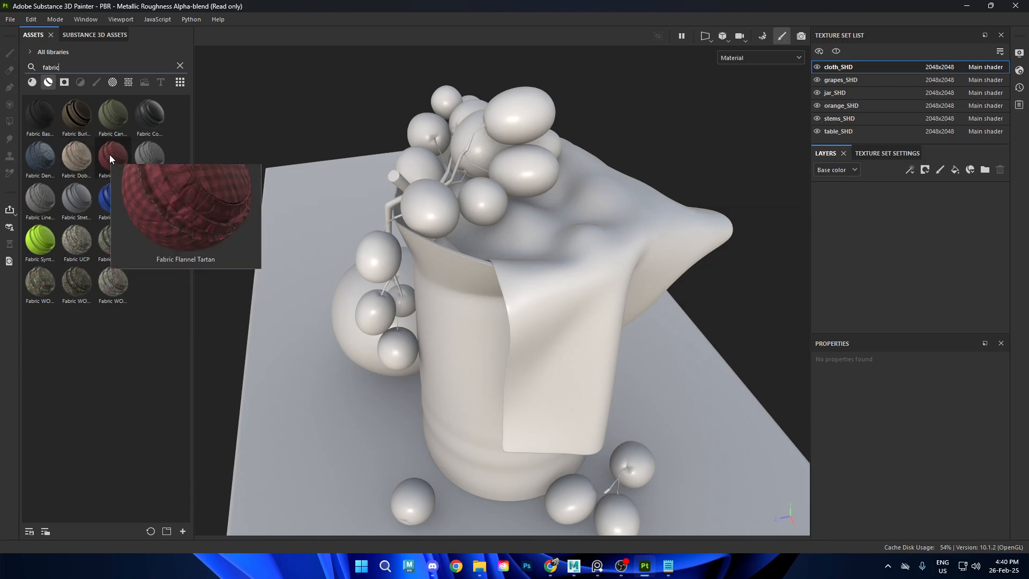
mouse_move(85, 201)
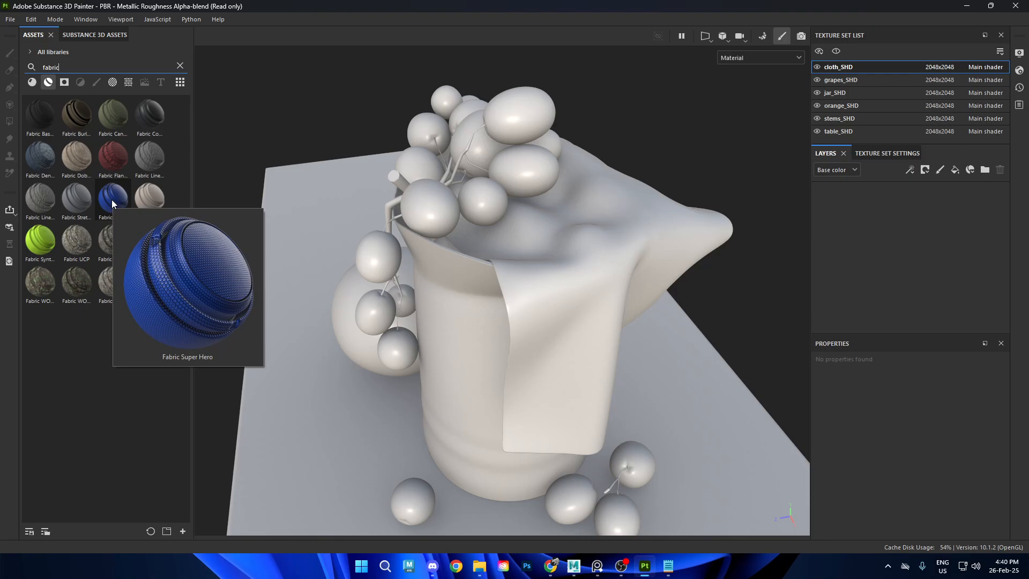
mouse_move(77, 151)
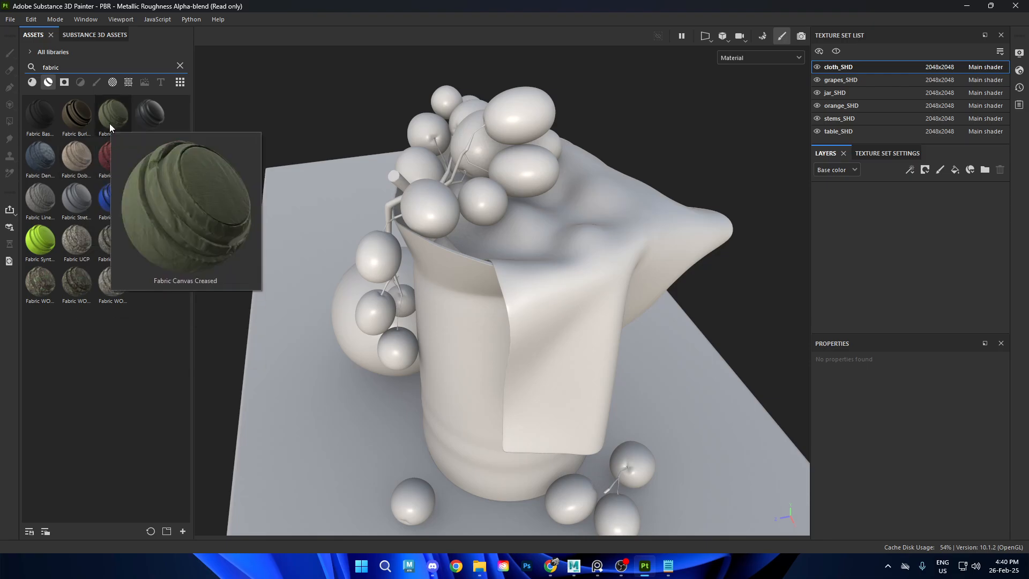
mouse_move(99, 114)
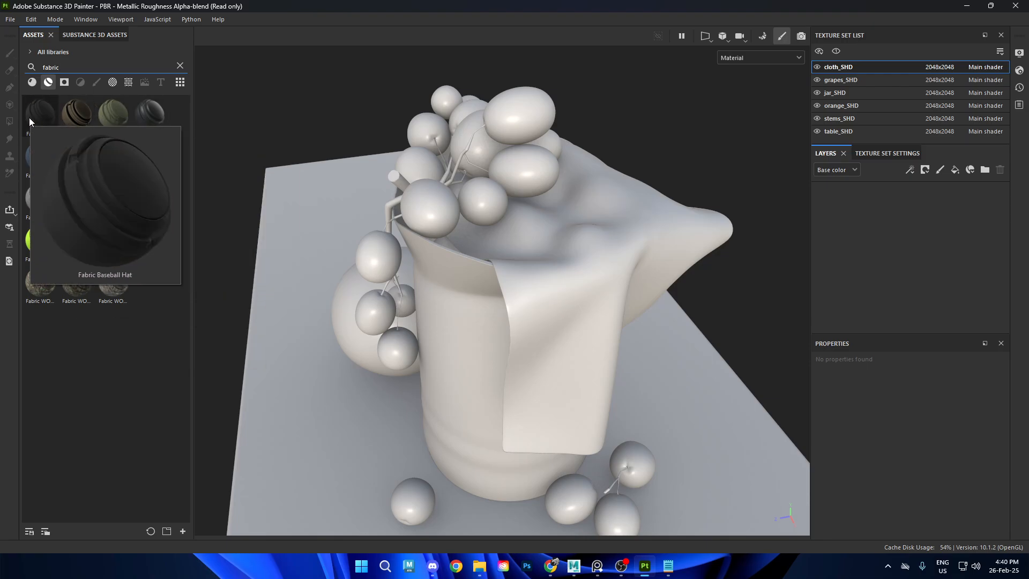
mouse_move(42, 166)
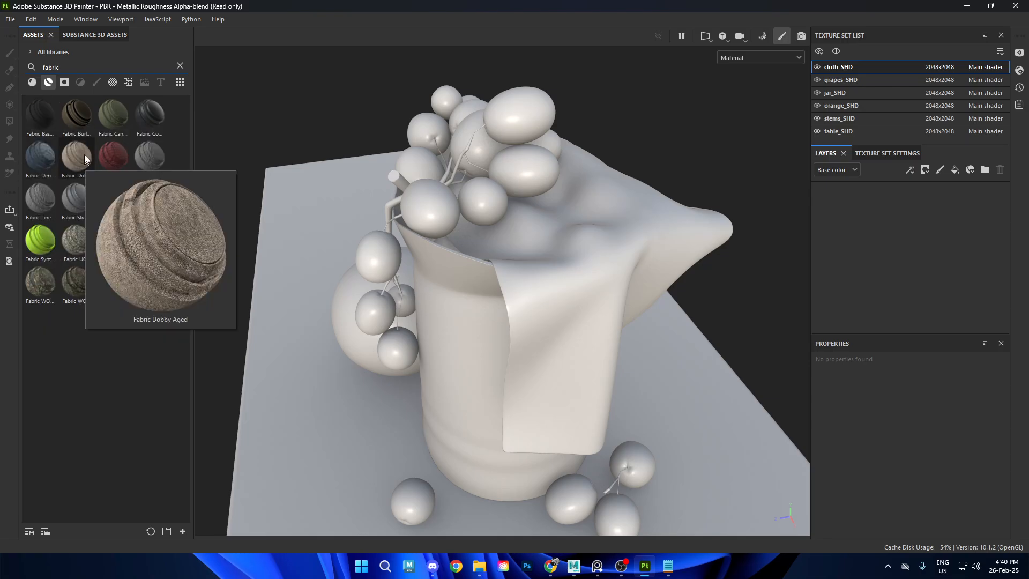
mouse_move(110, 132)
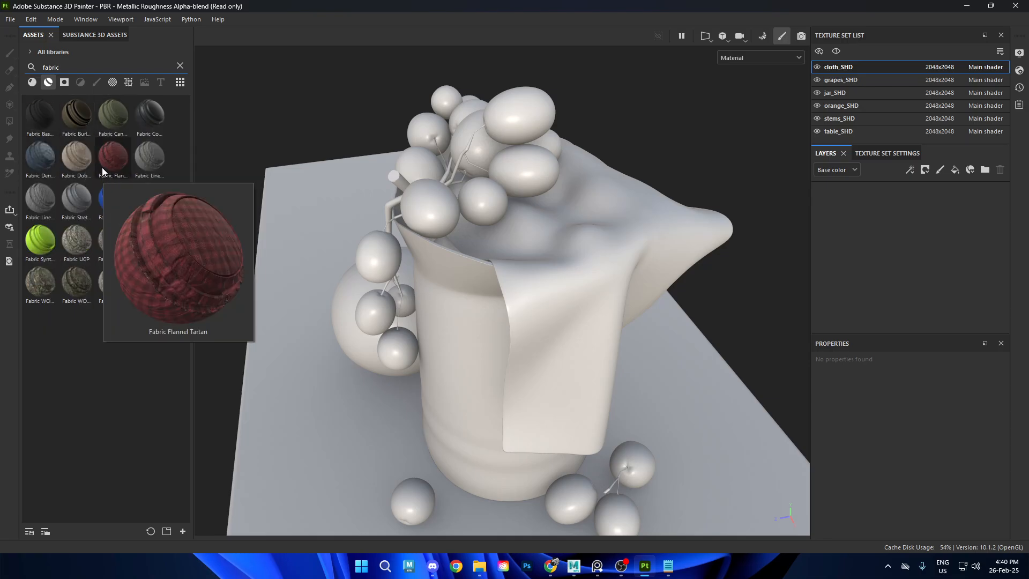
left_click(107, 156)
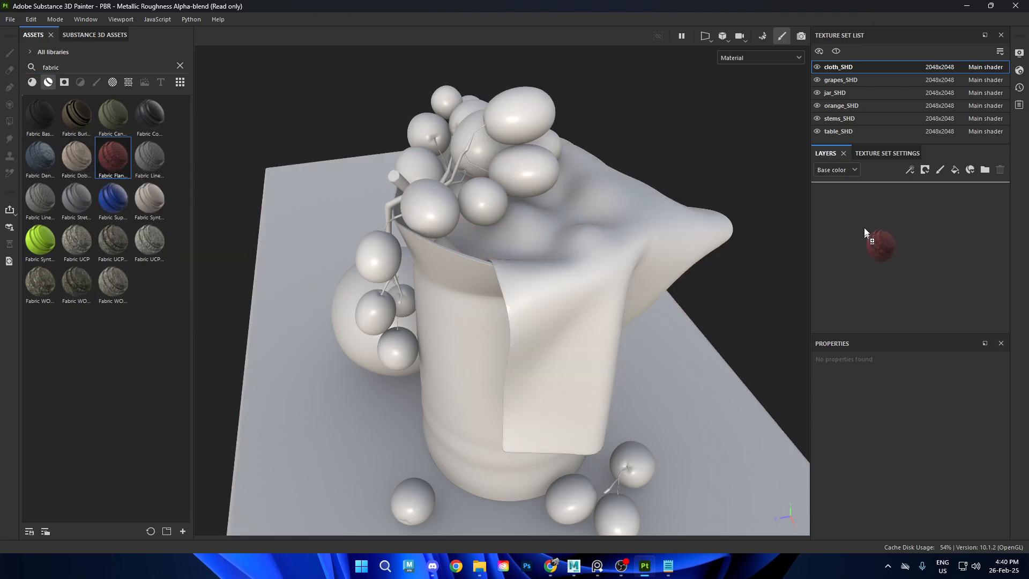
left_click_drag(865, 232, 882, 198)
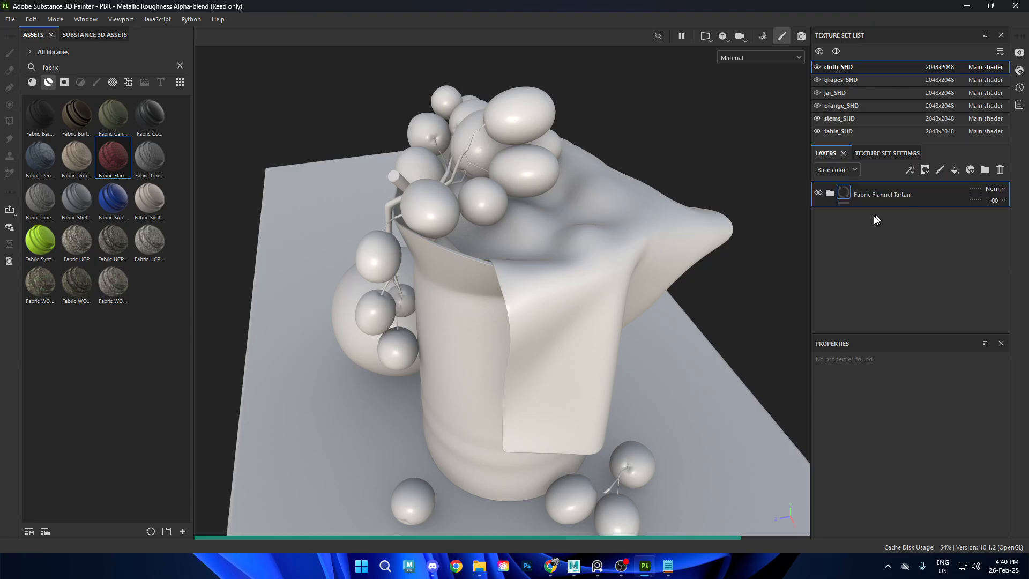
Step: Check the tartan on the cloth and expand the Fabric Flannel Tartan folder to browse its layers
left_click_drag(643, 187, 627, 211, "alt")
scroll(616, 220, "down", 3)
middle_click_drag(611, 225, 587, 244, "alt")
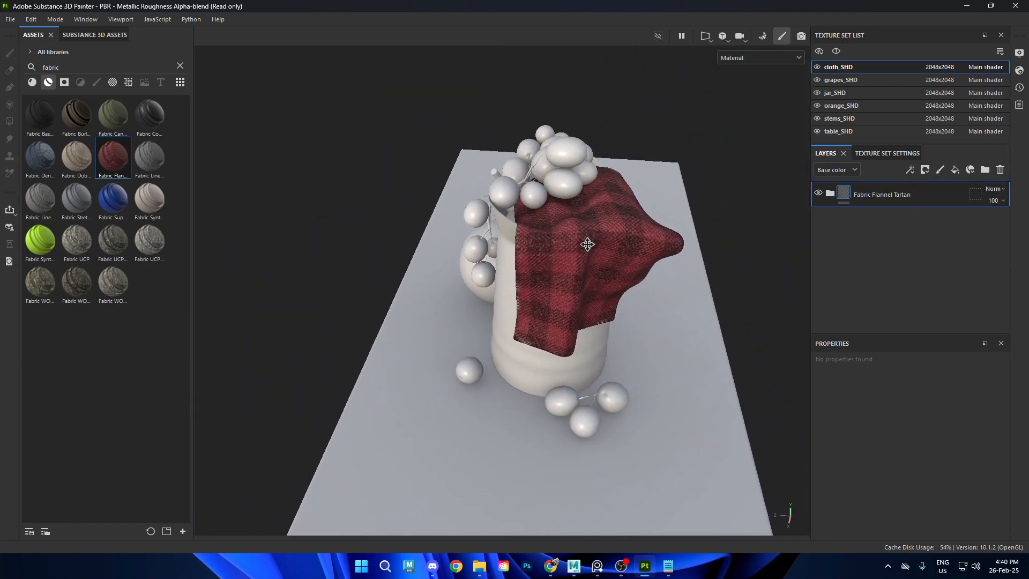
left_click_drag(587, 244, 692, 290, "alt")
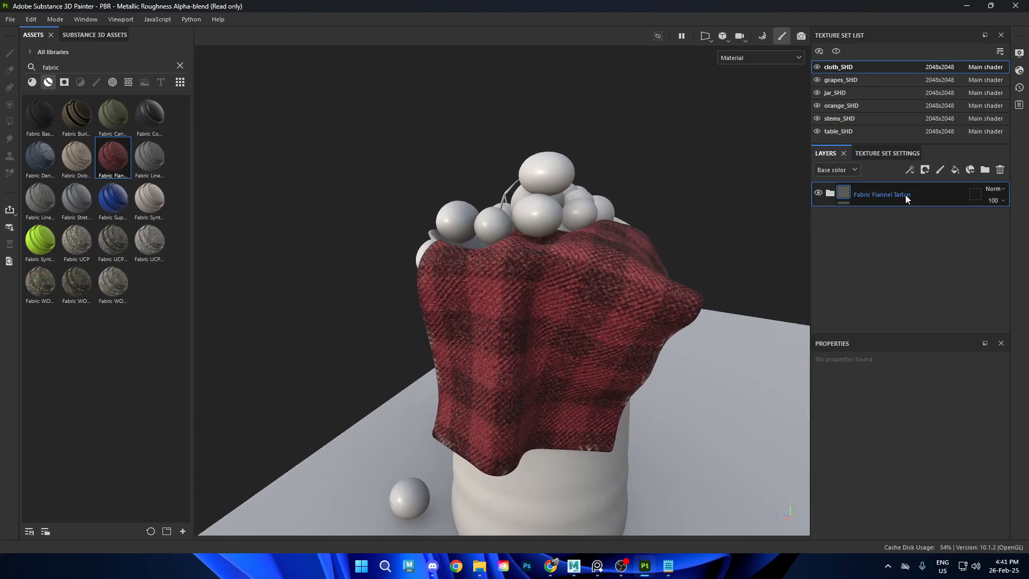
left_click(832, 192)
scroll(884, 225, "down", 3)
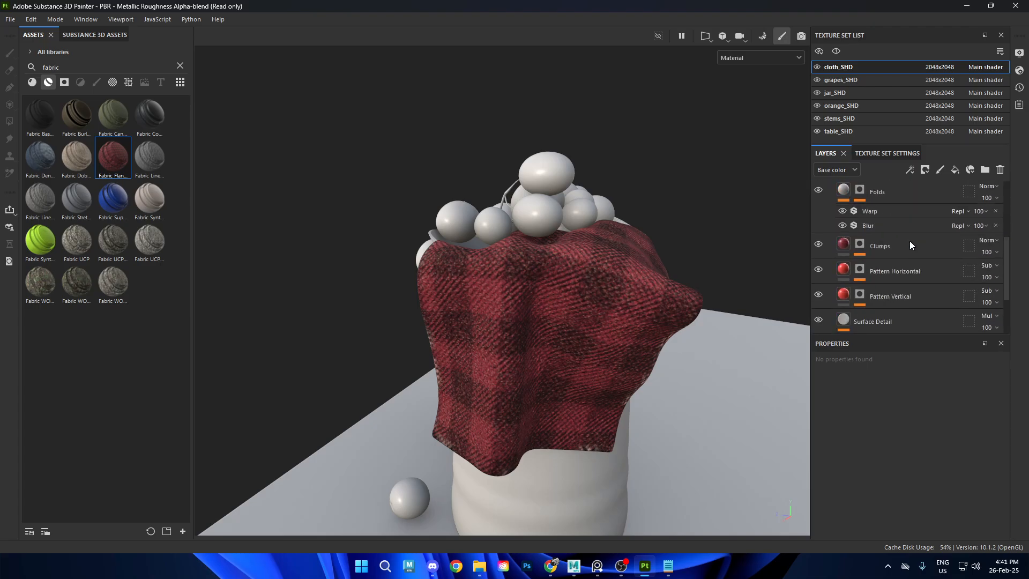
Step: Hide every layer inside the Fabric Flannel Tartan folder except Base Flannel to isolate the base fabric
scroll(909, 241, "down", 2)
left_click(819, 286)
scroll(863, 259, "up", 5)
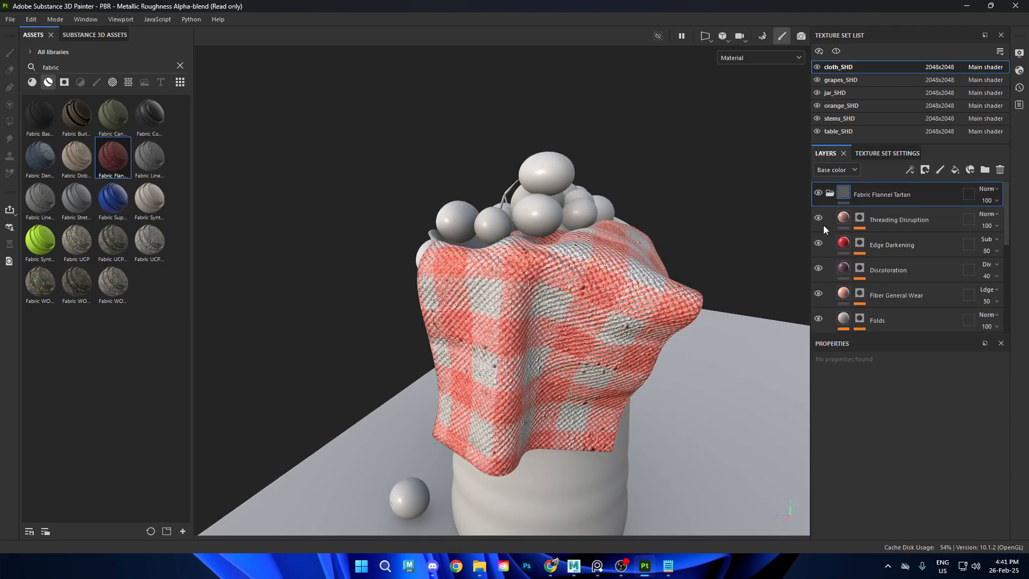
scroll(816, 268, "down", 4)
scroll(815, 200, "up", 1)
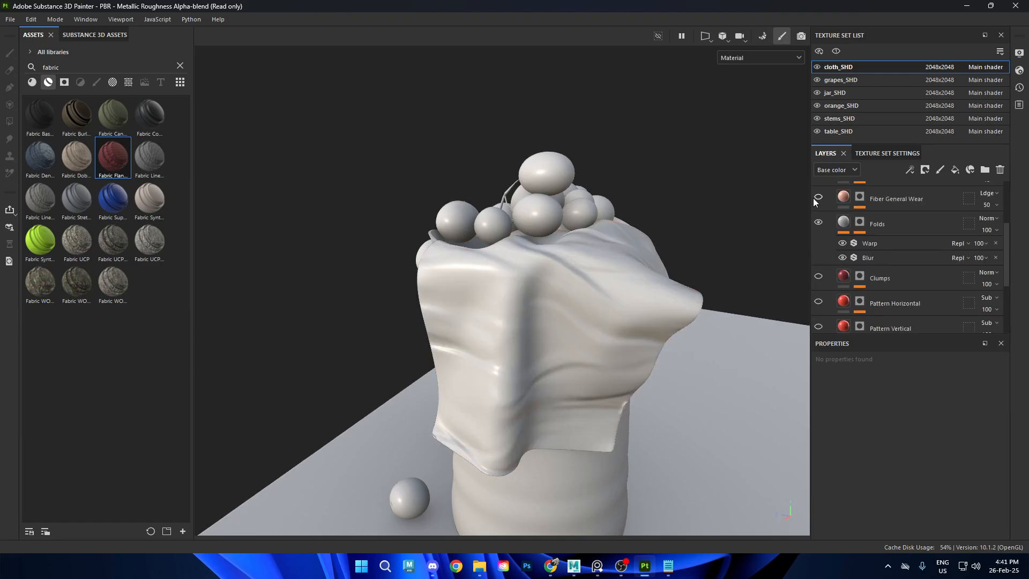
left_click(818, 220)
scroll(863, 241, "down", 4)
left_click(818, 285)
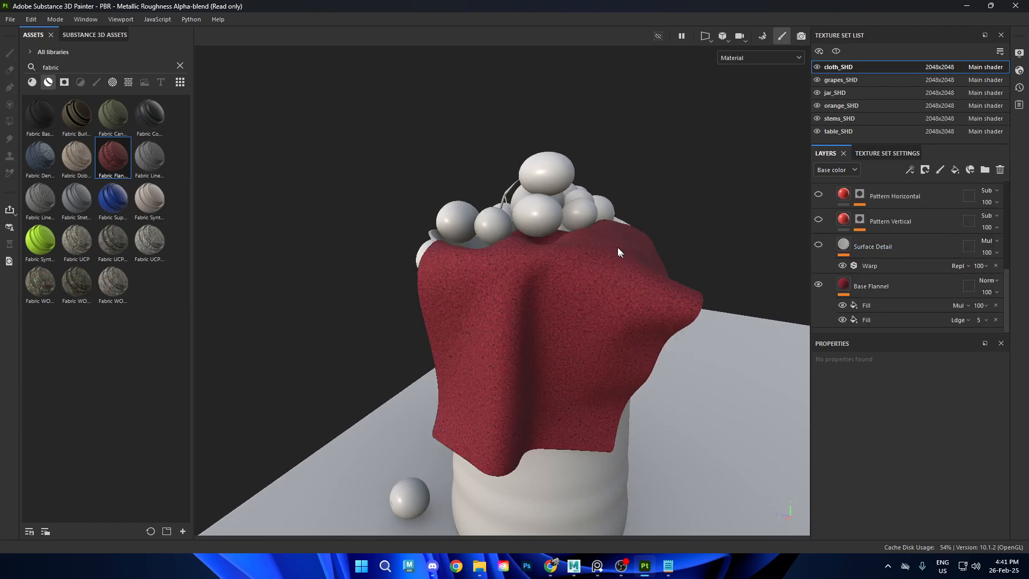
Step: Examine the isolated base fabric up close and review the Base Flannel layer and its Cells 1 fill parameters
left_click_drag(617, 248, 625, 298, "alt")
right_click_drag(625, 298, 751, 298, "alt")
middle_click_drag(611, 298, 606, 239, "alt")
left_click_drag(606, 239, 665, 241, "alt")
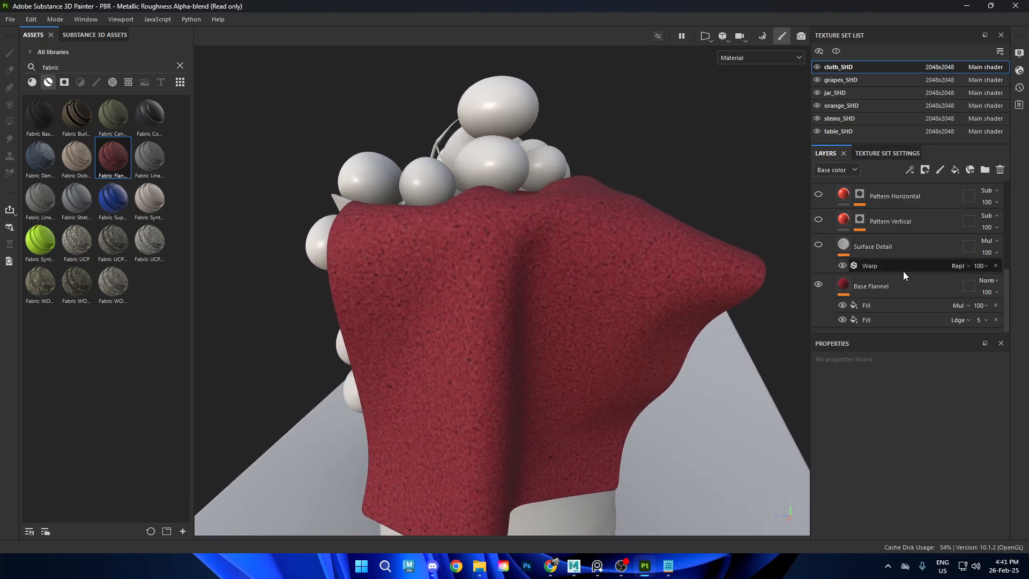
left_click(879, 289)
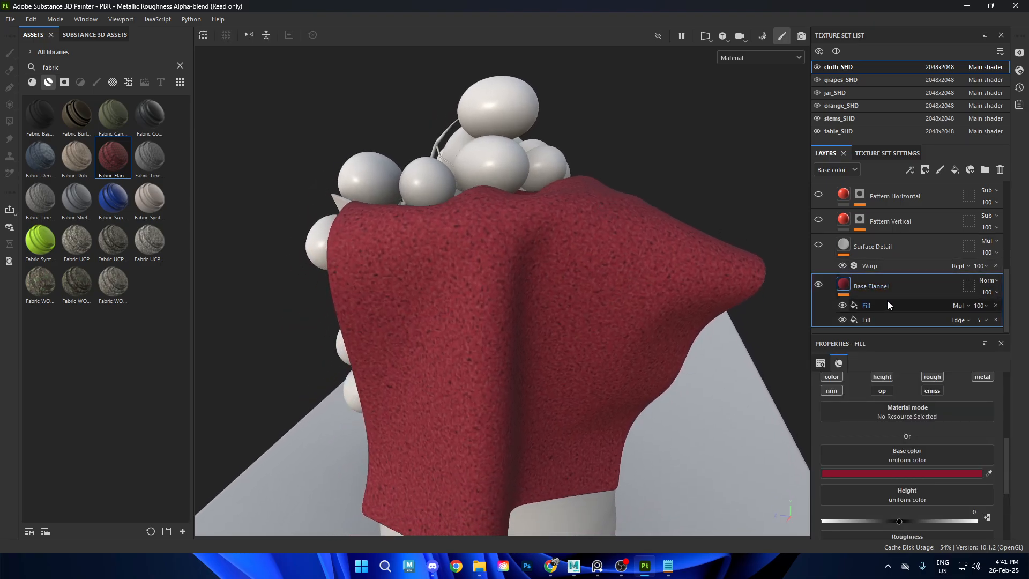
left_click(890, 304)
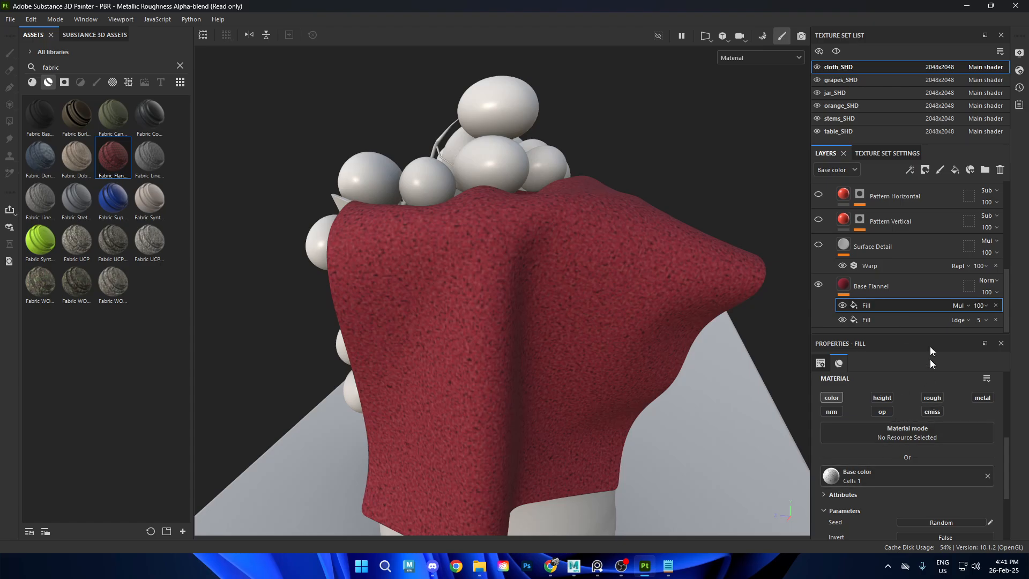
scroll(856, 410, "down", 2)
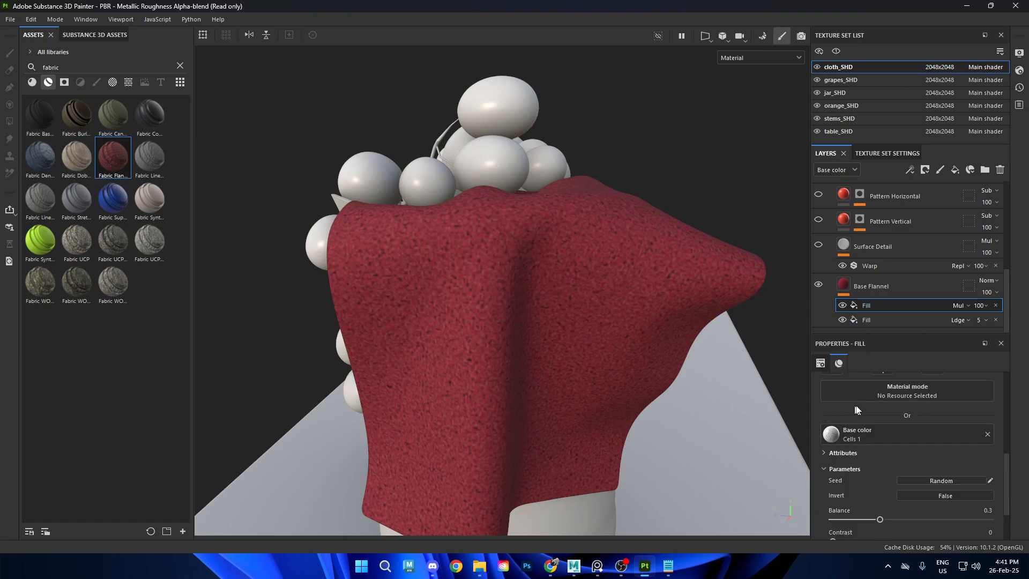
scroll(855, 410, "down", 2)
scroll(948, 432, "down", 1)
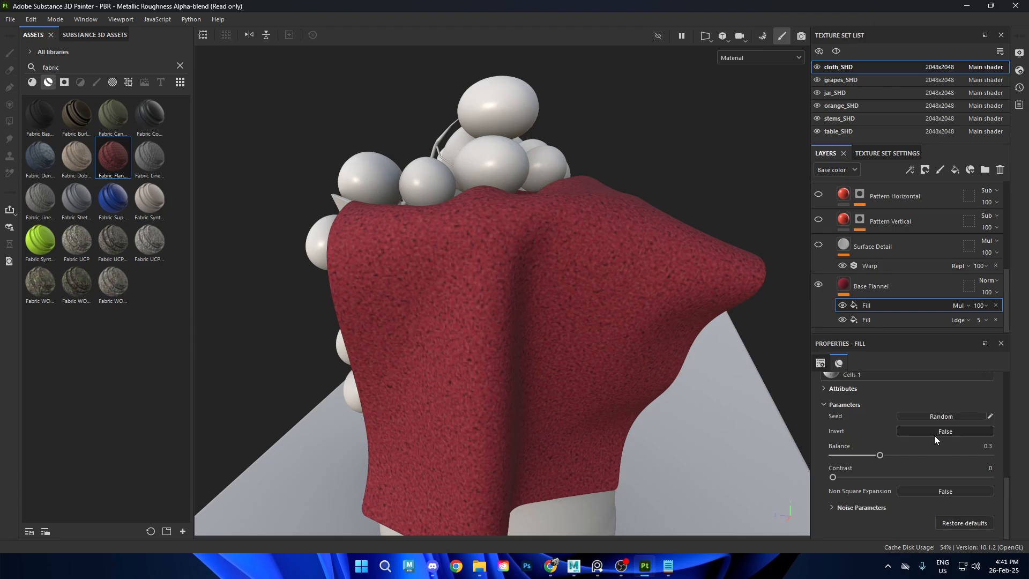
Step: Inspect the Perlin Noise fill of Base Flannel and open its base color resource choices without replacing the texture
left_click(886, 322)
scroll(885, 446, "up", 2)
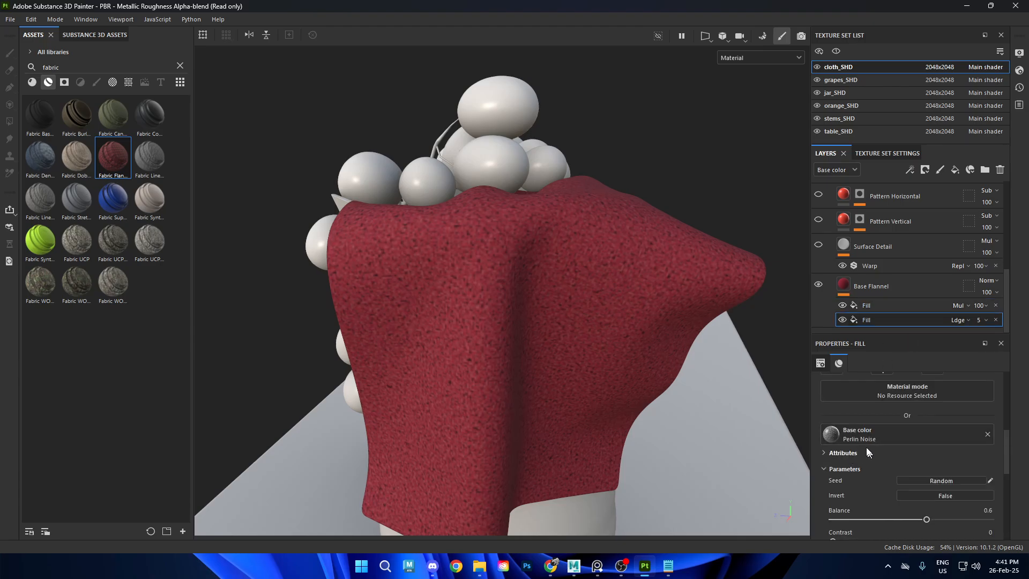
left_click(840, 438)
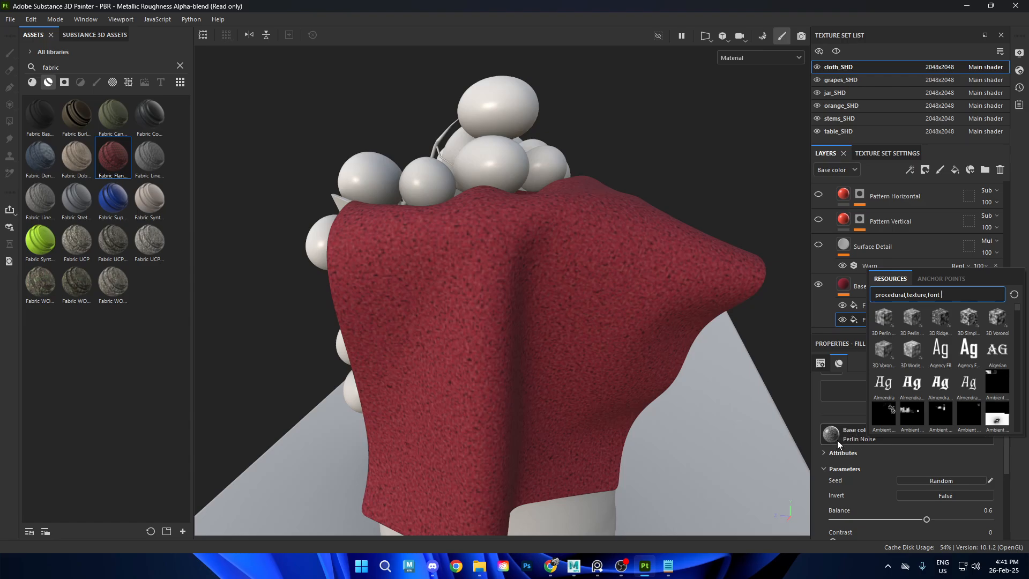
left_click_drag(705, 343, 514, 252, "alt")
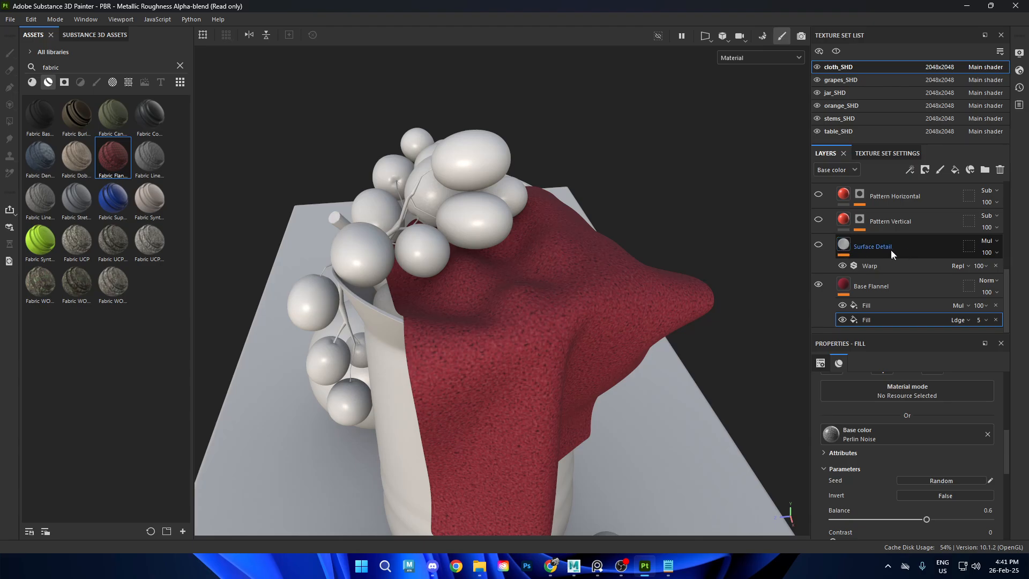
Step: Show all the layers inside the Fabric Flannel Tartan folder again and check the full tartan on the cloth
scroll(883, 249, "up", 1)
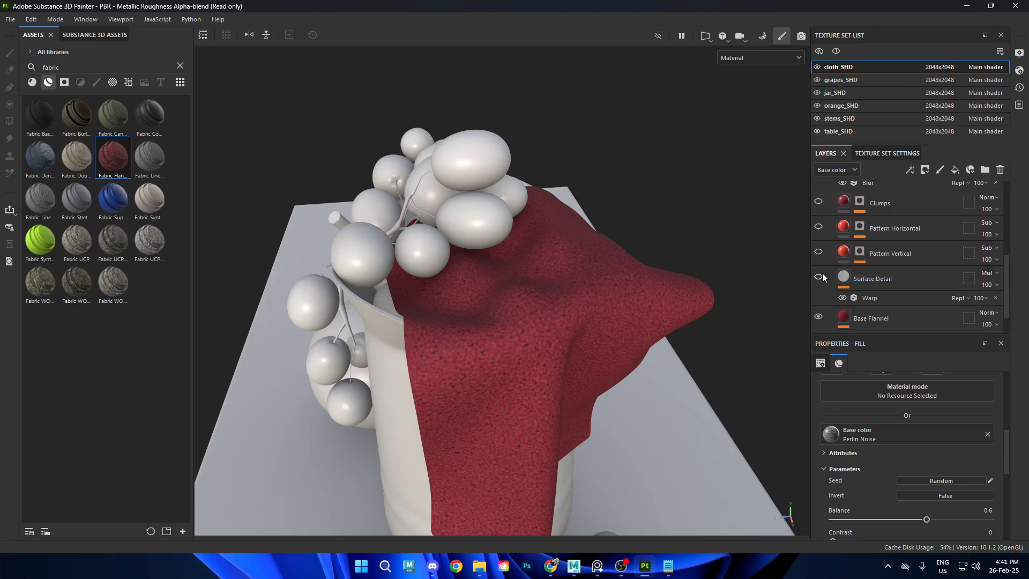
scroll(874, 256, "up", 2)
scroll(868, 243, "up", 3)
left_click_drag(820, 211, 819, 256)
scroll(627, 233, "down", 3)
left_click_drag(627, 234, 575, 224, "alt")
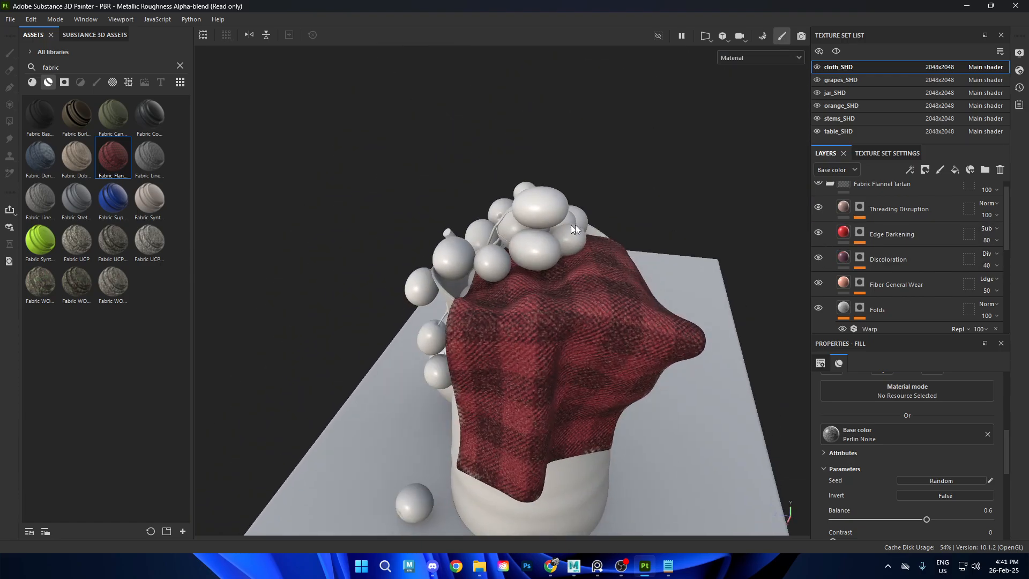
middle_click_drag(664, 346, 649, 216, "alt")
scroll(895, 277, "down", 1)
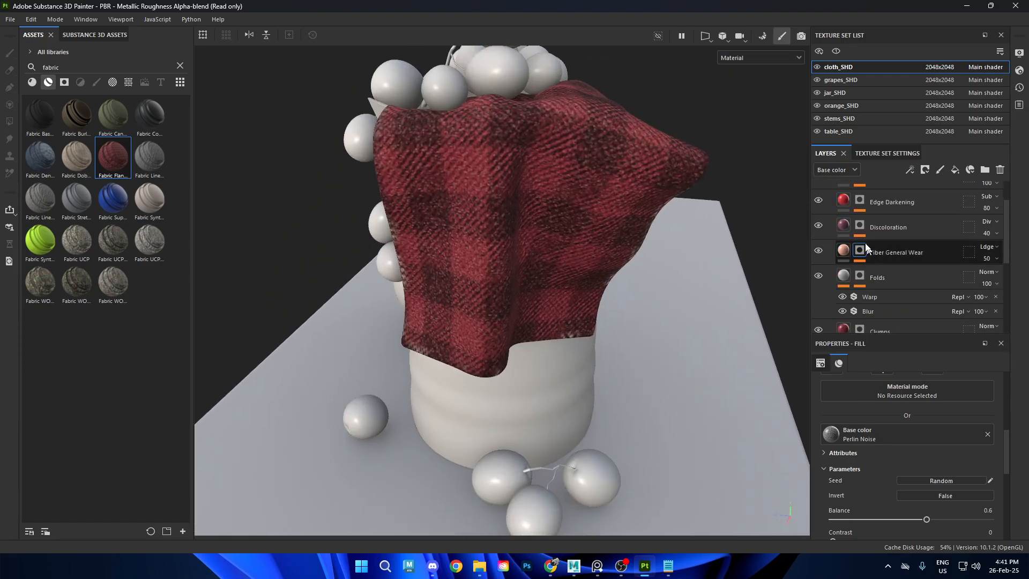
Step: Hide the layers above Base Flannel in the Fabric Flannel Tartan folder to isolate the base fabric again
scroll(820, 214, "down", 4)
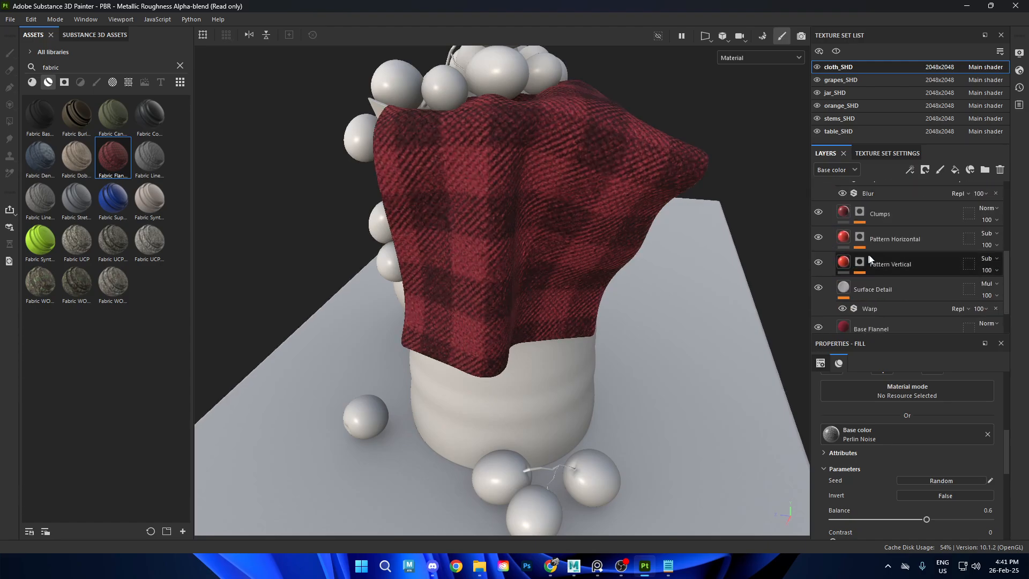
left_click_drag(818, 213, 818, 288)
scroll(863, 281, "up", 2)
scroll(863, 282, "down", 2)
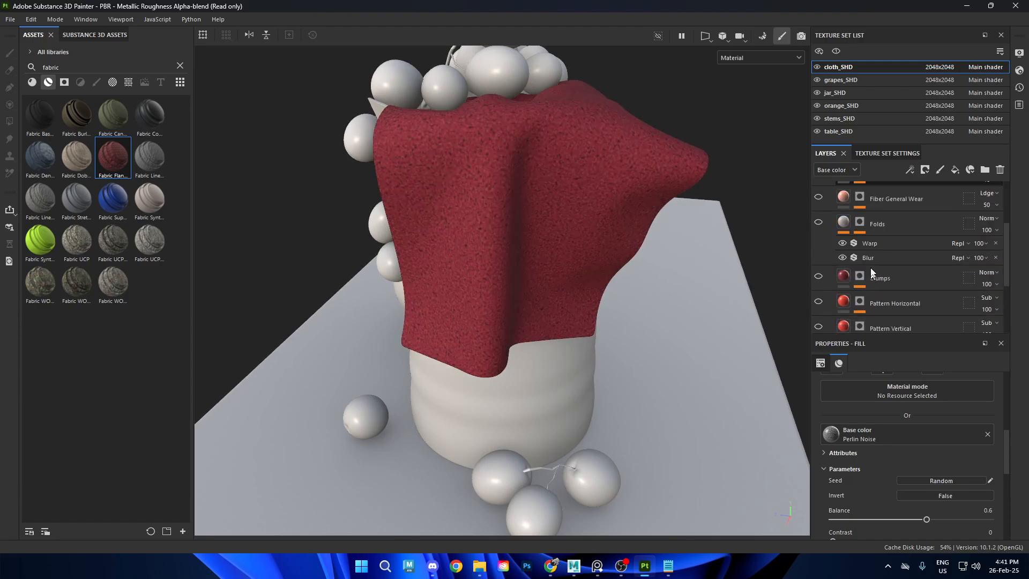
left_click_drag(597, 200, 700, 340, "alt")
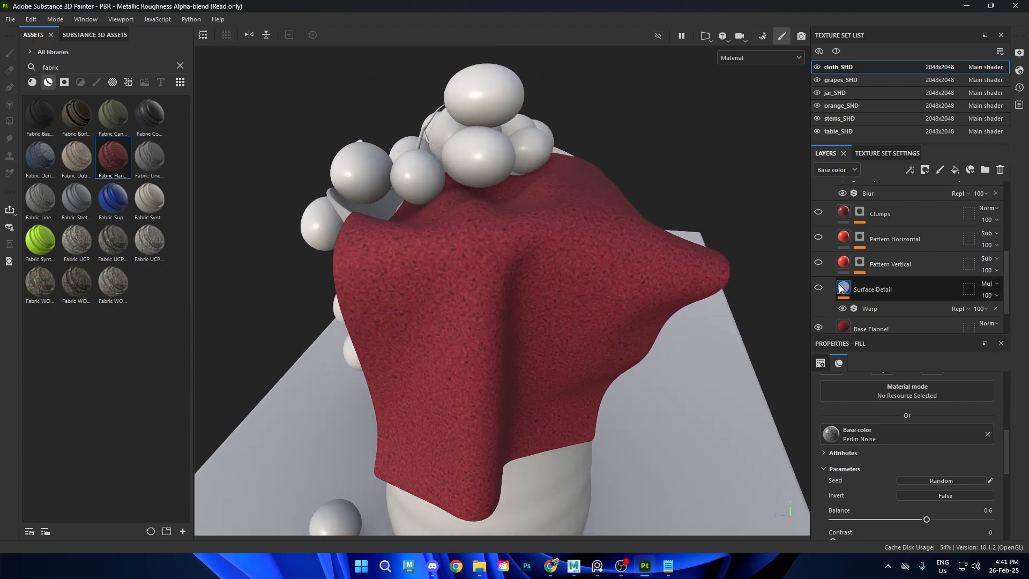
Step: Show the Surface Detail layer and examine its weave on the cloth, toggling its visibility for comparison
left_click(819, 288)
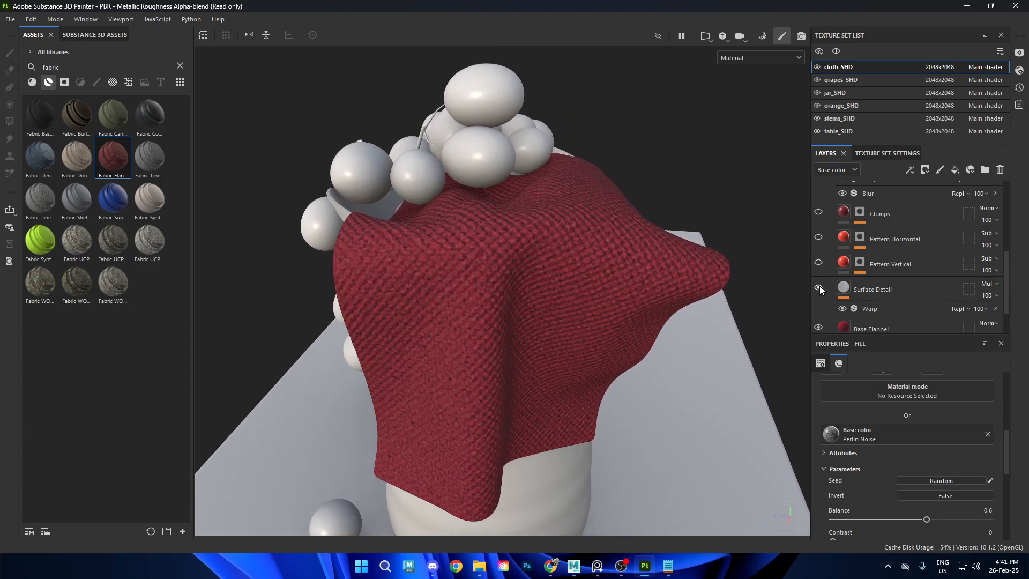
left_click_drag(552, 274, 523, 244, "alt")
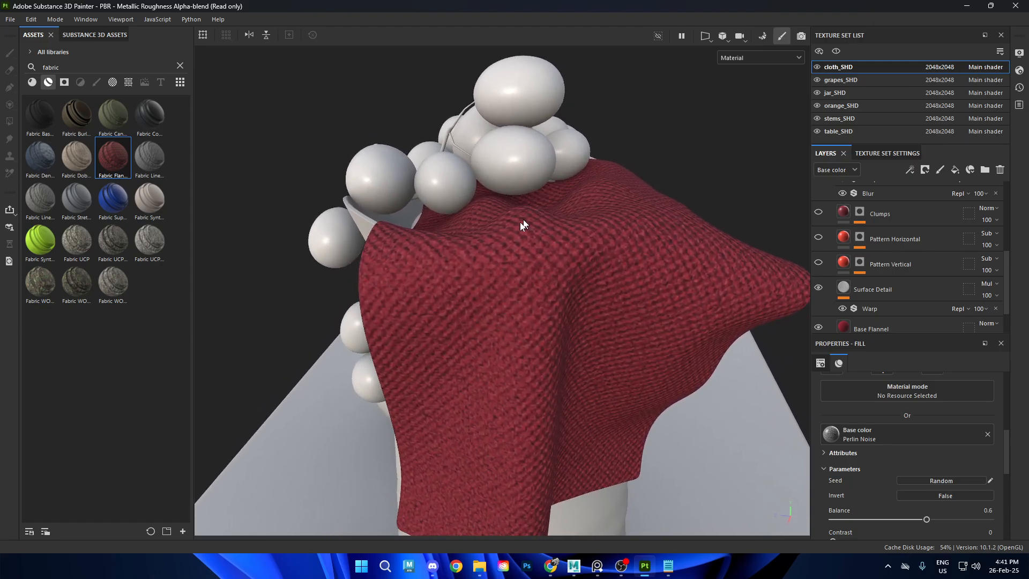
middle_click_drag(670, 285, 661, 280, "alt")
left_click(851, 301)
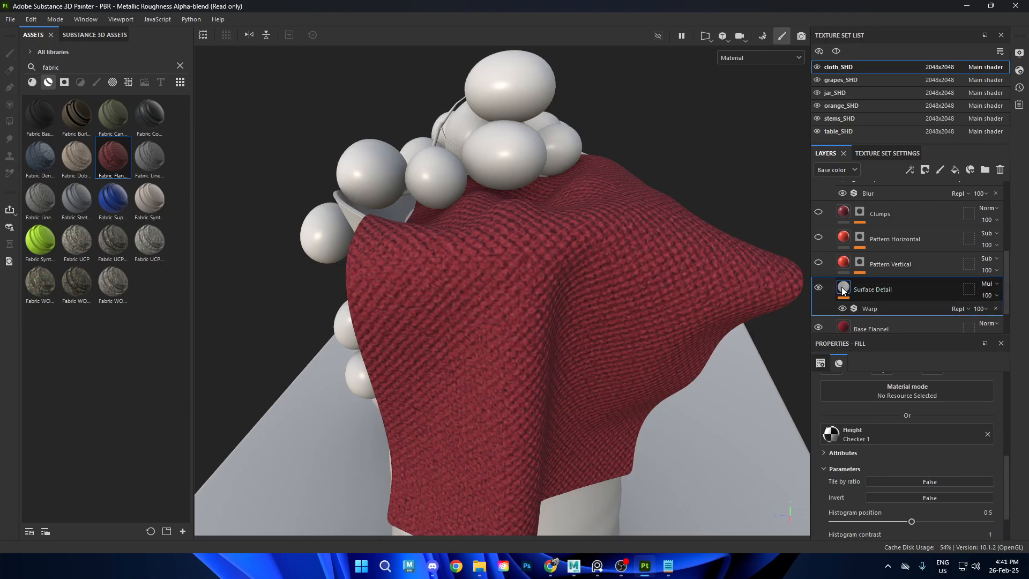
left_click(818, 288)
left_click(819, 288)
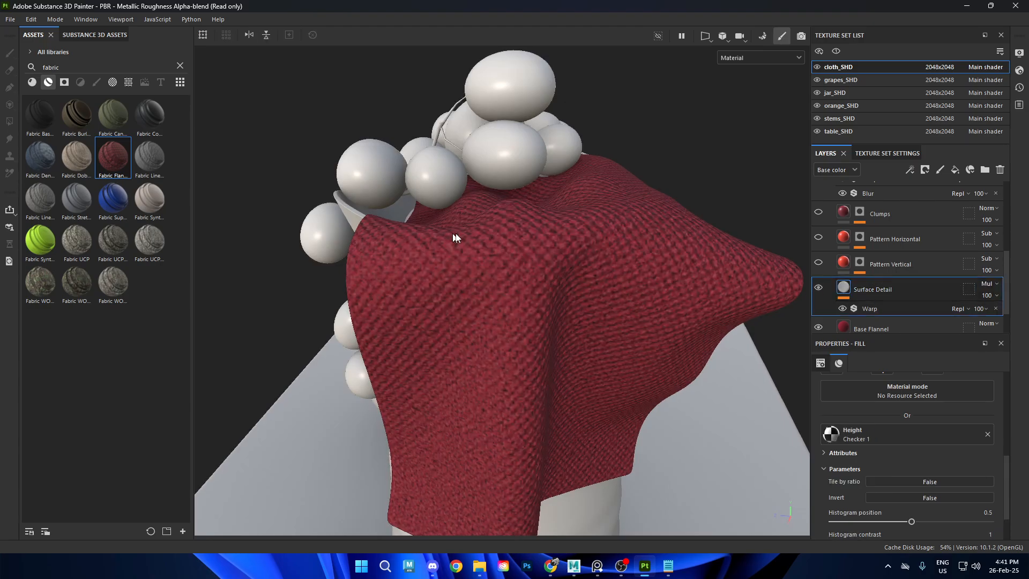
Step: Show the Pattern Vertical and Pattern Horizontal layers and check the plaid they build on the cloth
left_click_drag(454, 237, 923, 258, "alt")
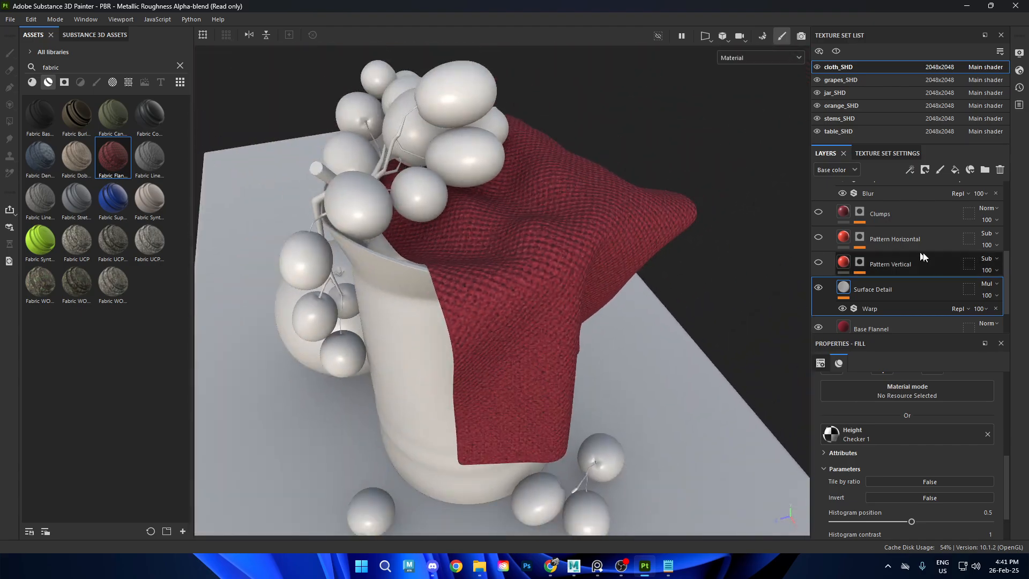
left_click(817, 263)
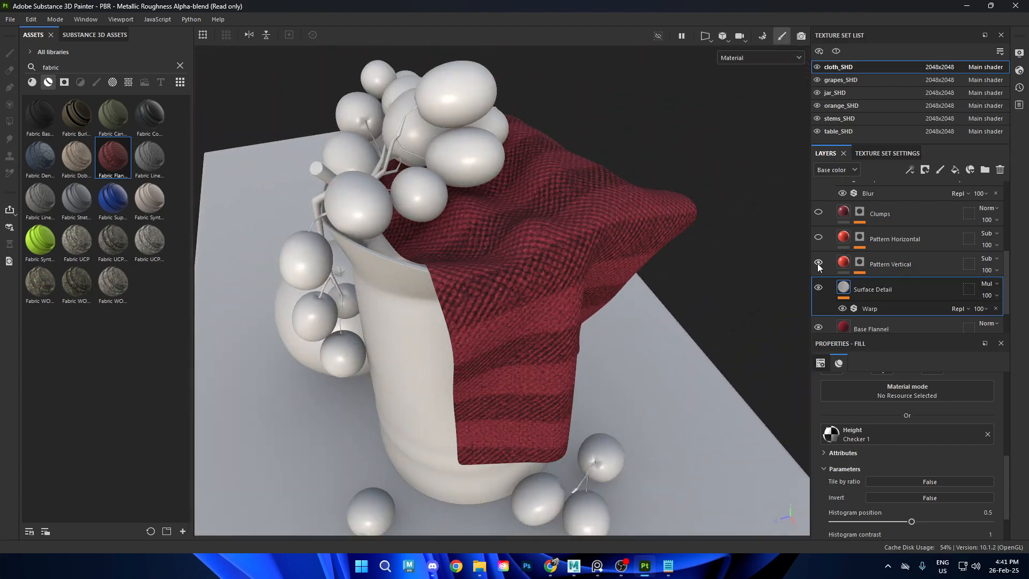
left_click(818, 238)
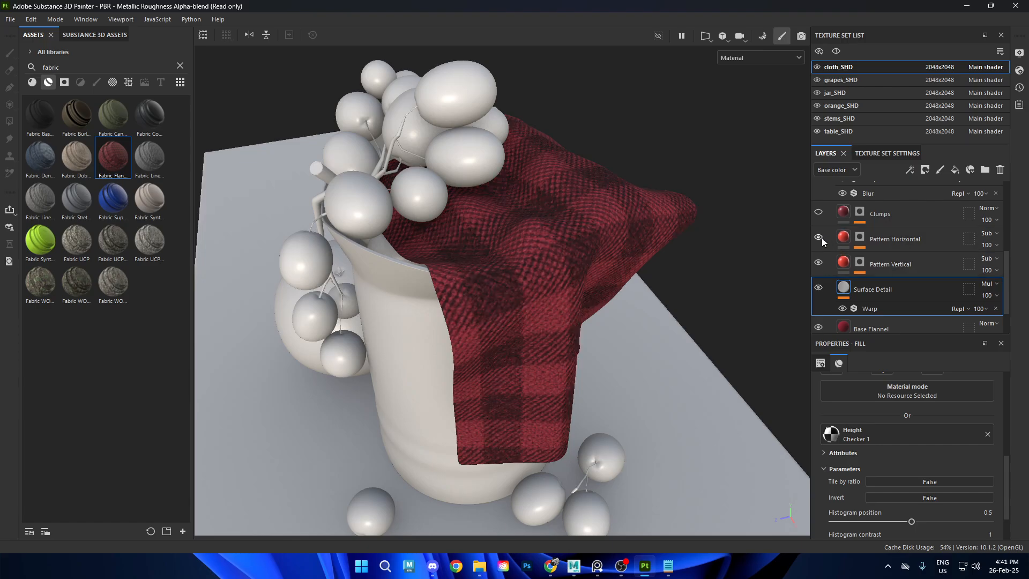
left_click_drag(629, 224, 701, 271, "alt")
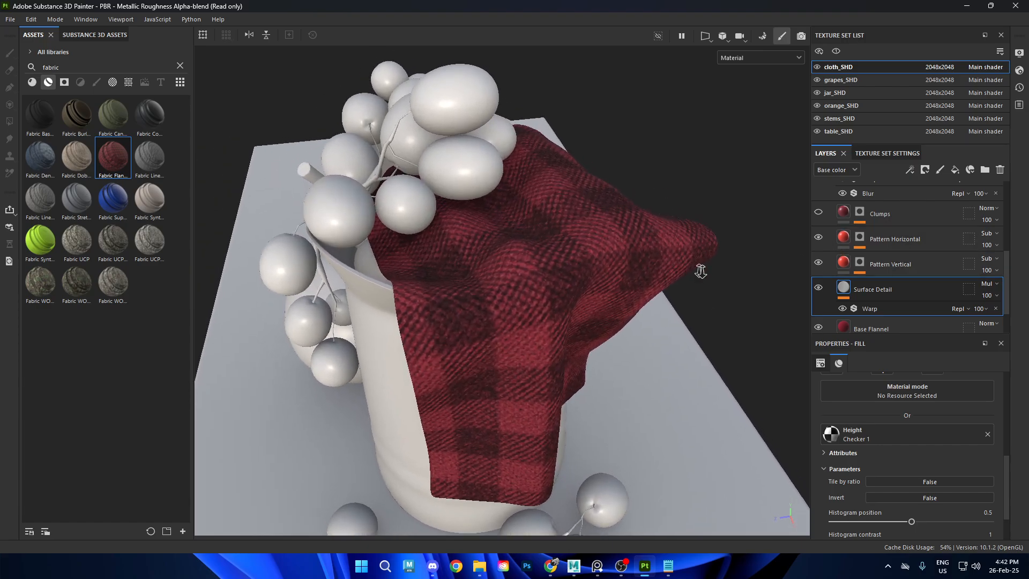
Step: Show Clumps, Folds, Fiber General Wear, Discoloration, Edge Darkening and Threading Disruption again, and check the cloth up close
scroll(924, 268, "up", 3)
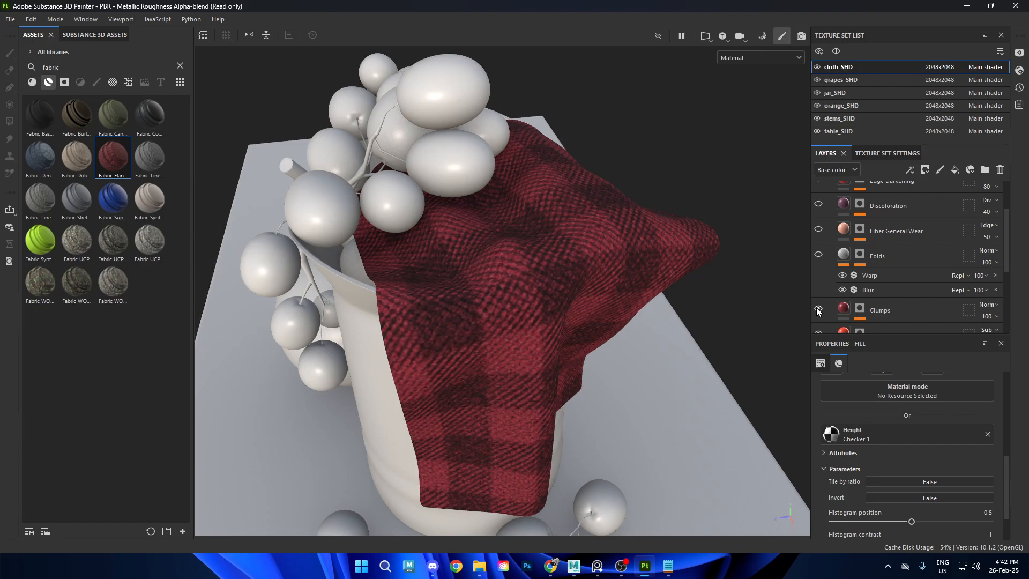
right_click_drag(385, 259, 555, 266, "alt")
left_click_drag(557, 267, 643, 263, "alt")
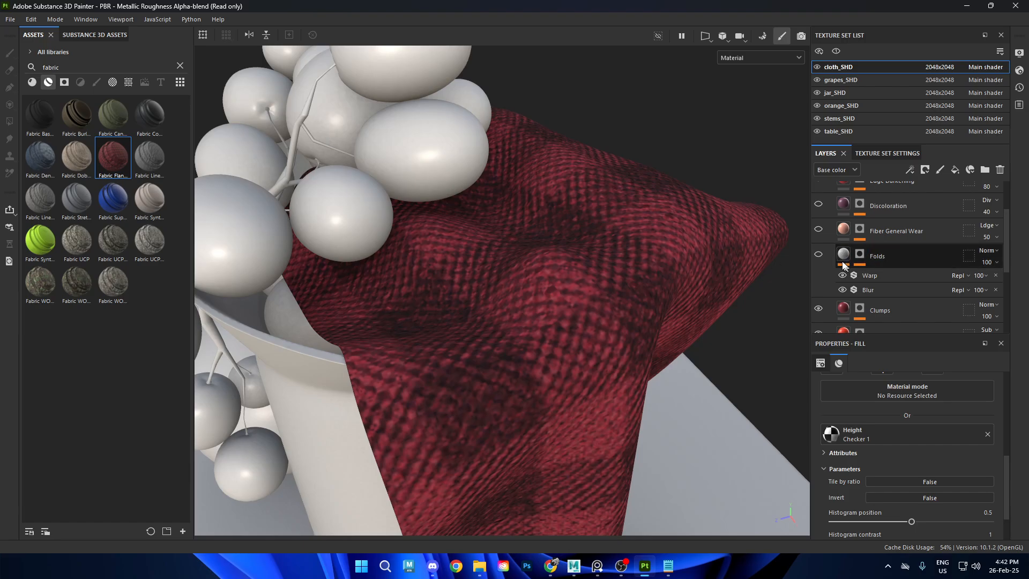
left_click(818, 229)
left_click(818, 204)
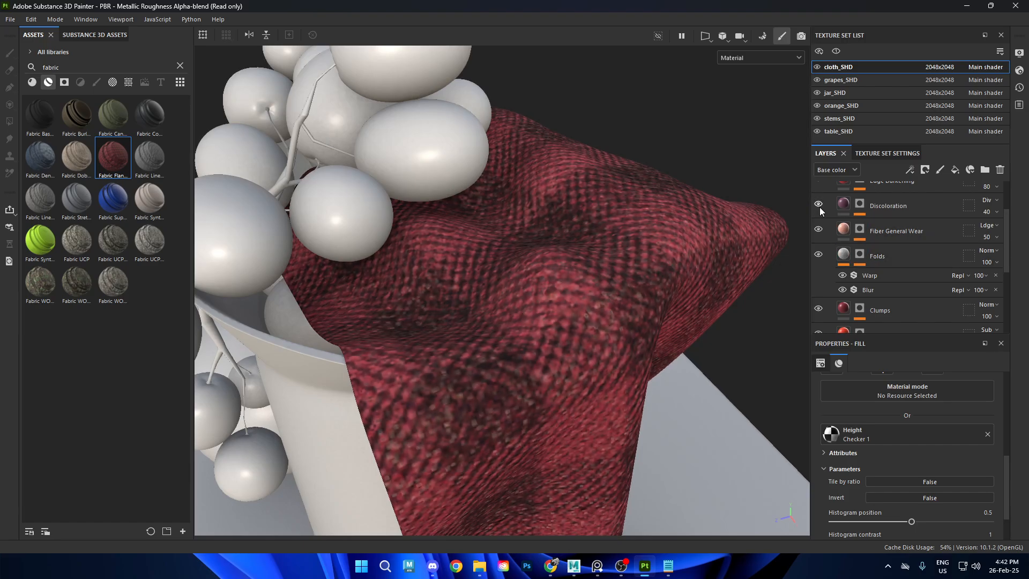
scroll(836, 225, "up", 2)
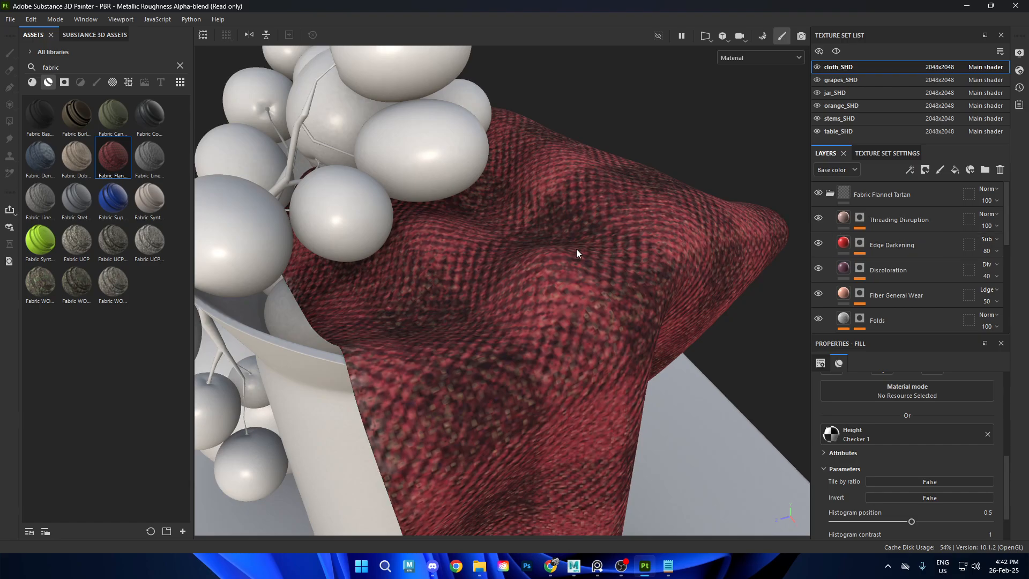
scroll(570, 254, "down", 5)
left_click_drag(568, 256, 702, 324, "alt")
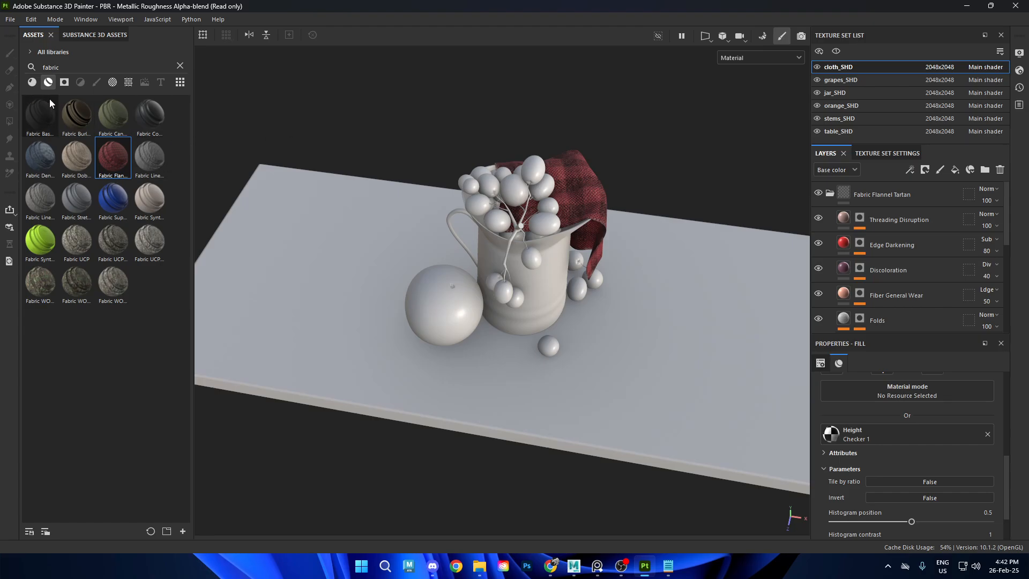
Step: Collapse the Fabric Flannel Tartan folder and compare the fabric materials with the fabric smart materials
left_click(834, 193)
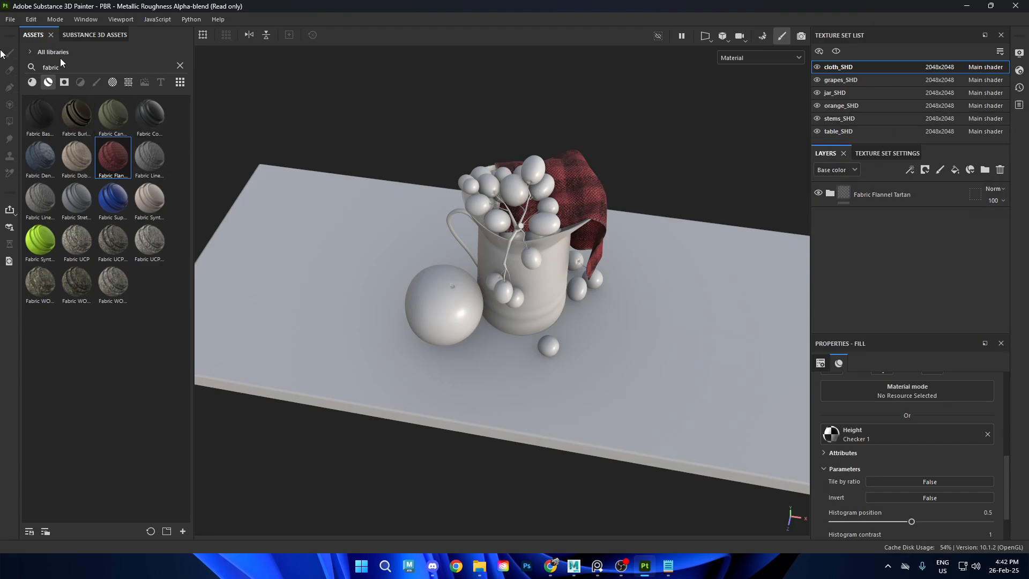
left_click(32, 82)
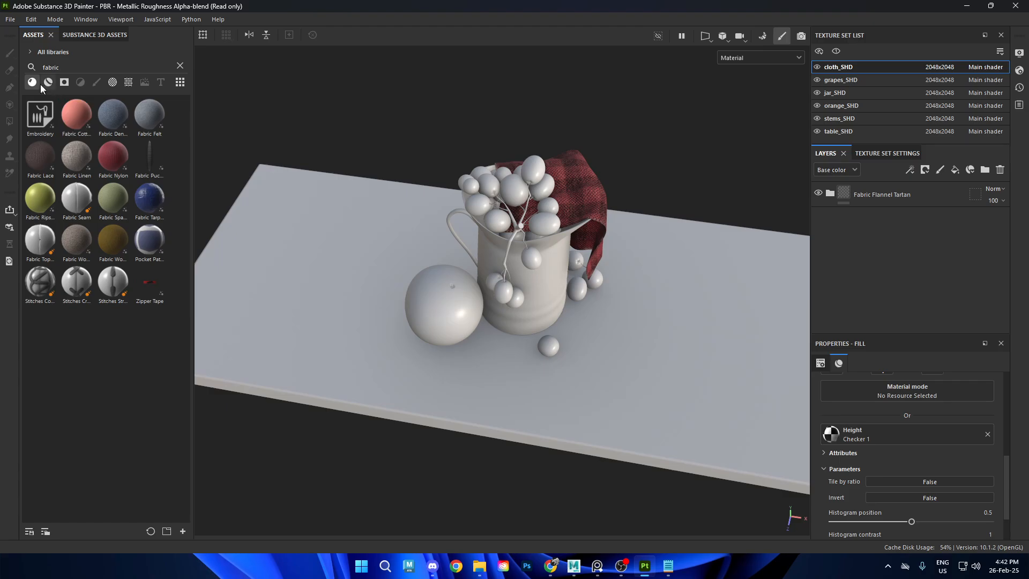
left_click(48, 82)
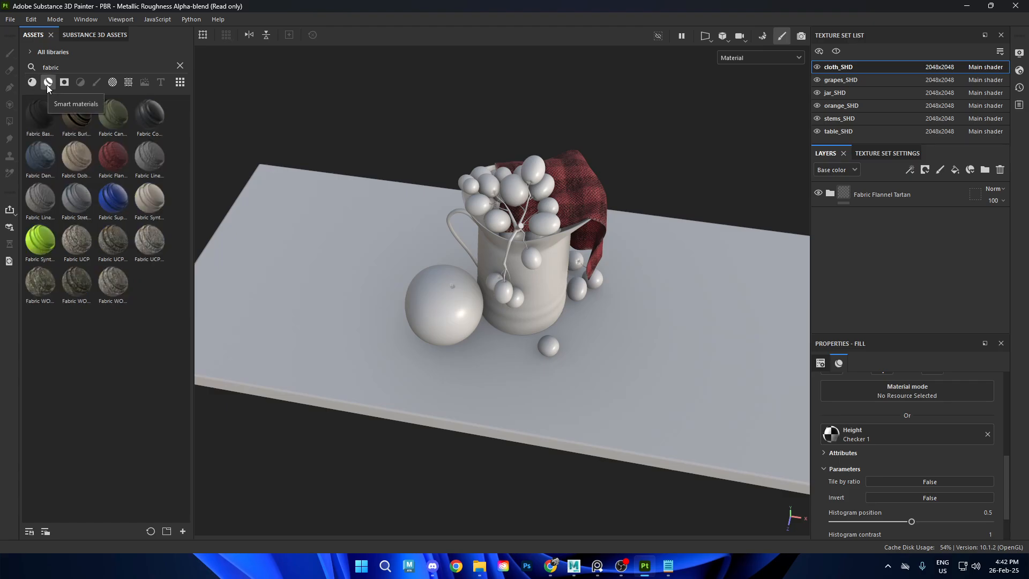
left_click(35, 85)
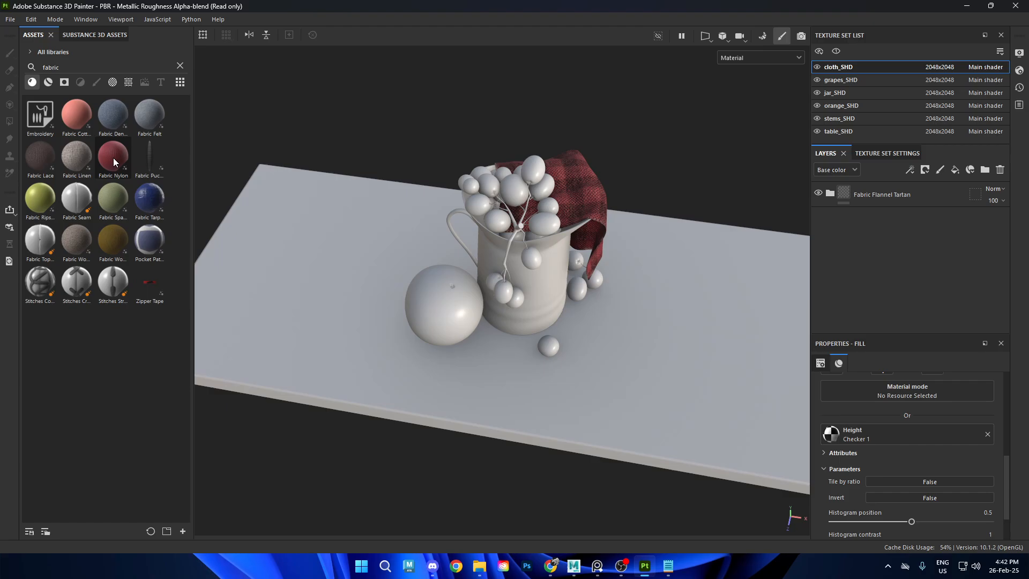
Step: Add the Fabric Denim material above the Fabric Flannel Tartan folder and hide the tartan to view the denim on the cloth
left_click_drag(113, 114, 880, 196)
left_click_drag(797, 222, 573, 253, "alt")
right_click_drag(574, 254, 584, 270, "alt")
left_click_drag(584, 271, 600, 241, "alt")
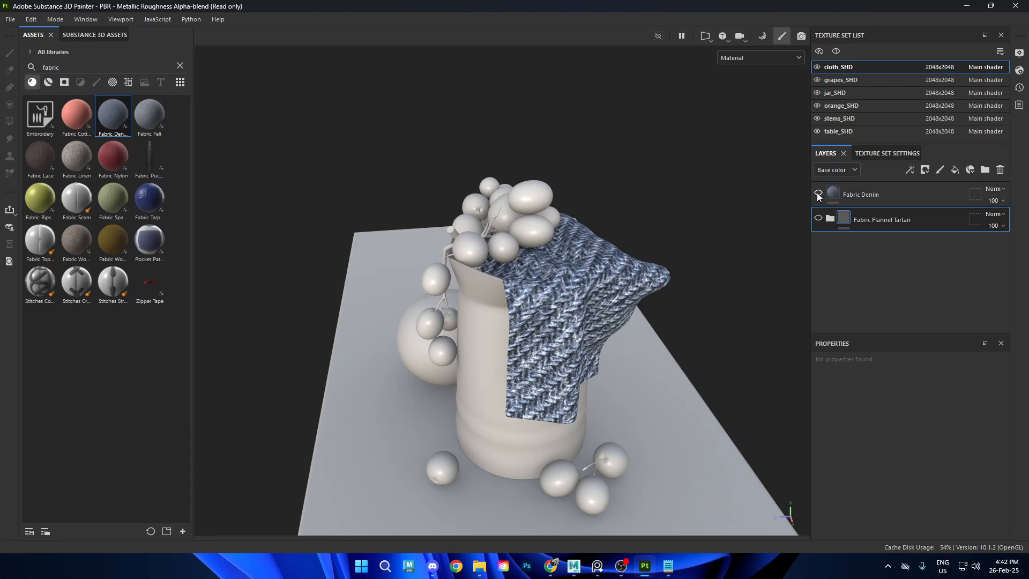
Step: Select the Fabric Denim layer and review its fill, tiling and material parameters
left_click(860, 191)
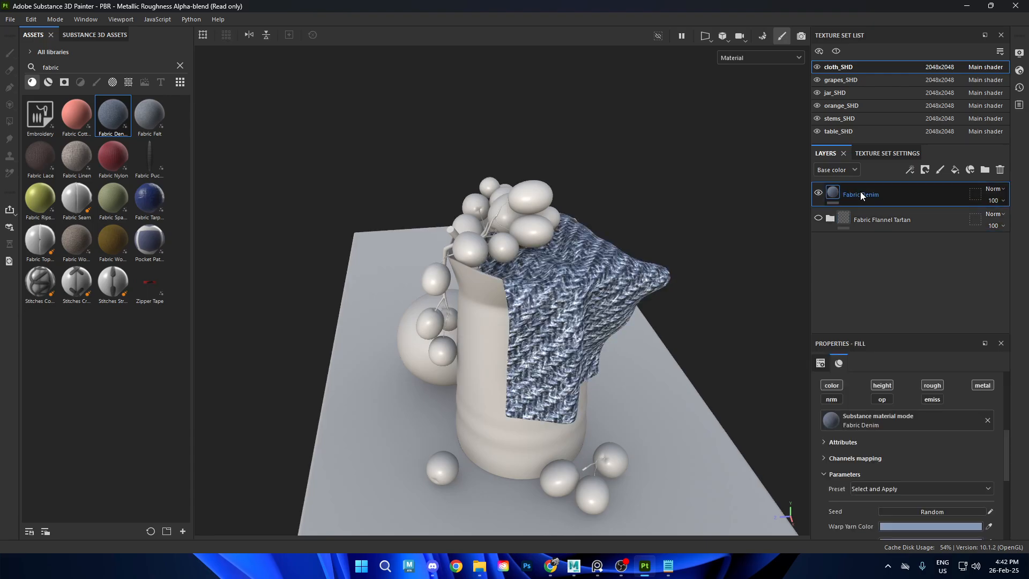
scroll(946, 449, "down", 5)
scroll(943, 446, "up", 2)
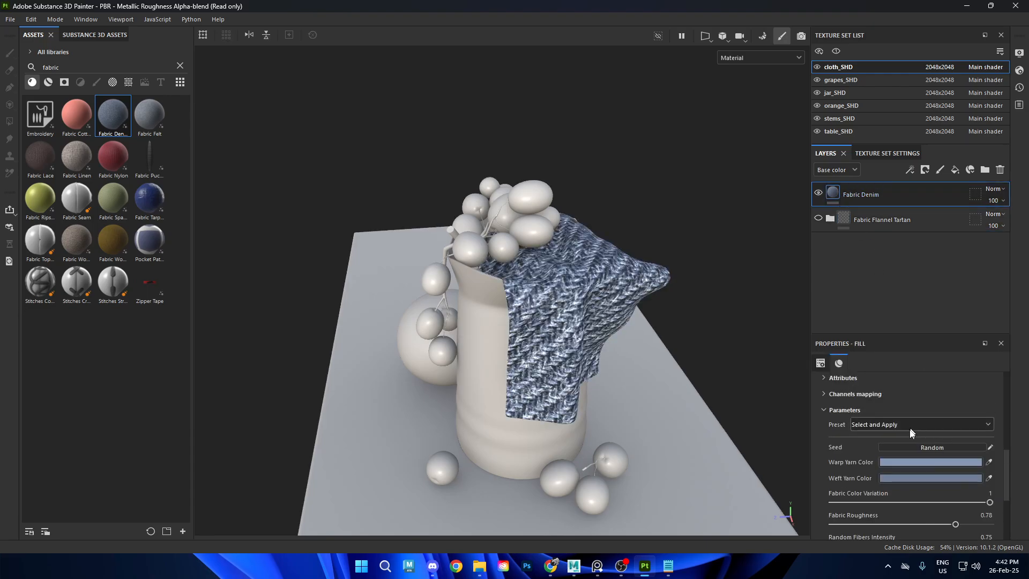
left_click_drag(892, 333, 889, 221)
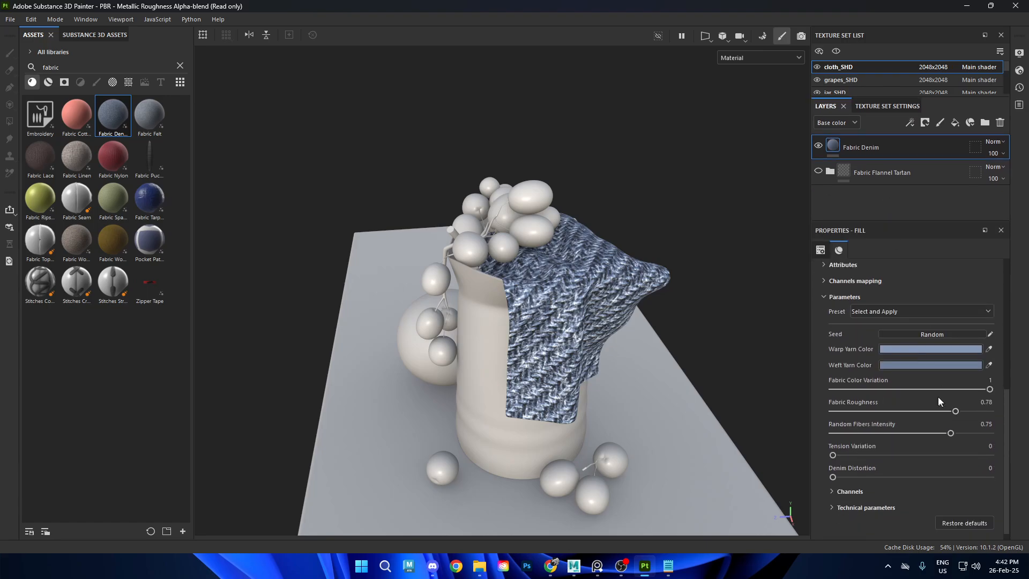
scroll(934, 396, "up", 5)
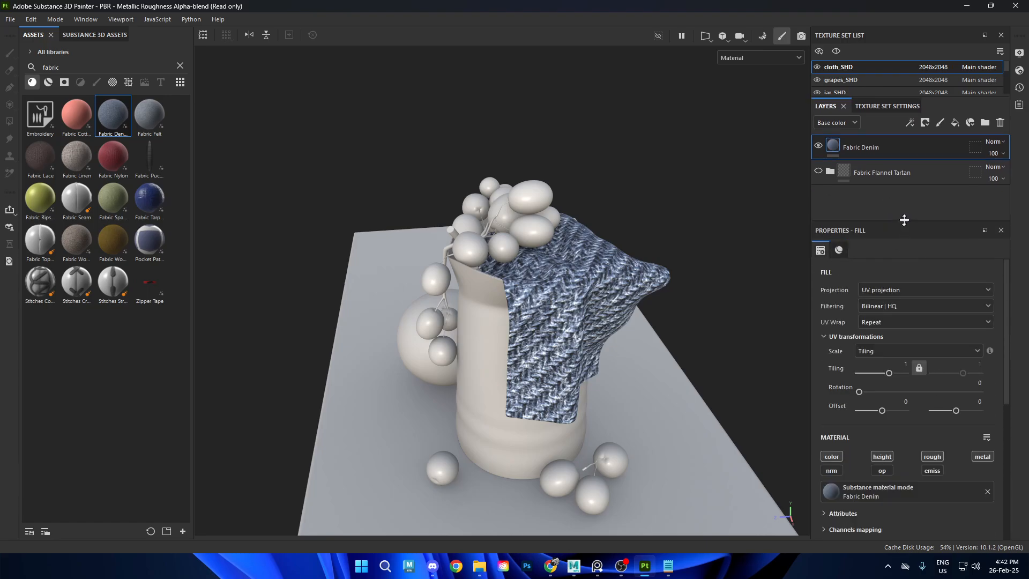
left_click_drag(904, 220, 902, 333)
left_click_drag(901, 98, 901, 151)
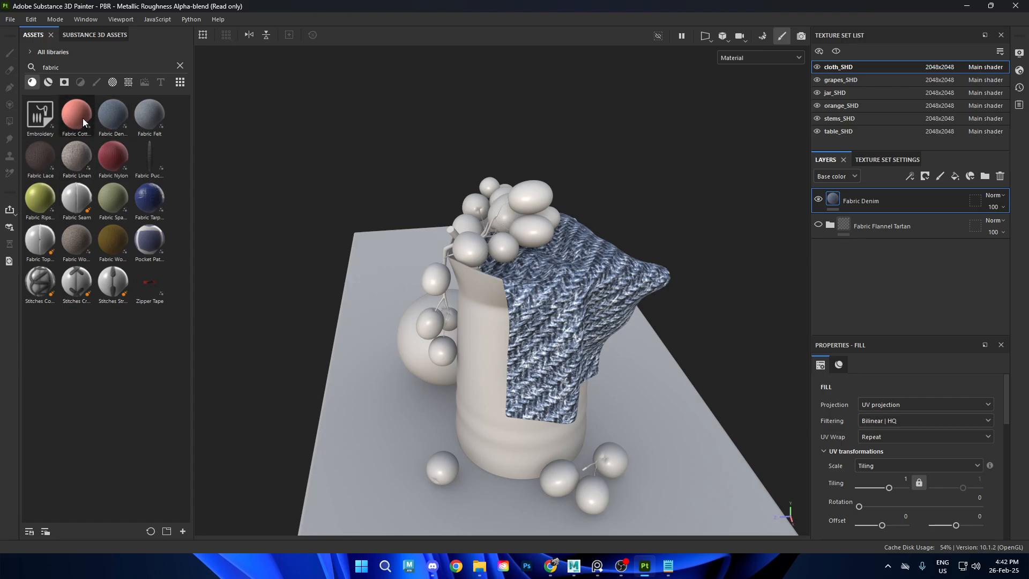
Step: Hide the Fabric Denim layer and show the Fabric Flannel Tartan folder on the cloth again
left_click_drag(507, 316, 617, 252, "alt")
left_click(818, 199)
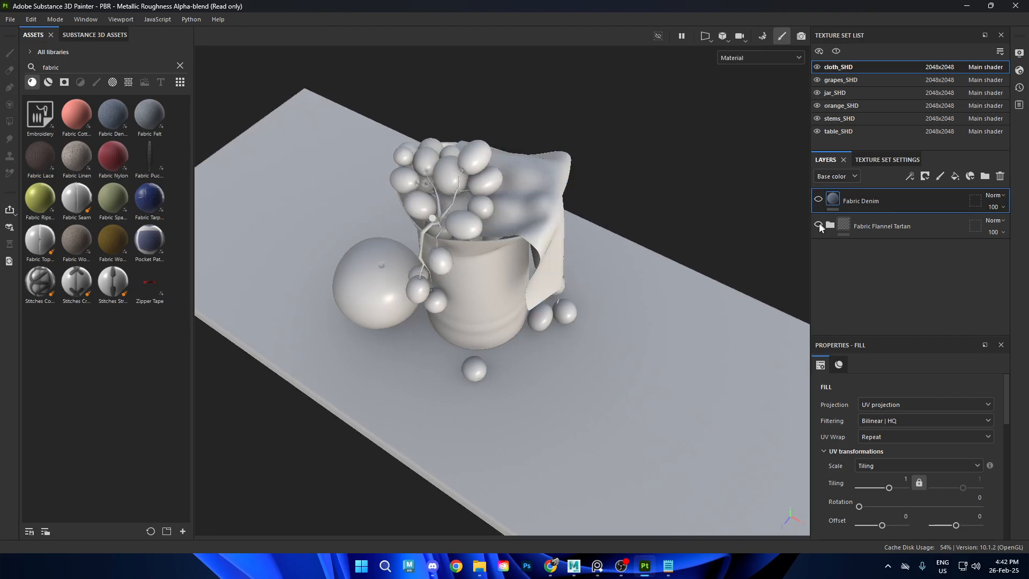
right_click_drag(474, 161, 576, 239, "alt")
left_click_drag(577, 239, 573, 204, "alt")
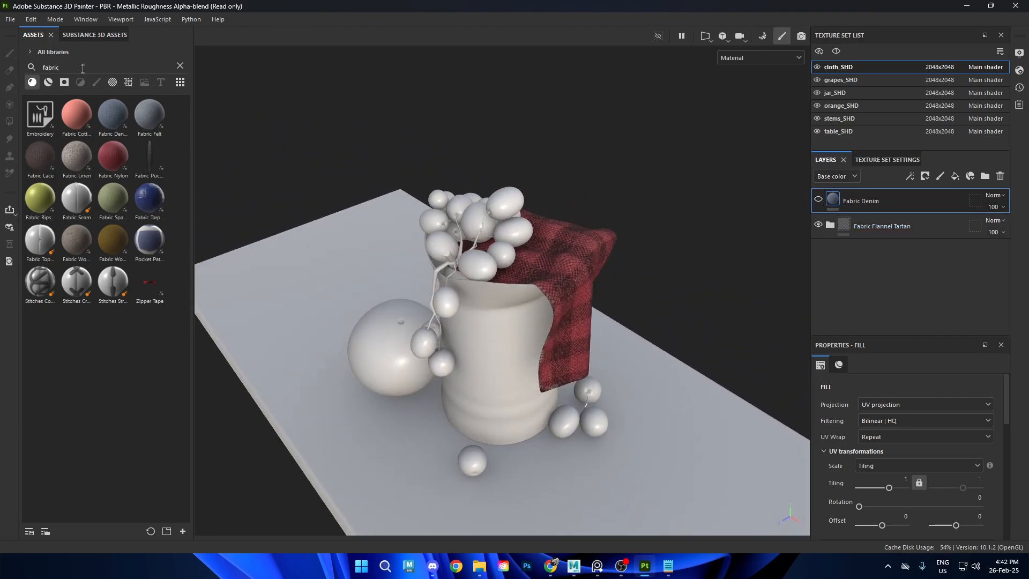
Step: Replace the asset search with "metal" and list the matching smart materials
left_click(83, 67)
left_click(180, 66)
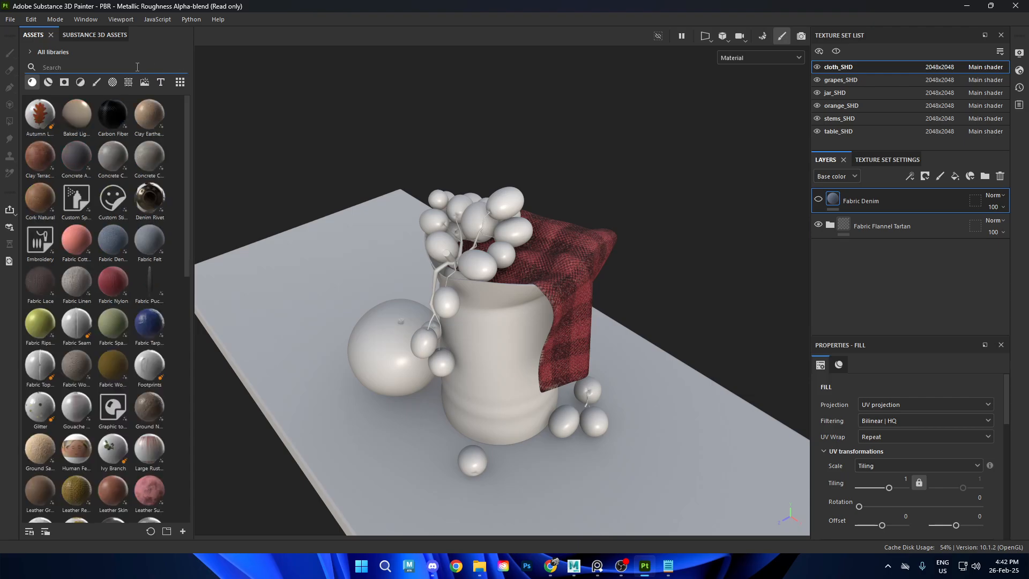
type("metal")
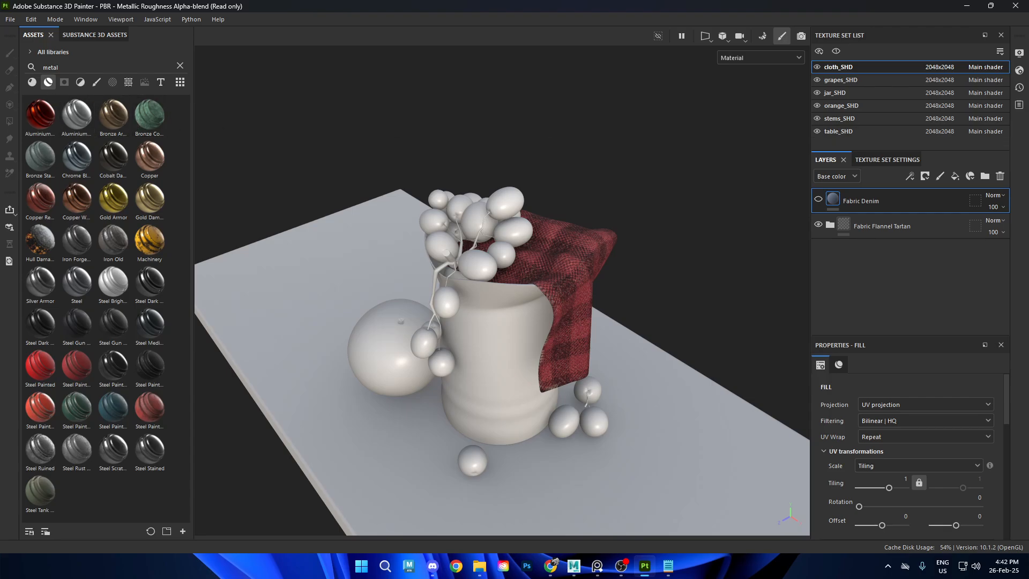
Step: Replace the default layer of the jar_SHD texture set with the blue painted steel smart material
left_click_drag(448, 325, 488, 328, "alt")
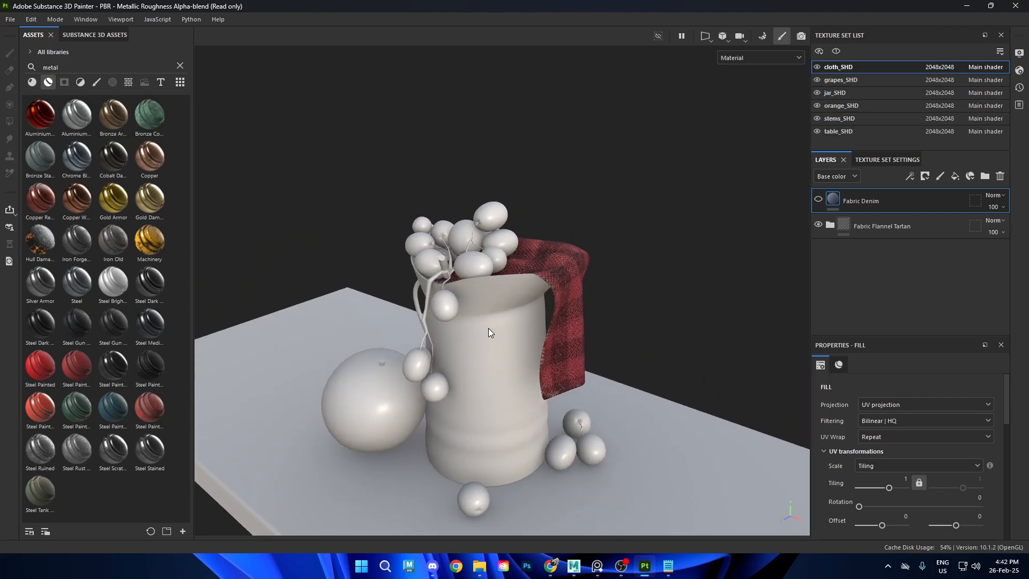
middle_click_drag(489, 336, 488, 271, "alt")
right_click_drag(488, 271, 572, 303, "alt")
left_click(847, 81)
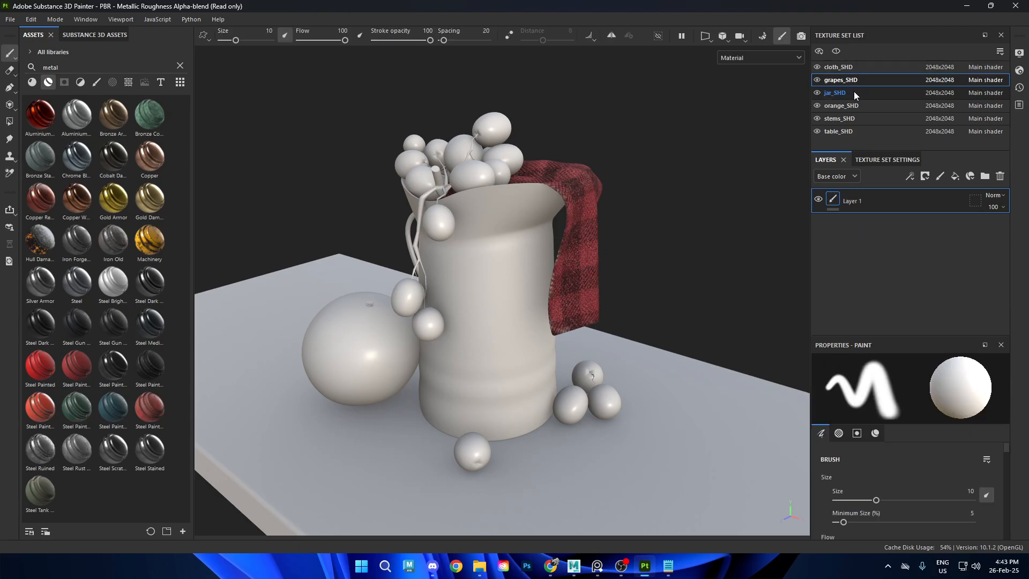
left_click(854, 92)
key("Delete")
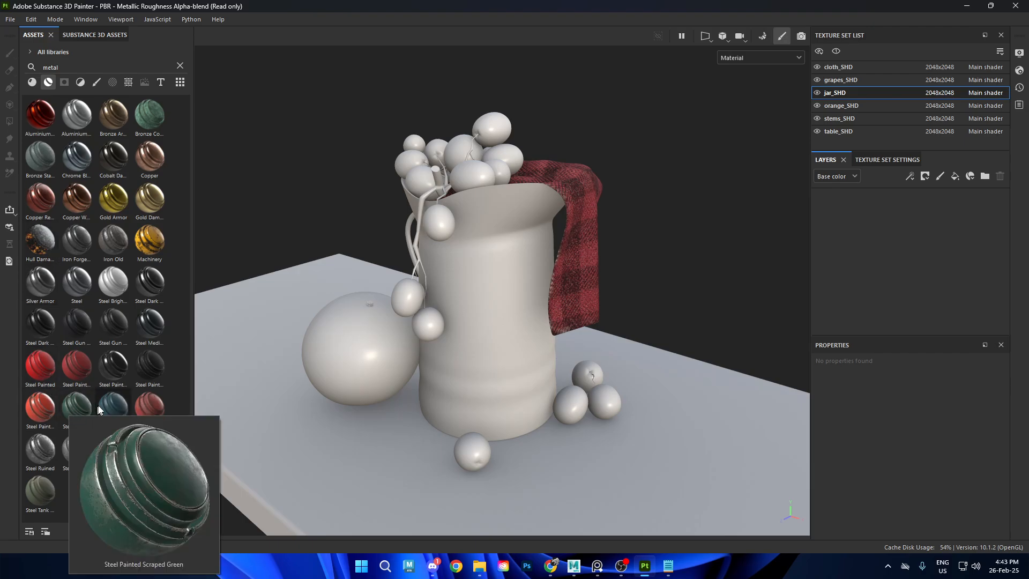
mouse_move(99, 410)
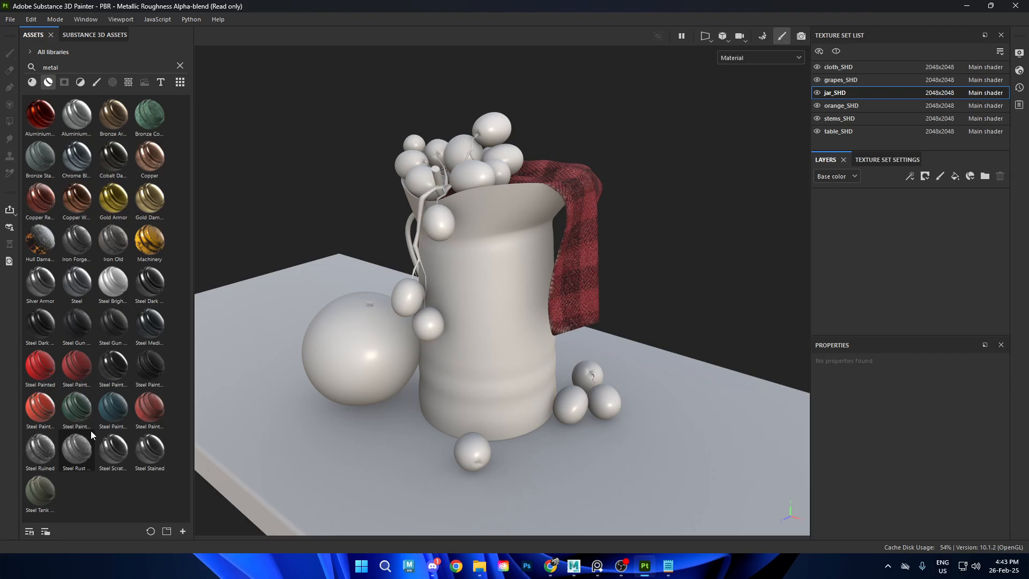
left_click_drag(110, 410, 891, 209)
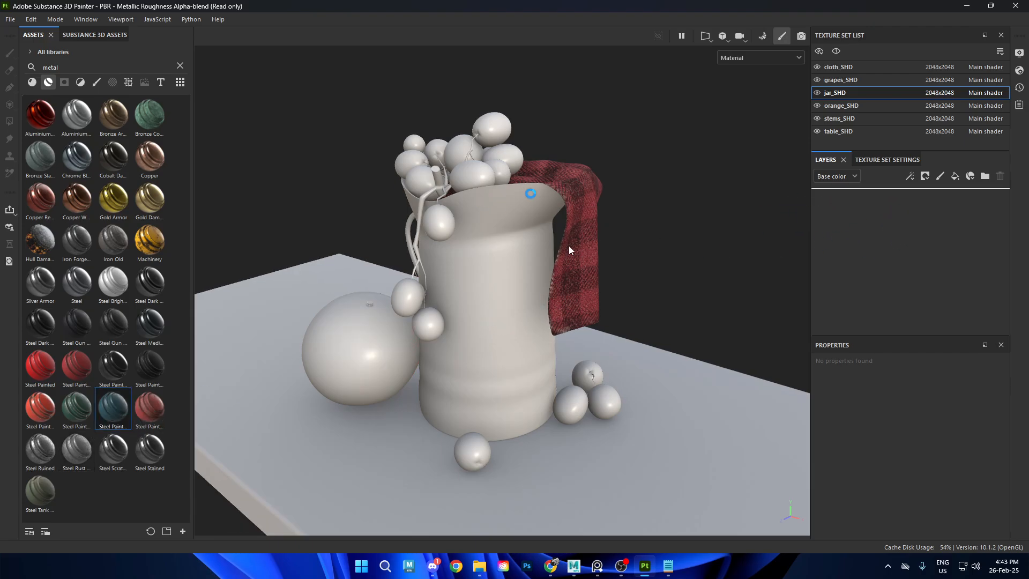
Step: Select the table_SHD texture set and search the smart materials for "wood"
middle_click_drag(523, 238, 528, 227, "alt")
left_click_drag(528, 227, 558, 253, "alt")
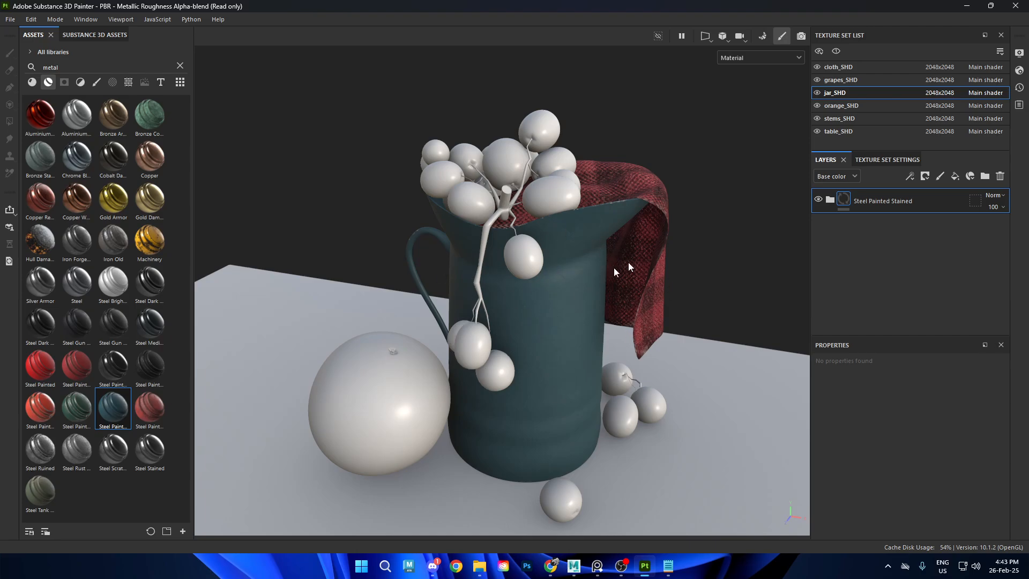
left_click_drag(628, 266, 708, 138, "alt")
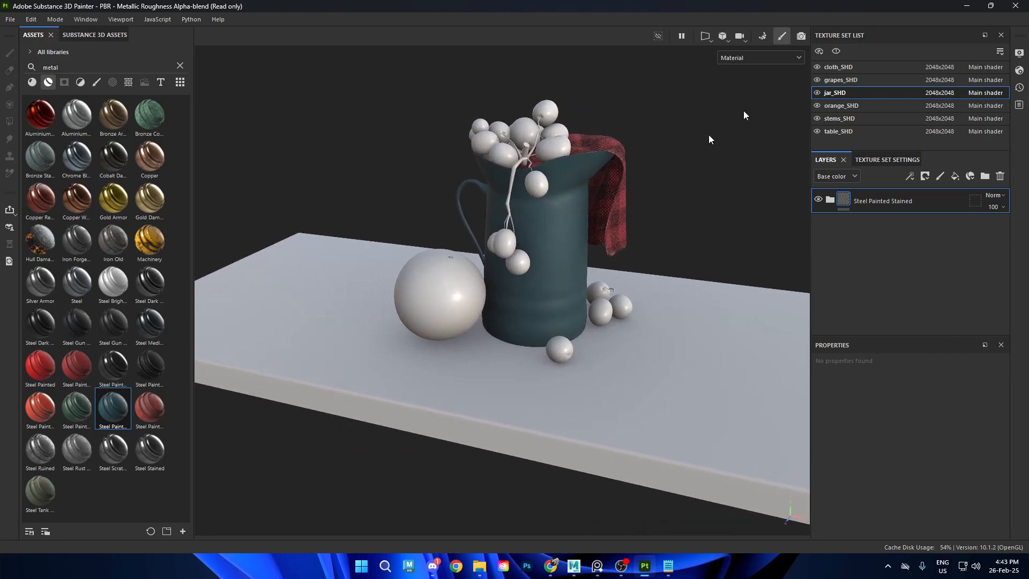
left_click(844, 132)
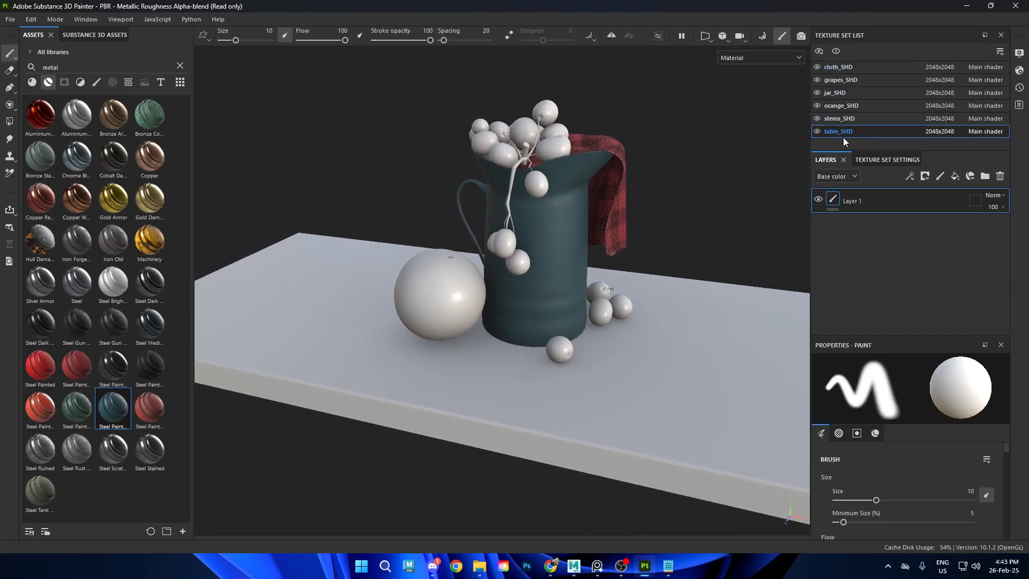
double_click(63, 67)
type("wood")
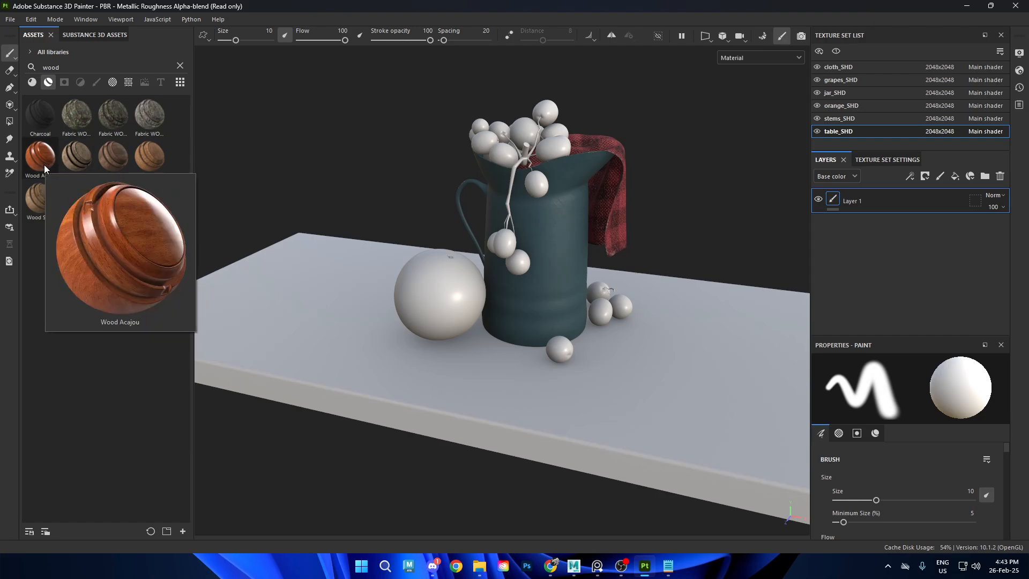
Step: Replace the default layer of the table_SHD texture set with the Wood Walnut smart material
left_click_drag(75, 200, 351, 367)
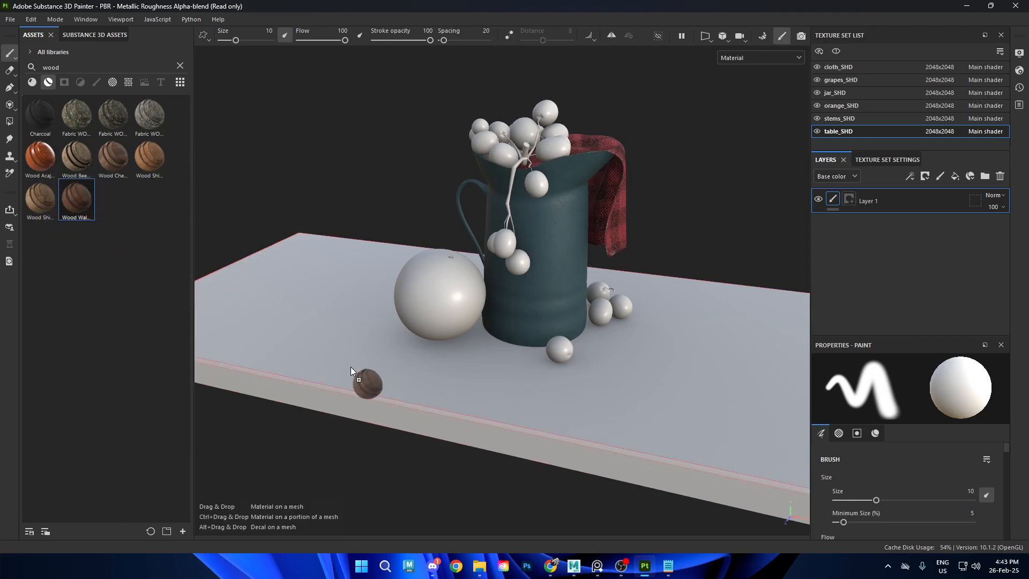
left_click_drag(654, 416, 888, 201)
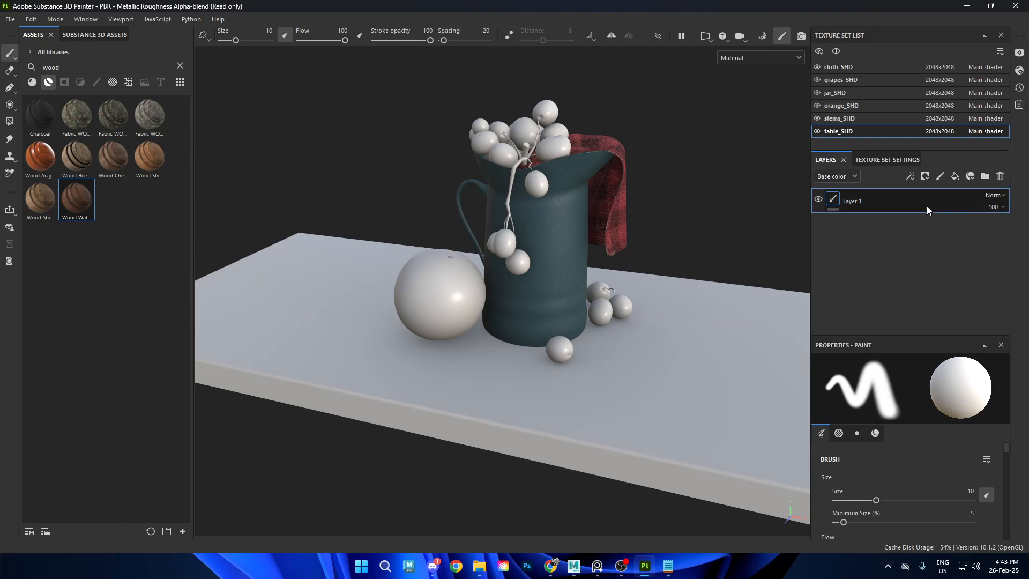
key("Delete")
left_click_drag(76, 207, 911, 204)
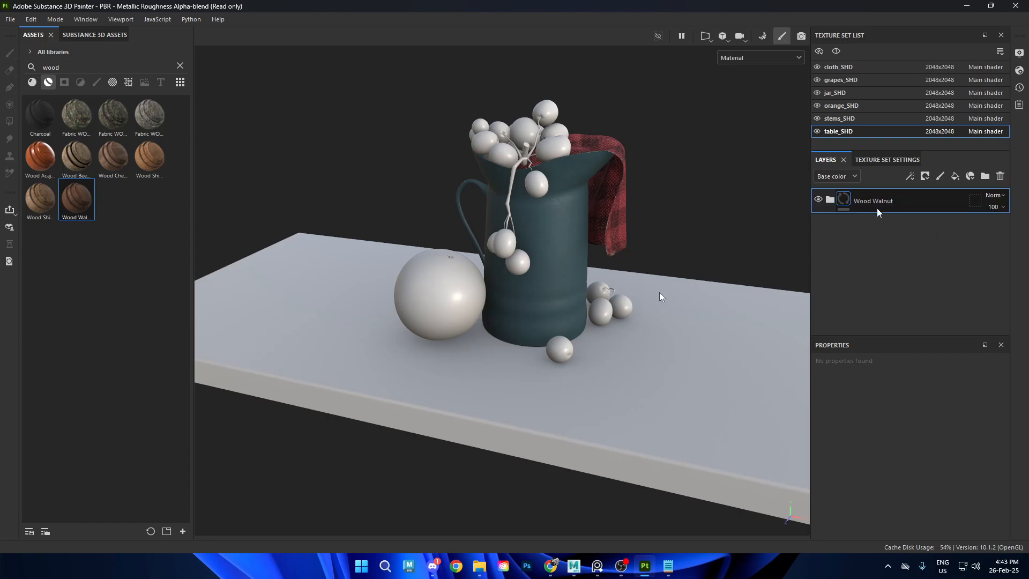
Step: Examine the wood grain on the tabletop and its edge from several angles, and expand the Wood Walnut folder
left_click_drag(730, 300, 619, 257, "alt")
right_click_drag(619, 257, 636, 294, "alt")
middle_click_drag(636, 294, 668, 361, "alt")
left_click_drag(669, 361, 595, 345, "alt")
middle_click_drag(595, 345, 584, 278, "alt")
right_click_drag(584, 278, 670, 357, "alt")
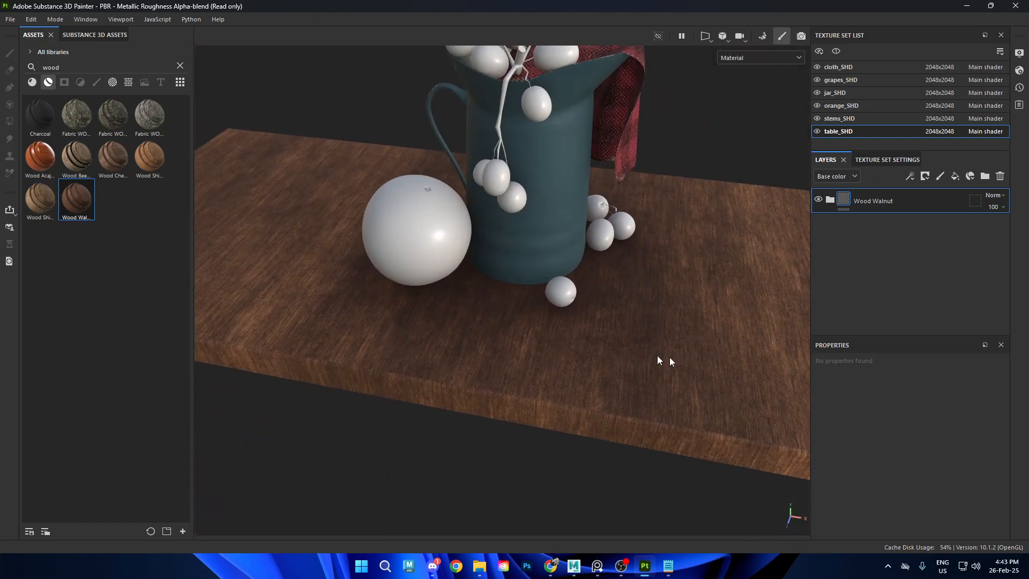
left_click_drag(670, 357, 663, 333, "alt")
left_click(829, 200)
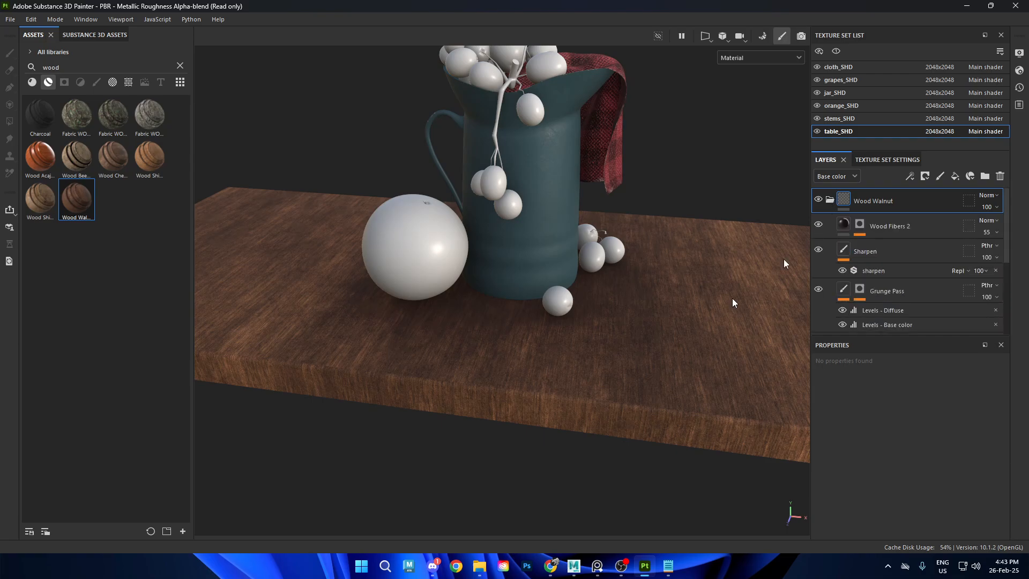
middle_click_drag(604, 358, 595, 326, "alt")
left_click_drag(594, 326, 695, 296, "alt")
right_click_drag(696, 296, 732, 359, "alt")
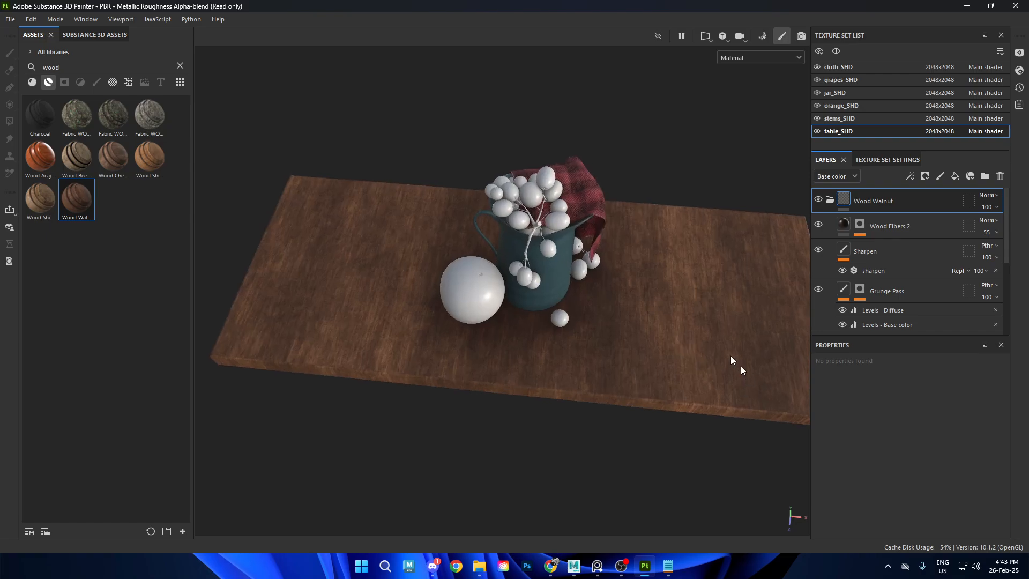
left_click_drag(732, 359, 628, 269, "alt")
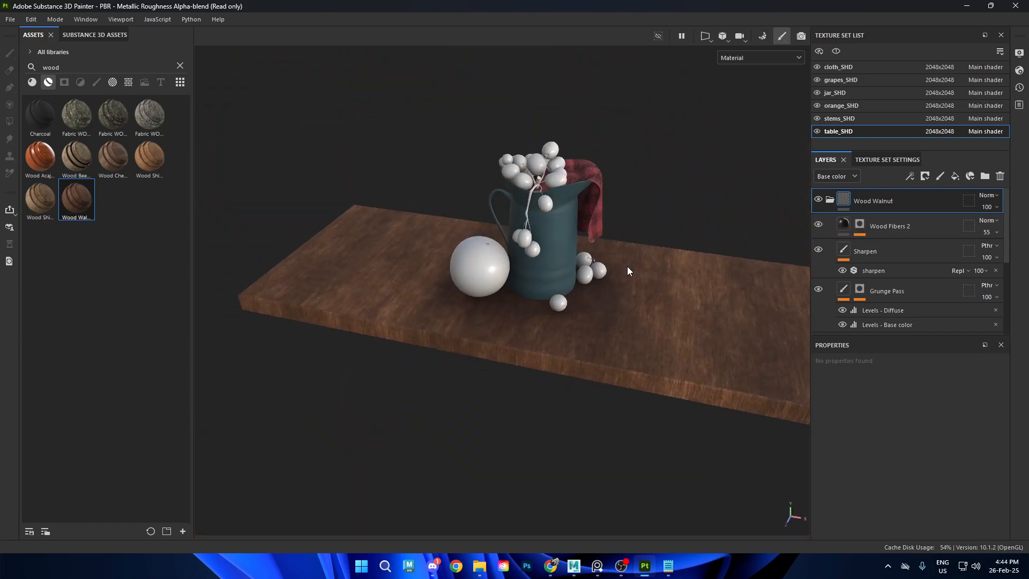
right_click_drag(628, 270, 579, 286, "alt")
middle_click_drag(579, 287, 544, 289, "alt")
right_click_drag(543, 289, 670, 307, "alt")
left_click_drag(670, 308, 677, 285, "alt")
Step: Hide every layer above Base in the Wood Walnut folder to isolate the plain base colour
scroll(931, 255, "down", 5)
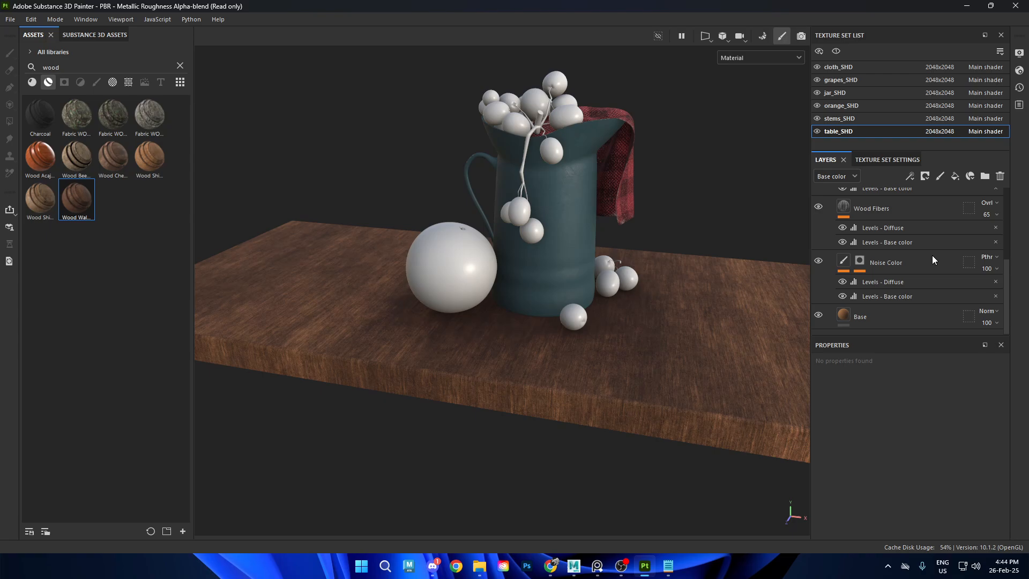
scroll(918, 265, "up", 5)
scroll(916, 263, "up", 1)
left_click_drag(819, 223, 818, 296)
scroll(882, 262, "down", 5)
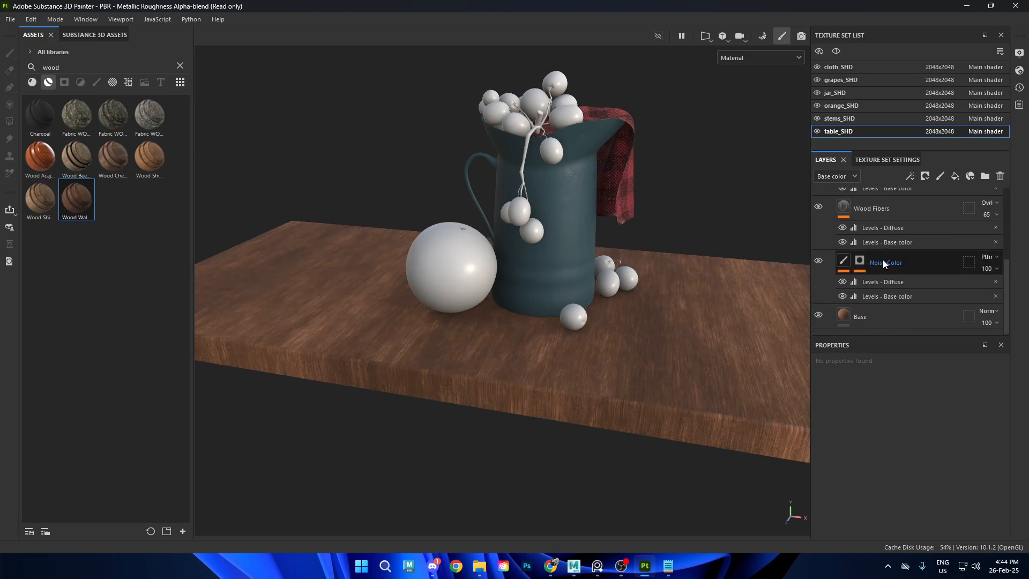
scroll(900, 273, "up", 4)
scroll(900, 271, "down", 2)
left_click(818, 217)
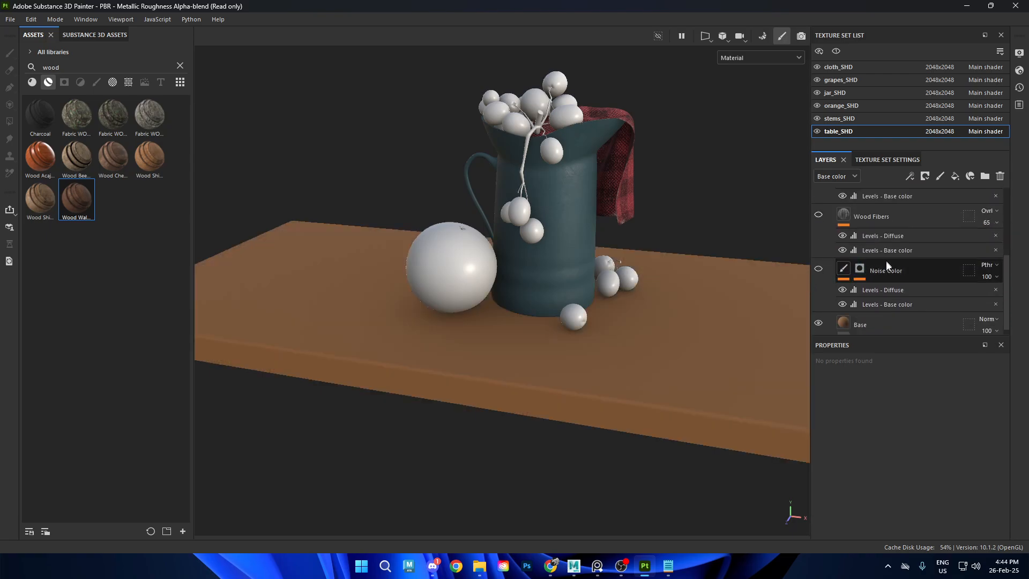
scroll(880, 269, "down", 2)
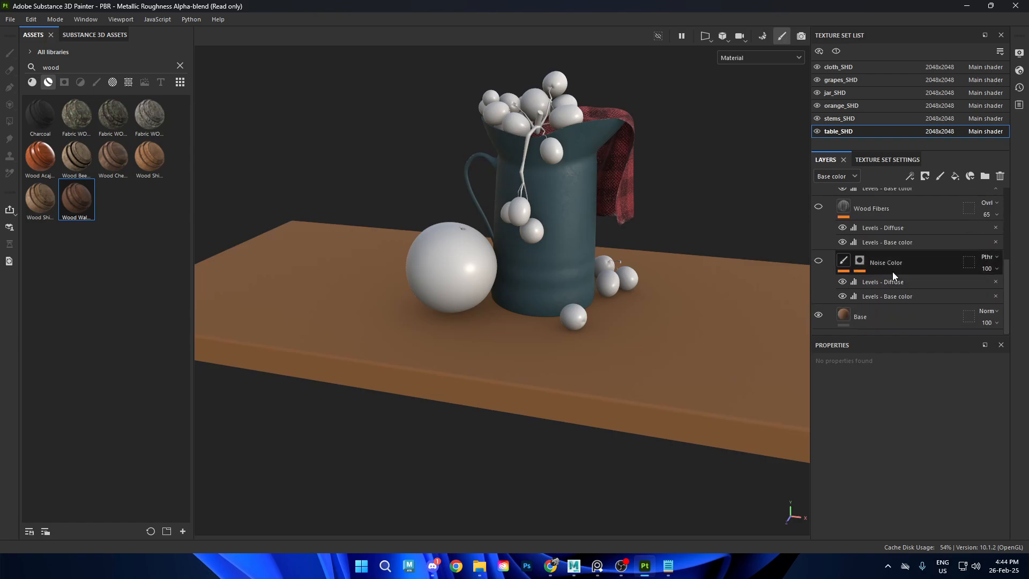
Step: Show the Noise Color and Wood Fibers layers one after the other to find which one holds the grain
left_click(818, 263)
scroll(578, 356, "up", 6)
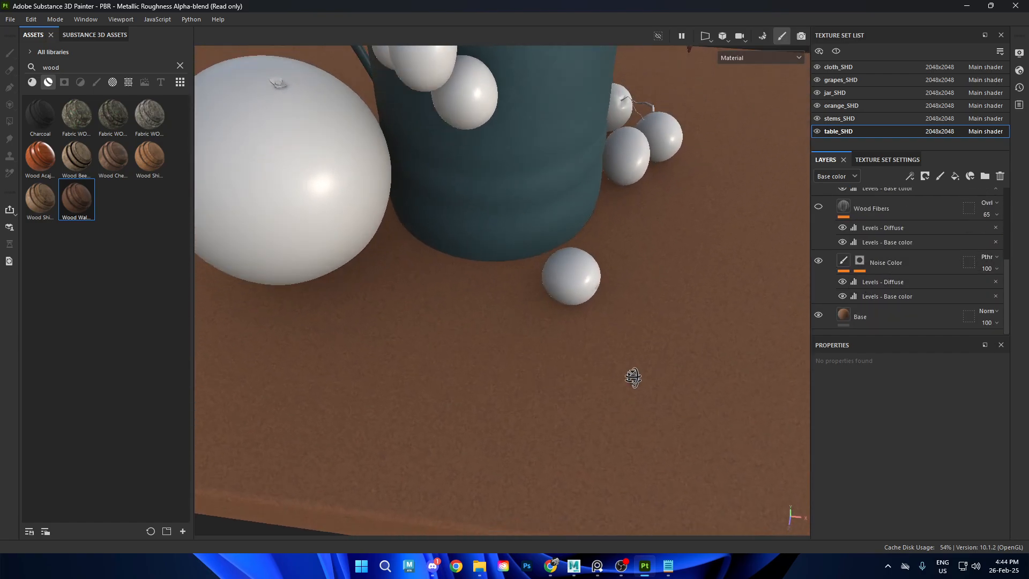
middle_click_drag(633, 377, 665, 317, "alt")
scroll(923, 229, "up", 2)
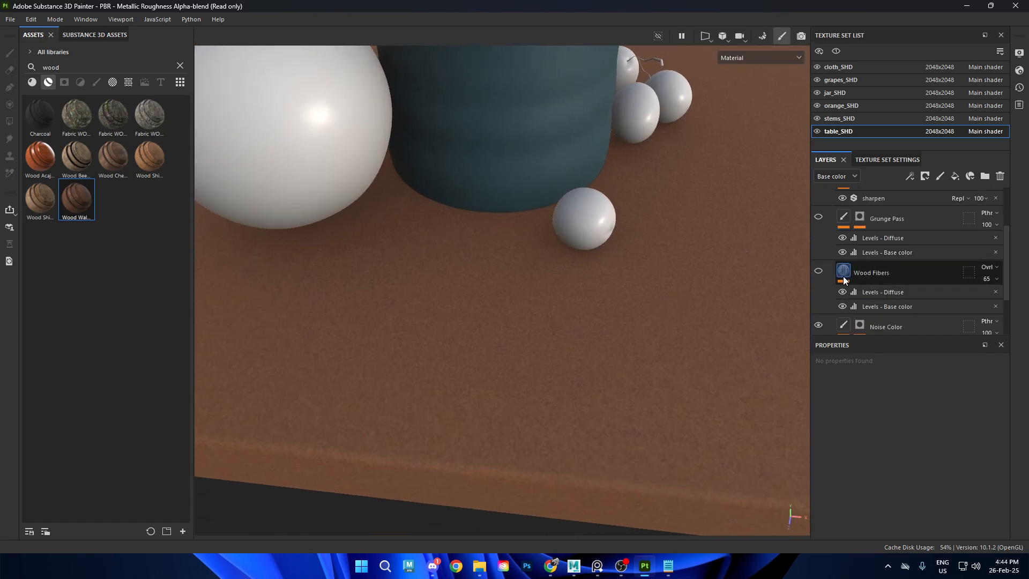
left_click(885, 274)
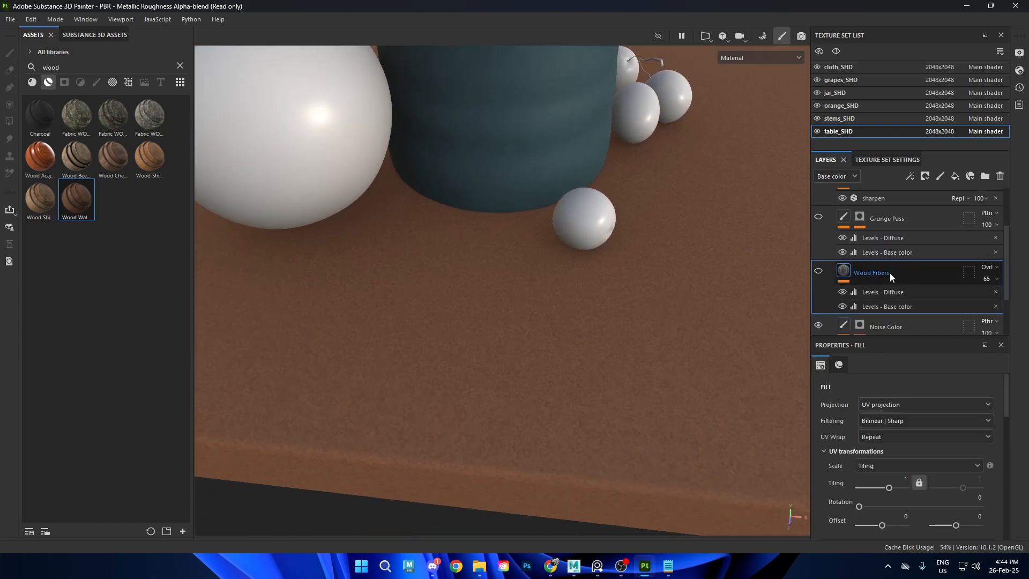
left_click(818, 270)
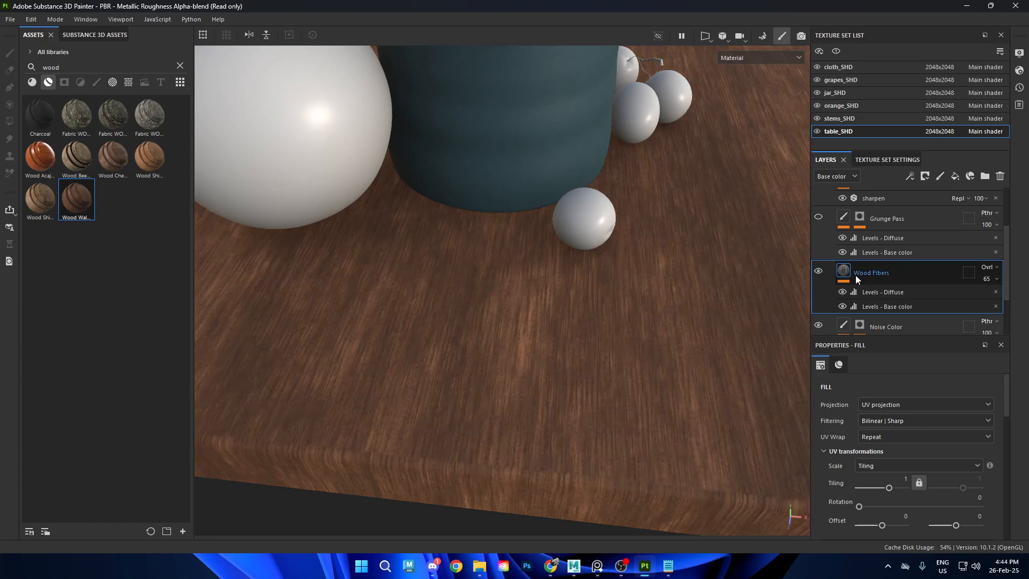
Step: Inspect the two Levels effects of the Wood Fibers layer, switching the base color one off and on again
left_click(901, 295)
right_click_drag(692, 267, 797, 292, "alt")
left_click(898, 306)
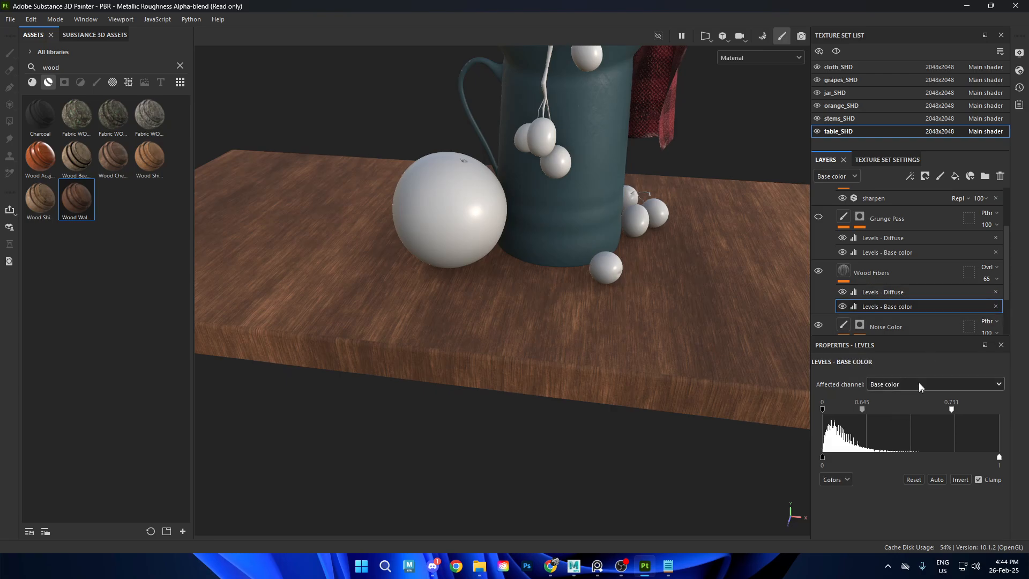
left_click(842, 306)
left_click(842, 306)
Step: Set the UV rotation of the Wood Fibers layer's fill to 90
left_click(858, 274)
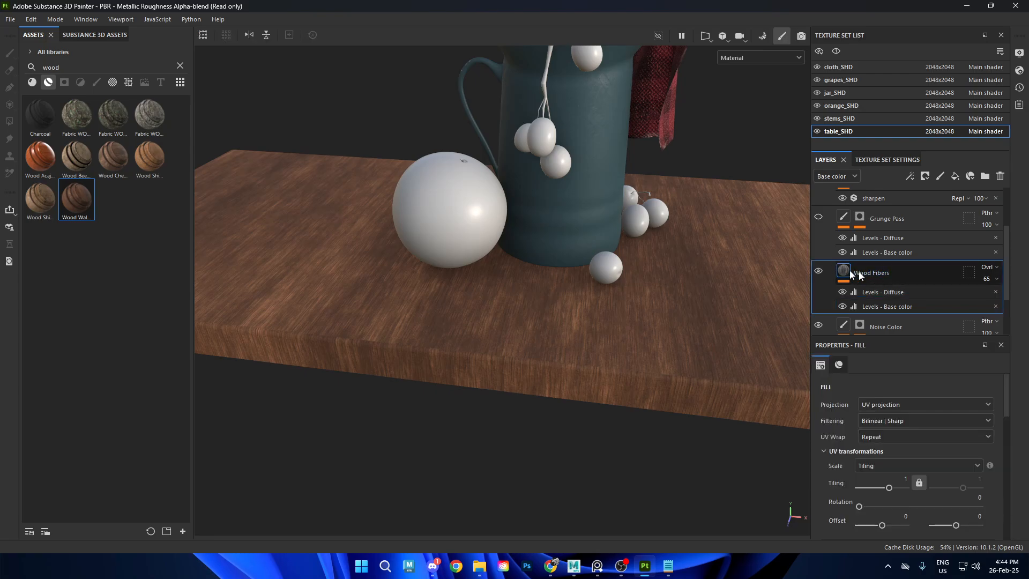
scroll(906, 439, "down", 2)
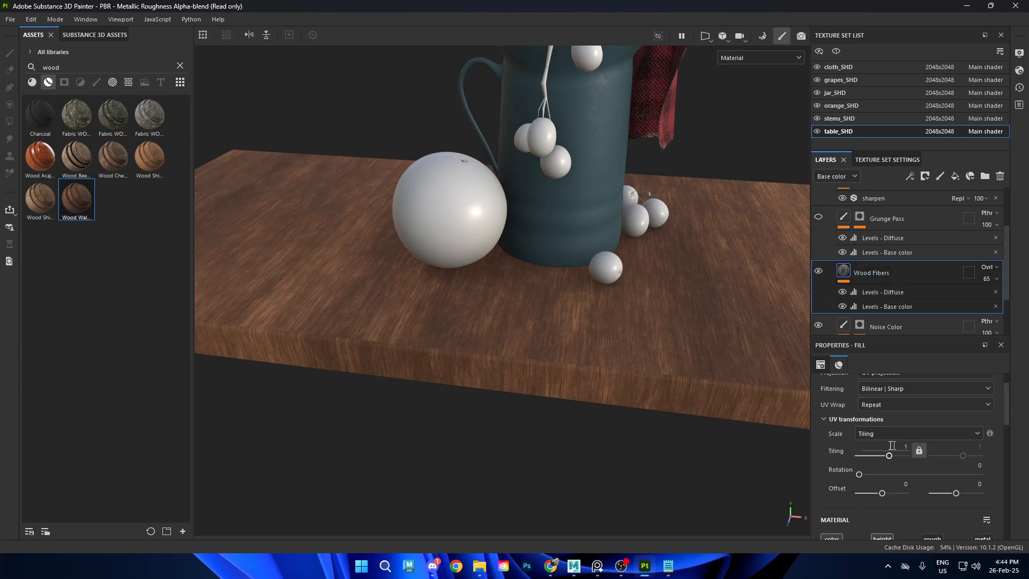
left_click_drag(859, 474, 884, 474)
left_click(971, 466)
type("90")
key("Return")
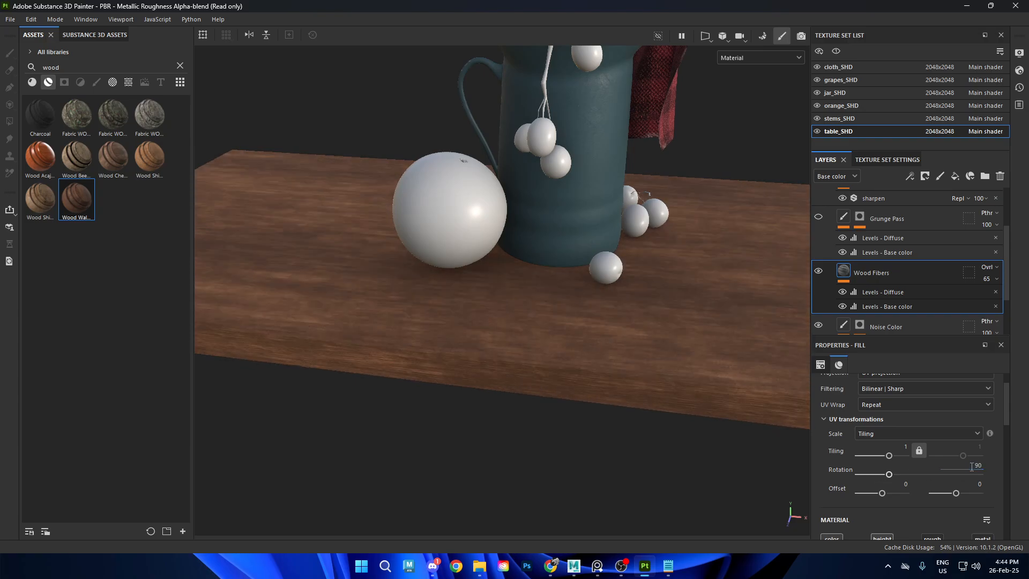
Step: Show the Grunge Pass, Sharpen and Wood Fibers 2 layers of the walnut material again
left_click_drag(285, 223, 634, 311, "alt")
scroll(906, 263, "up", 3)
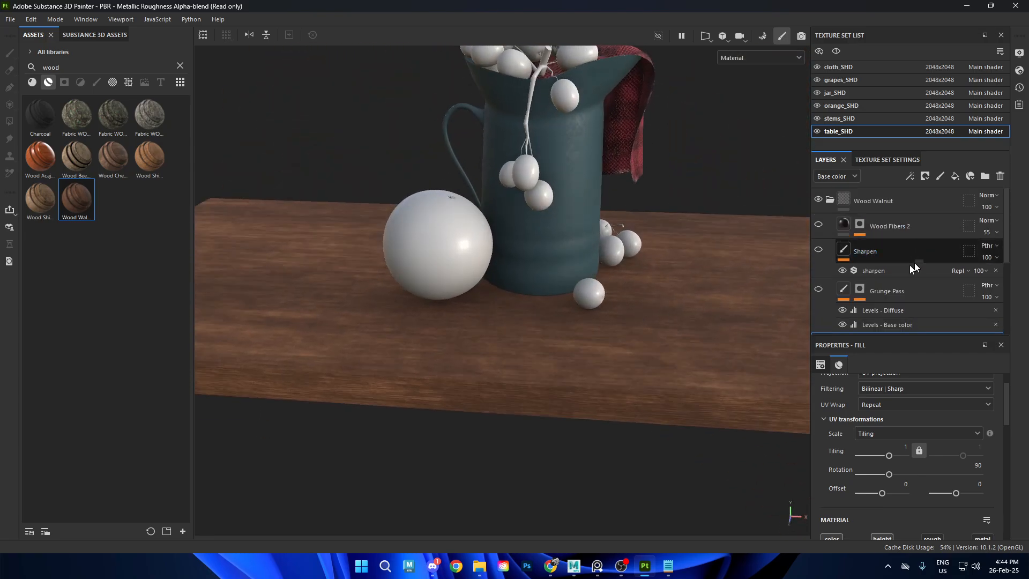
left_click(817, 290)
scroll(584, 315, "up", 3)
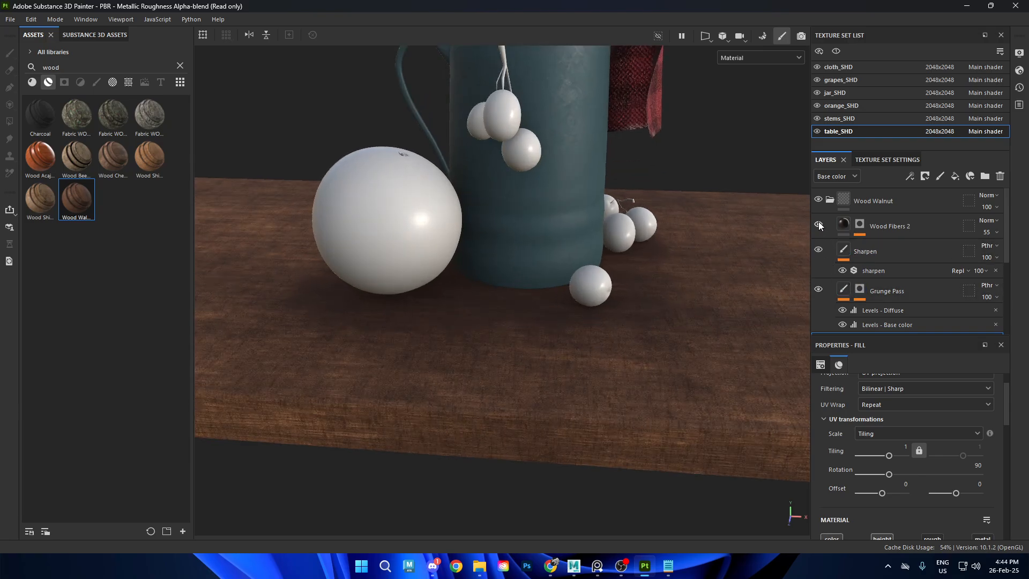
Step: Set the UV rotation of the wood_pattern_01 fill in the Wood Fibers 2 mask to 90
left_click(892, 226)
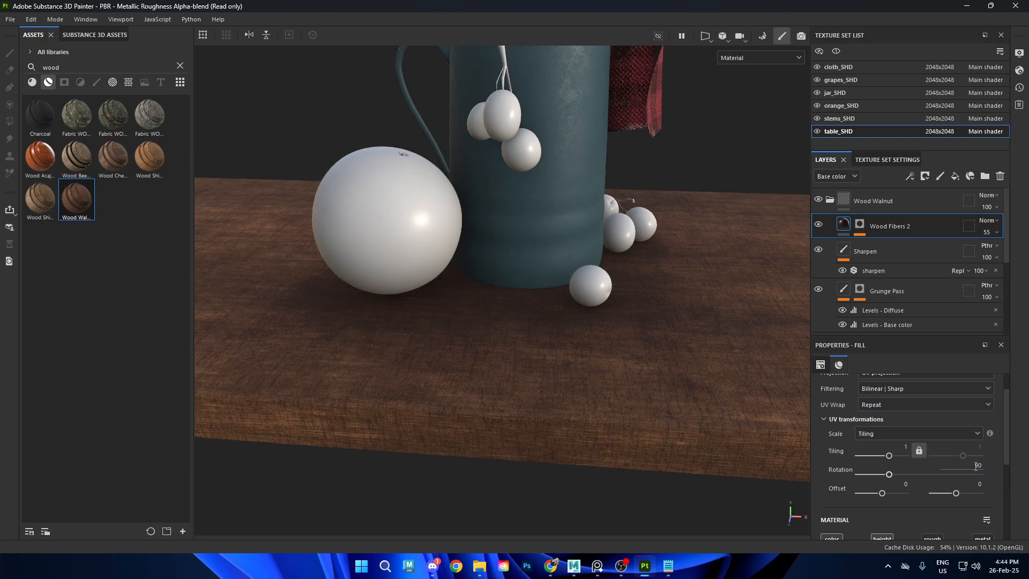
left_click(860, 224)
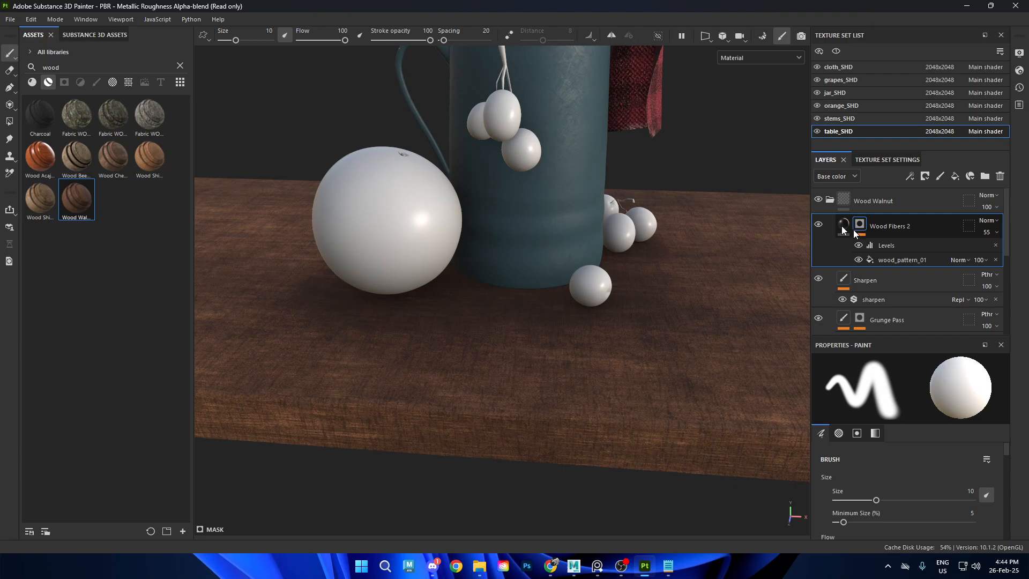
left_click(843, 227)
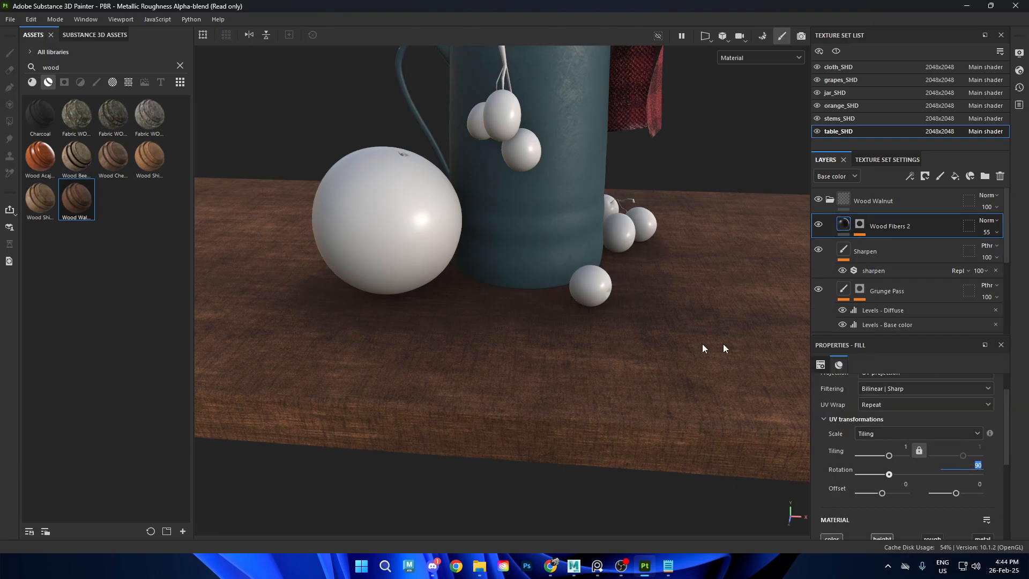
left_click_drag(668, 318, 739, 354, "alt")
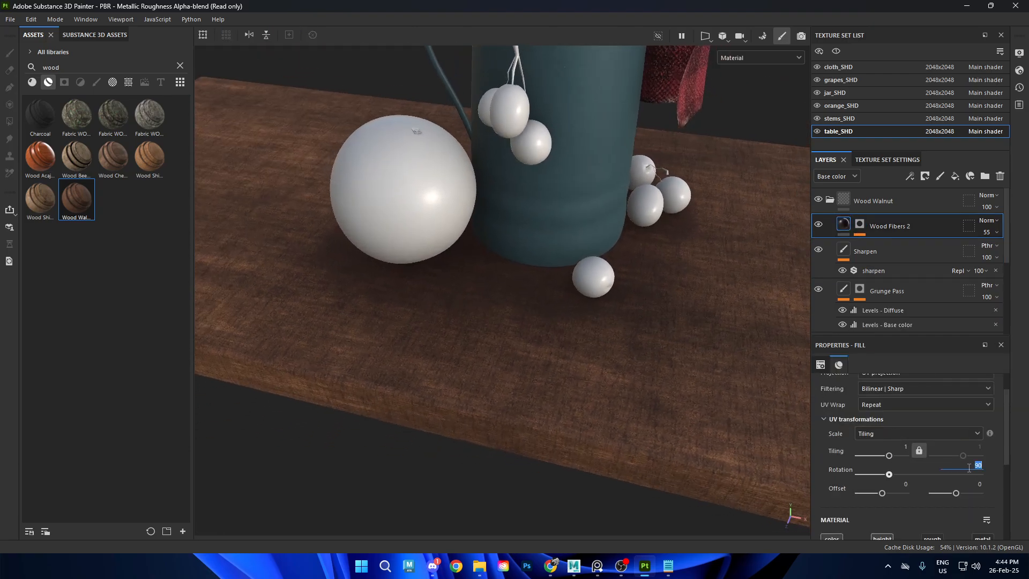
left_click(859, 225)
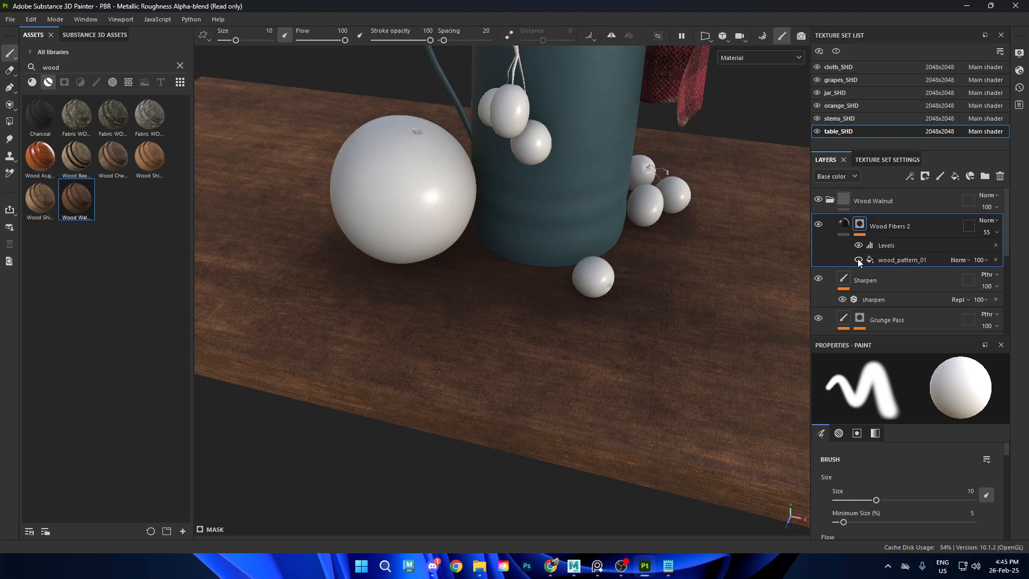
left_click(889, 260)
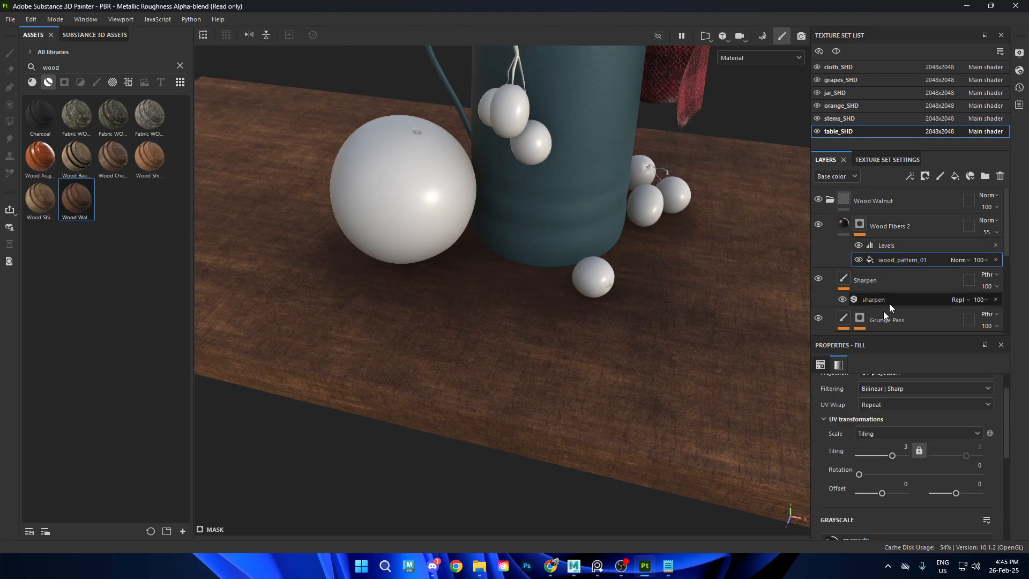
type("90")
key("Return")
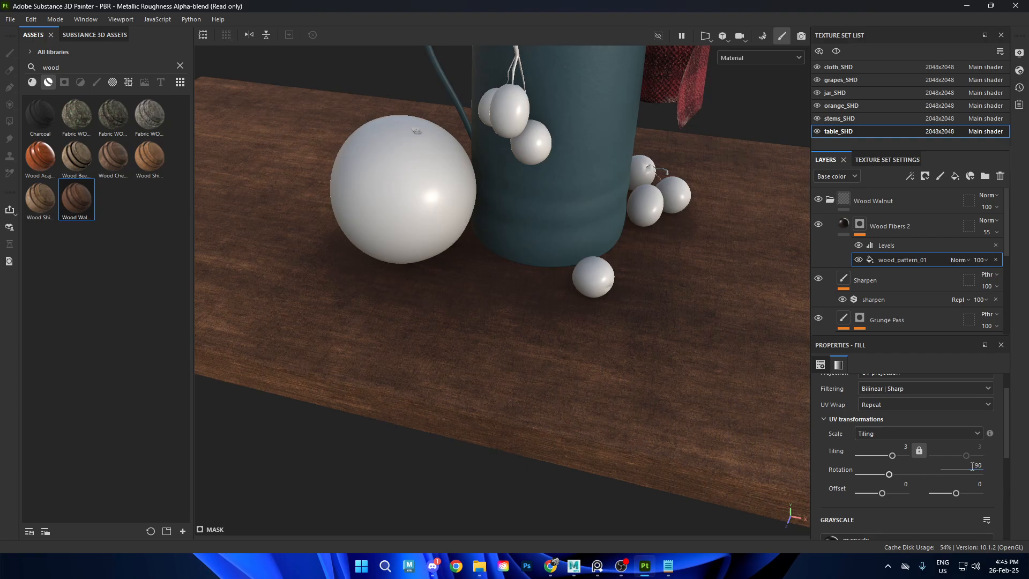
Step: Examine the rotated wood grain together with the jar, cloth and fruit from different angles and distances
scroll(629, 352, "up", 2)
left_click_drag(647, 358, 693, 276, "alt")
scroll(609, 312, "down", 6)
right_click_drag(692, 276, 758, 382, "alt")
left_click_drag(658, 358, 641, 328, "alt")
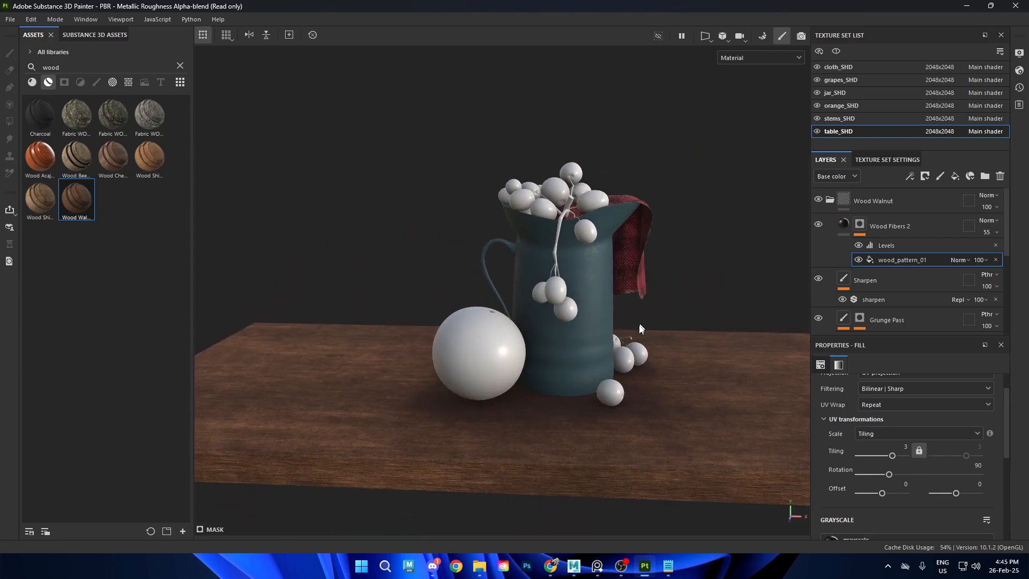
right_click_drag(641, 329, 751, 379, "alt")
middle_click_drag(662, 328, 655, 321, "alt")
left_click_drag(655, 322, 640, 294, "alt")
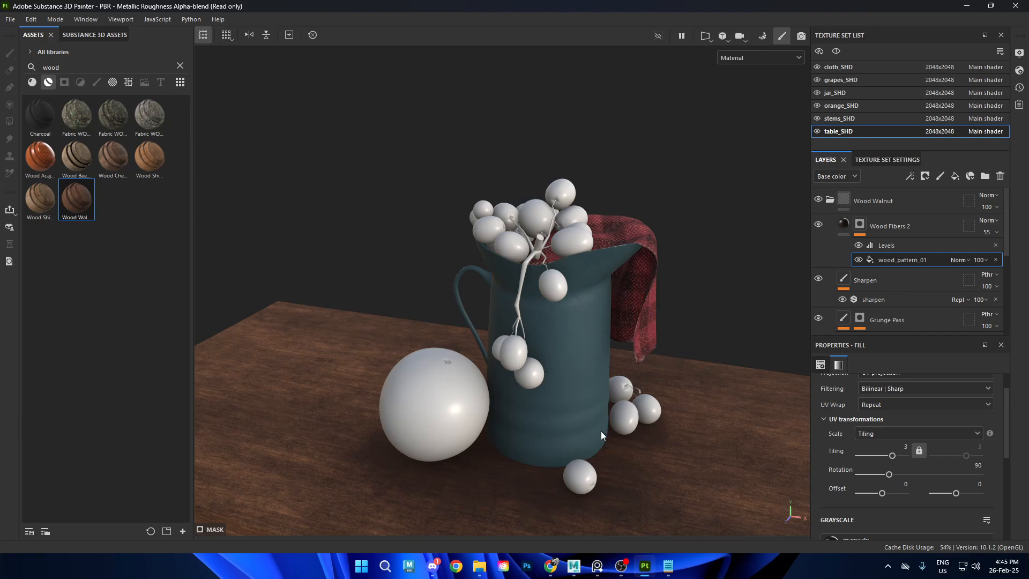
left_click_drag(600, 431, 626, 305, "alt")
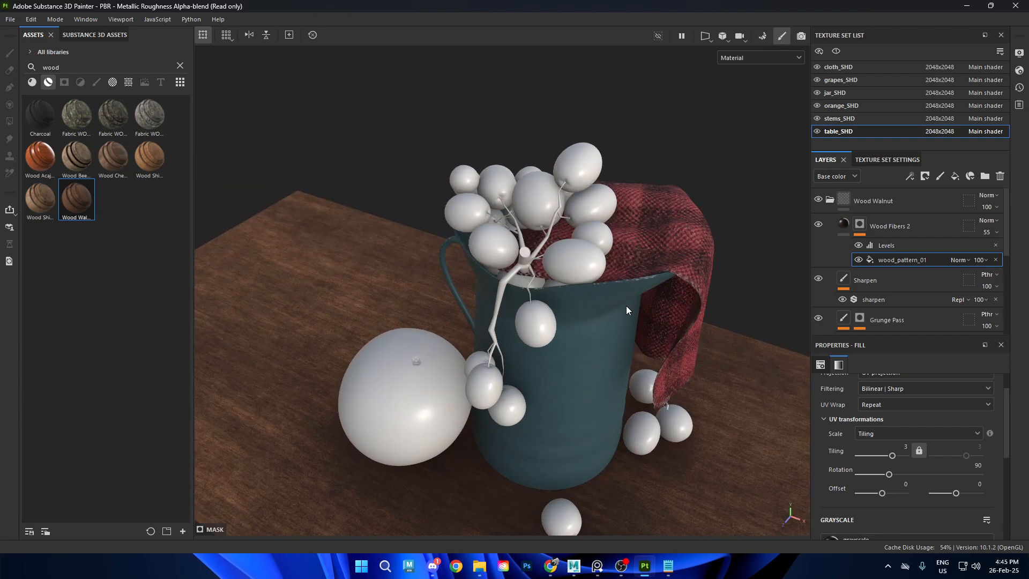
middle_click_drag(626, 306, 641, 285, "alt")
right_click_drag(641, 284, 493, 316, "alt")
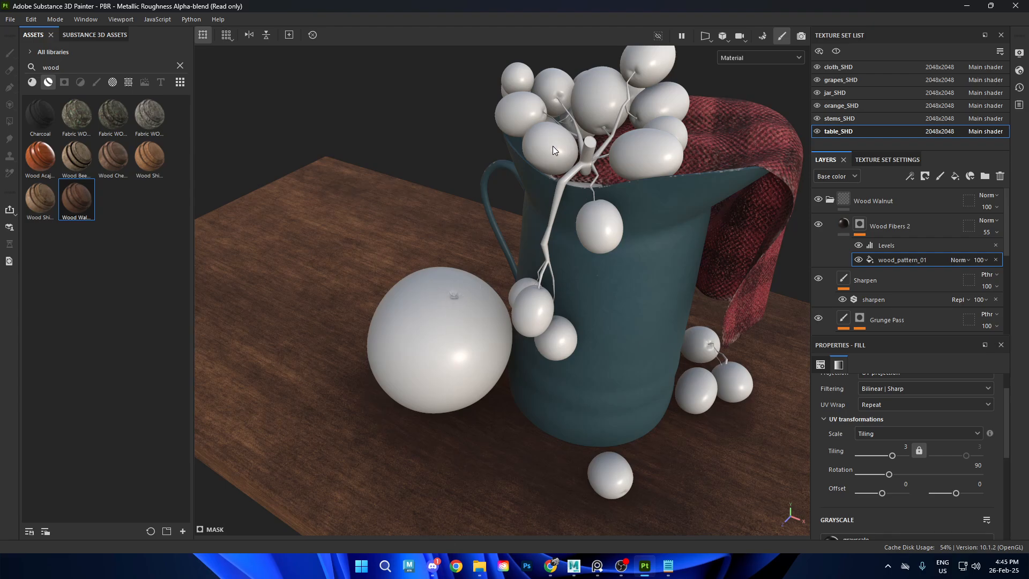
middle_click_drag(552, 146, 558, 188, "alt")
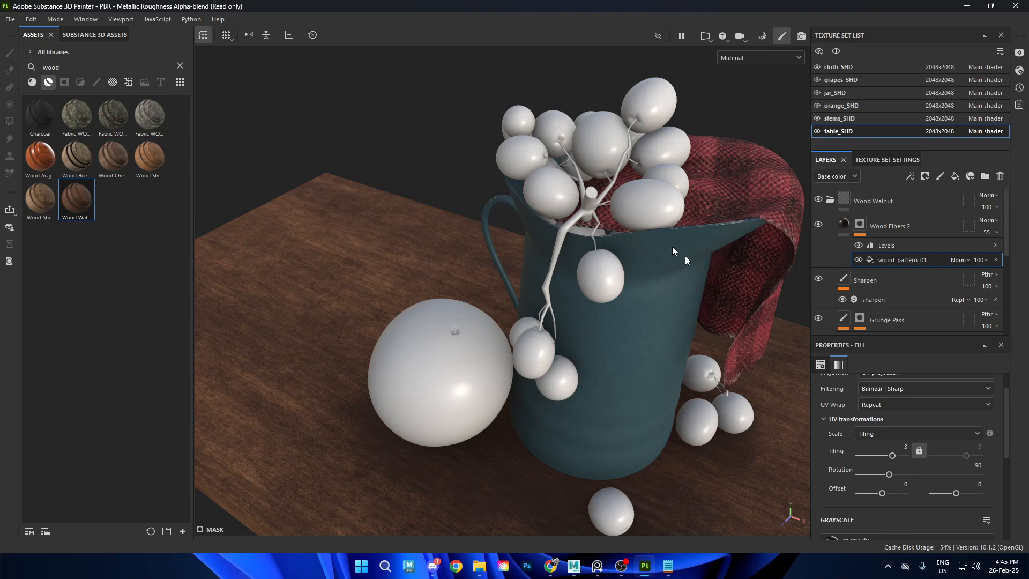
left_click_drag(673, 248, 639, 221, "alt")
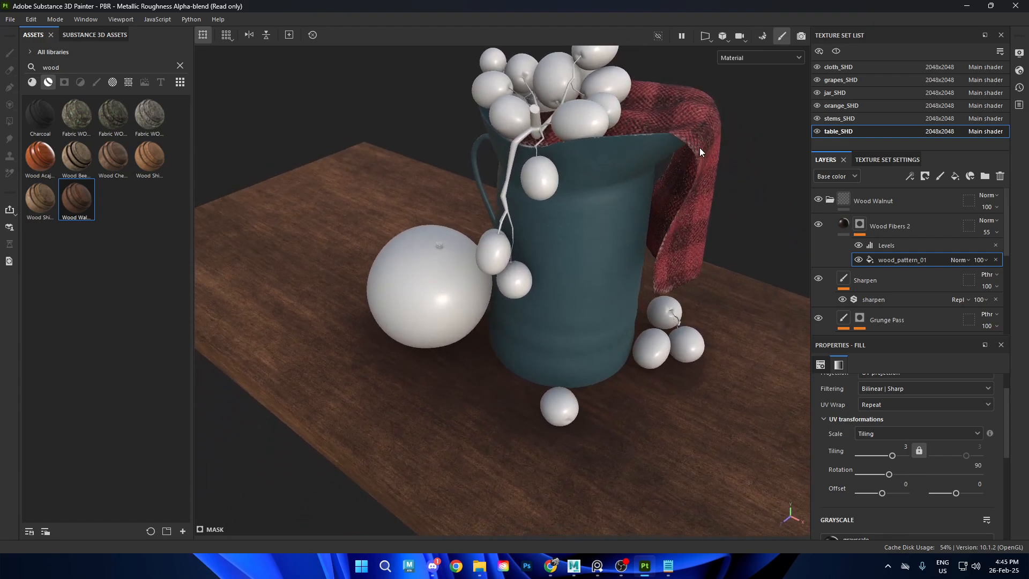